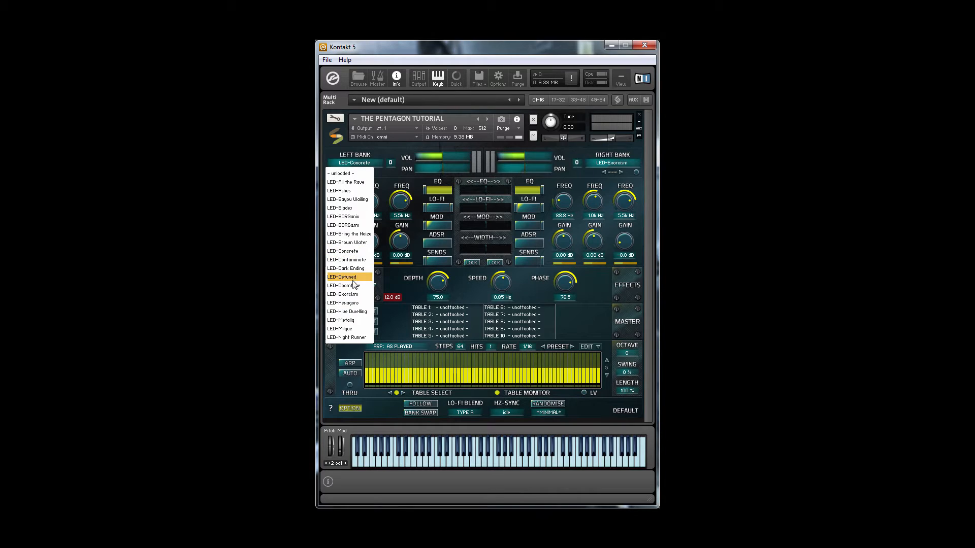
Load LED-Detuned into the left bank and LED-BORGasm into the right bank.
{"action": "left_click", "coordinate": [354, 277]}
{"action": "left_click", "coordinate": [615, 165]}
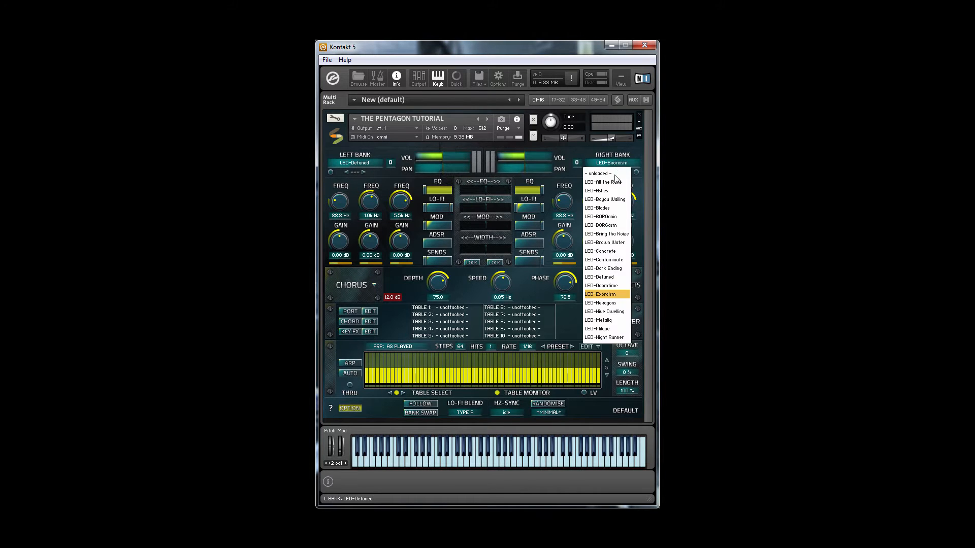
{"action": "left_click", "coordinate": [612, 226]}
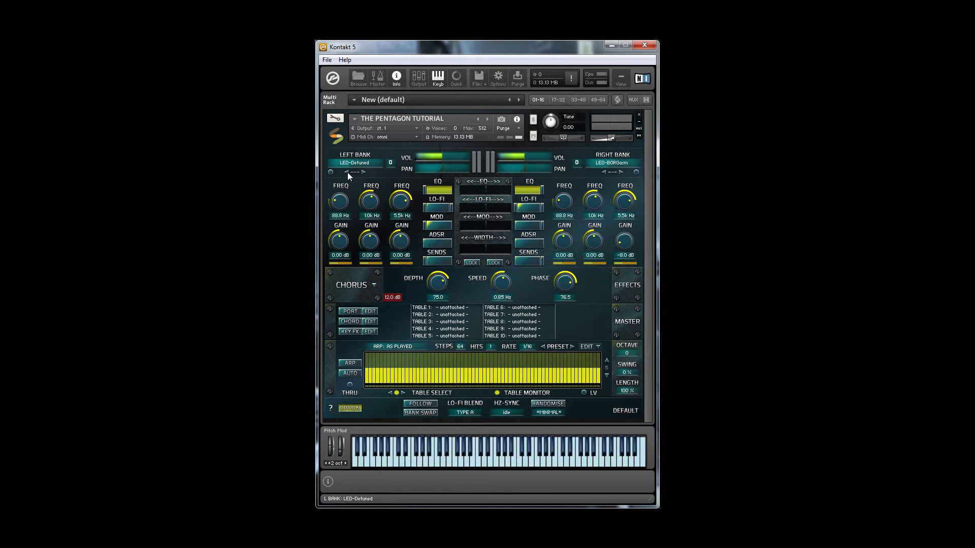
Advance the selector beneath the left bank's name and toggle the small switches beneath both banks.
{"action": "left_click", "coordinate": [362, 172]}
{"action": "left_click", "coordinate": [362, 172]}
{"action": "left_click", "coordinate": [331, 173]}
{"action": "left_click", "coordinate": [637, 173]}
{"action": "left_click", "coordinate": [636, 172]}
Adjust both banks' volume and pan, along with the number beside the left bank's name.
{"action": "left_click_drag", "start_coordinate": [451, 160], "coordinate": [457, 140]}
{"action": "mouse_move", "coordinate": [510, 157]}
{"action": "left_mouse_down"}
{"action": "mouse_move", "coordinate": [510, 173]}
{"action": "mouse_move", "coordinate": [514, 152]}
{"action": "left_mouse_up"}
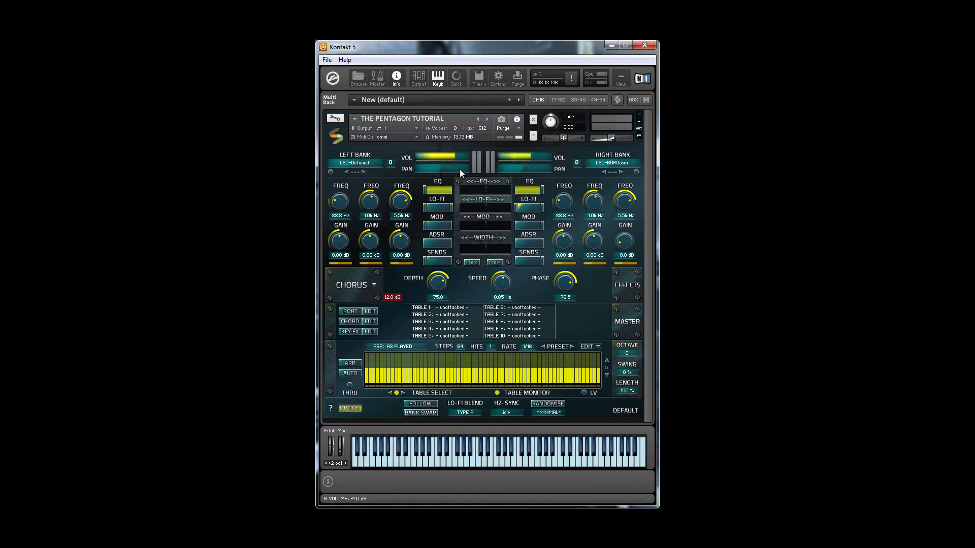
{"action": "left_click_drag", "start_coordinate": [454, 167], "coordinate": [531, 147]}
{"action": "left_click_drag", "start_coordinate": [391, 163], "coordinate": [416, 60]}
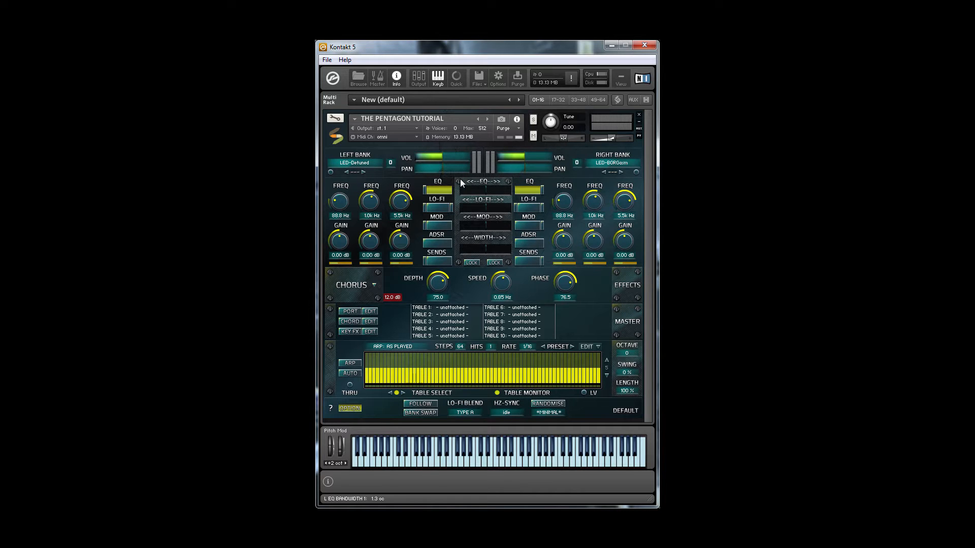
Toggle the left bank's EQ and adjust its frequency, gain and bandwidth controls.
{"action": "left_click", "coordinate": [426, 191]}
{"action": "left_click_drag", "start_coordinate": [343, 203], "coordinate": [381, 201]}
{"action": "left_click_drag", "start_coordinate": [374, 239], "coordinate": [380, 265]}
{"action": "left_click_drag", "start_coordinate": [372, 226], "coordinate": [373, 215]}
{"action": "left_click_drag", "start_coordinate": [346, 263], "coordinate": [354, 235]}
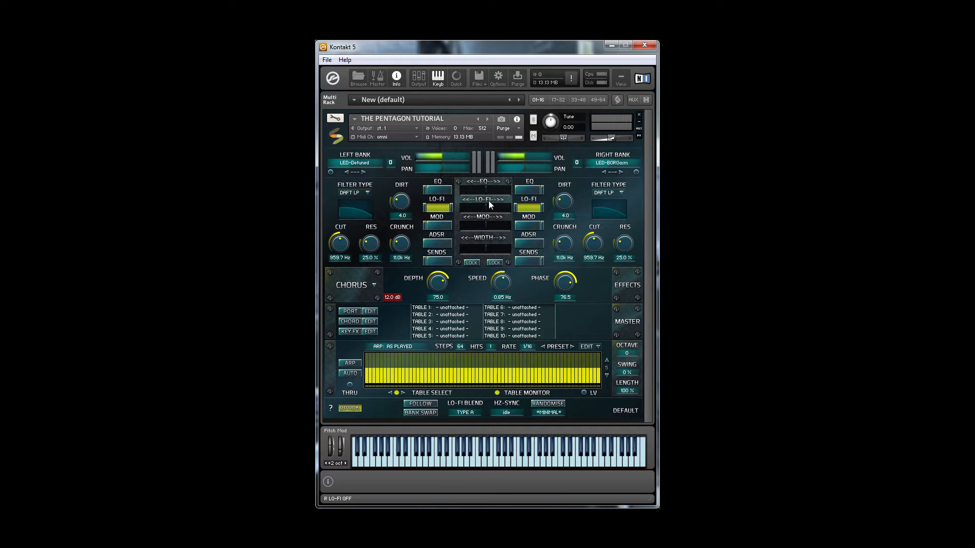
Toggle the left bank's Lo-Fi section and set its filter type to PRO 53.
{"action": "left_click", "coordinate": [452, 210]}
{"action": "left_click", "coordinate": [358, 193]}
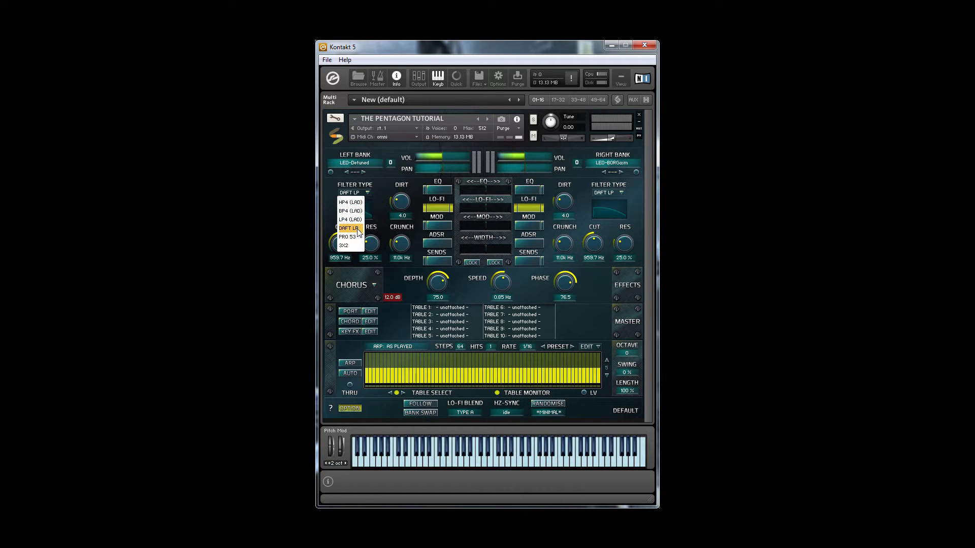
{"action": "left_click", "coordinate": [358, 230]}
{"action": "left_click", "coordinate": [357, 194]}
{"action": "left_click", "coordinate": [355, 238]}
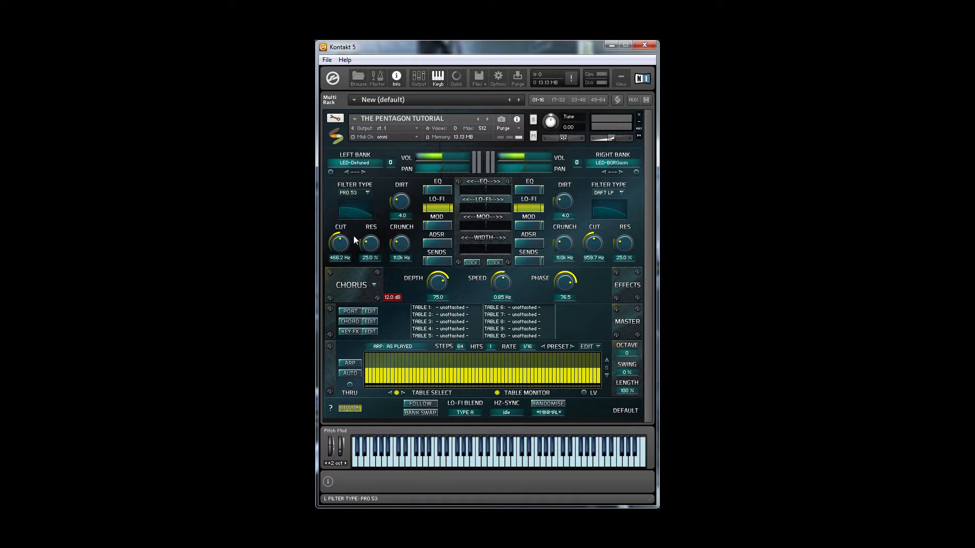
Set the left bank's filter type to 3X2 and review its available filter variants.
{"action": "left_click", "coordinate": [358, 195]}
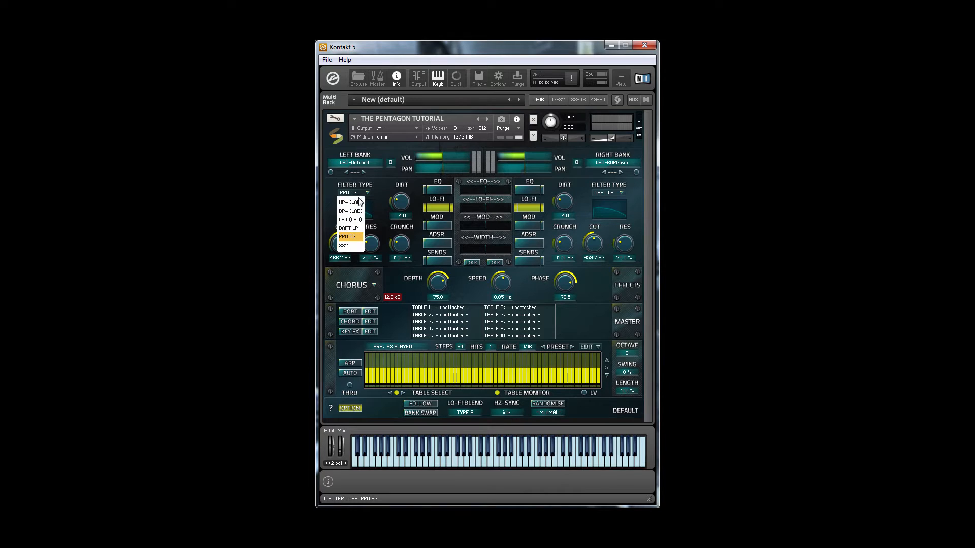
{"action": "left_click", "coordinate": [352, 245]}
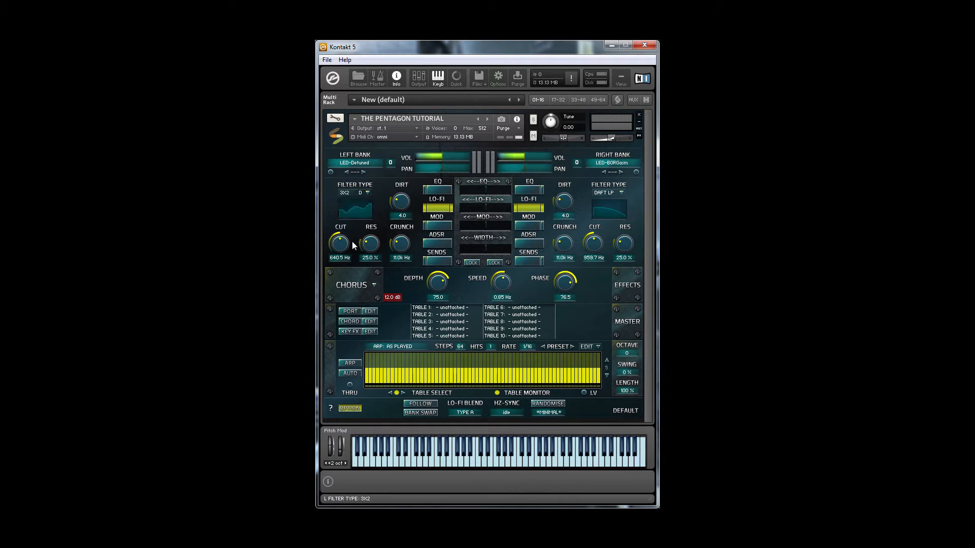
{"action": "left_click", "coordinate": [360, 194]}
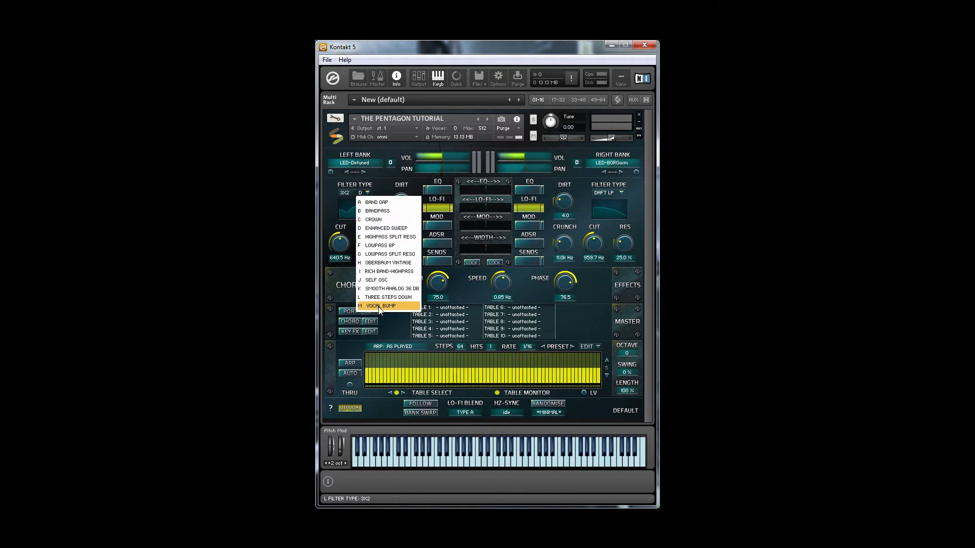
{"action": "left_click", "coordinate": [391, 321]}
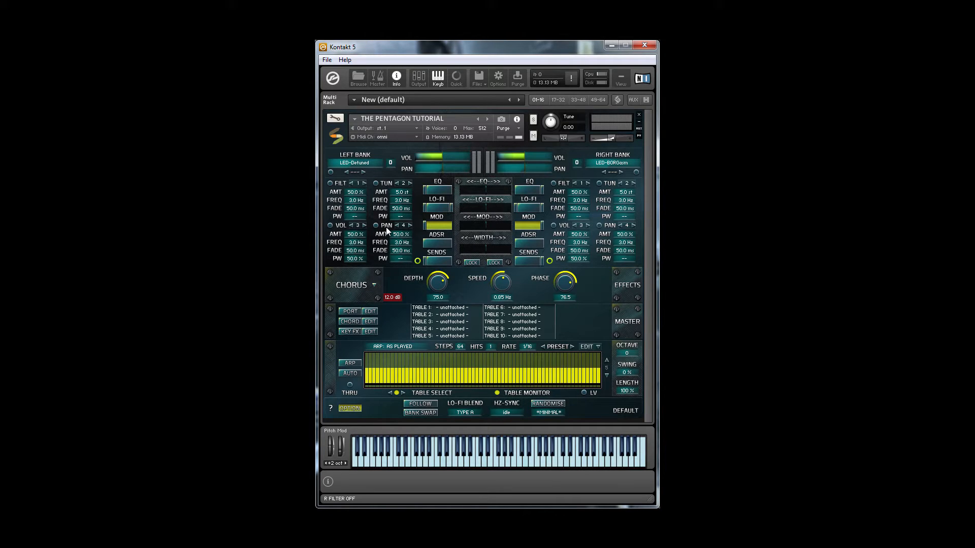
Browse the waveform list of the left filter modulator and step its shape forward and back.
{"action": "left_click", "coordinate": [357, 183]}
{"action": "left_click", "coordinate": [358, 183]}
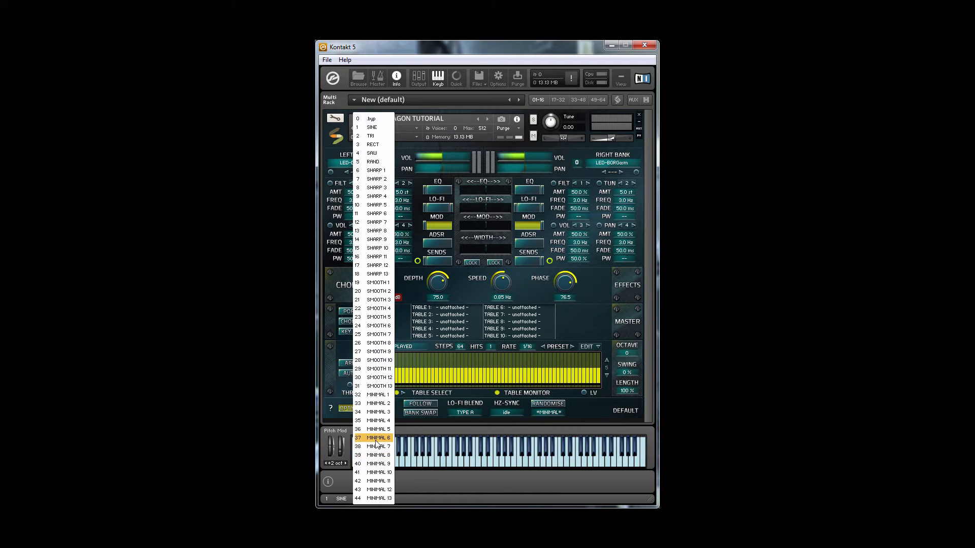
{"action": "left_click", "coordinate": [403, 431]}
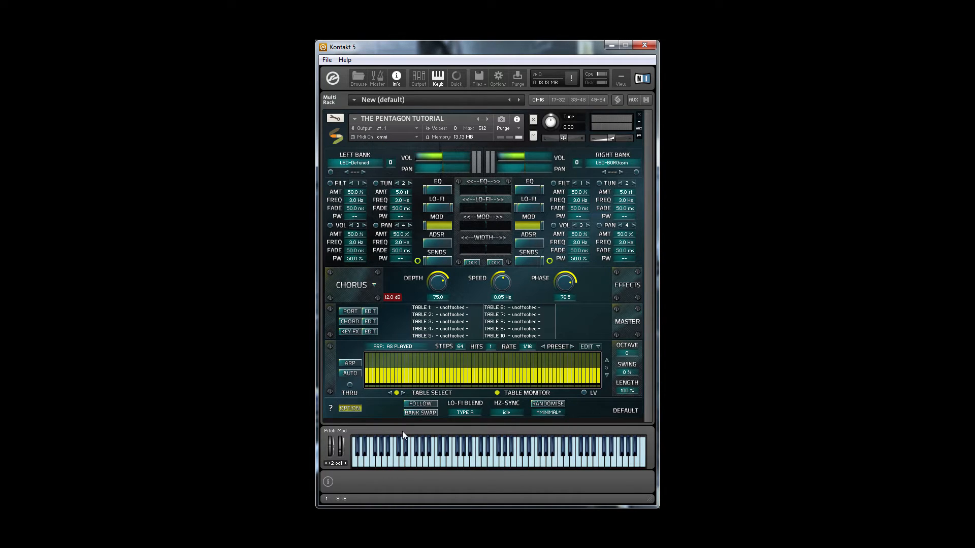
{"action": "left_click", "coordinate": [364, 184]}
{"action": "left_click", "coordinate": [364, 184]}
{"action": "left_click", "coordinate": [350, 183]}
{"action": "left_click", "coordinate": [351, 183]}
{"action": "left_click", "coordinate": [351, 183]}
Switch the left filter modulator's shape to RECT and return it to SINE.
{"action": "left_click", "coordinate": [358, 184]}
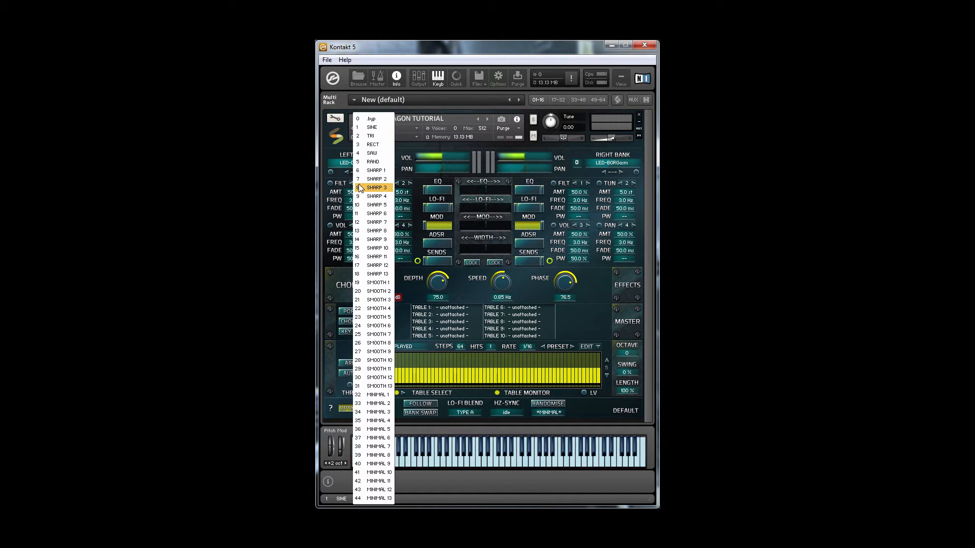
{"action": "left_click", "coordinate": [370, 150]}
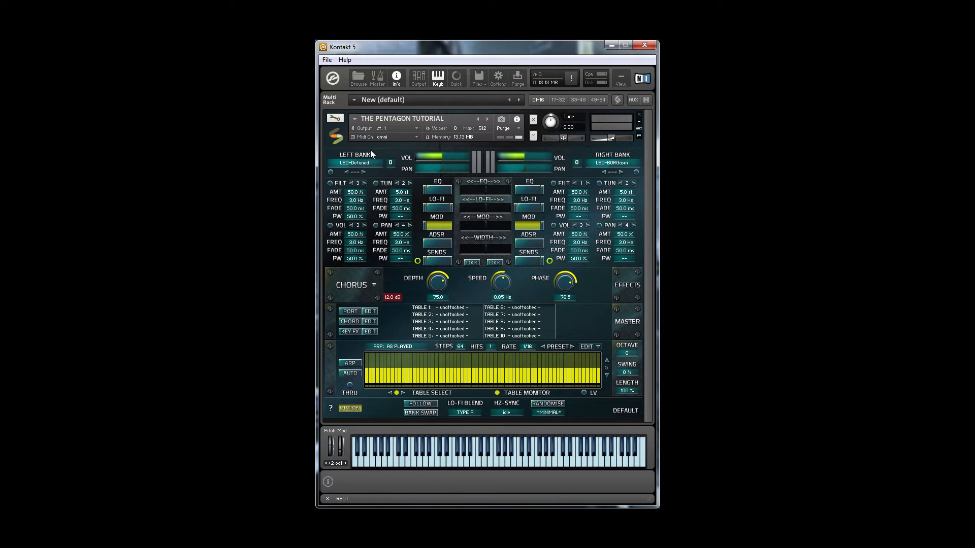
{"action": "left_click", "coordinate": [366, 184]}
{"action": "left_click", "coordinate": [366, 184]}
Set the left modulators to Side Sync and lower the filter modulator's amount to 45.8%.
{"action": "left_click", "coordinate": [419, 262]}
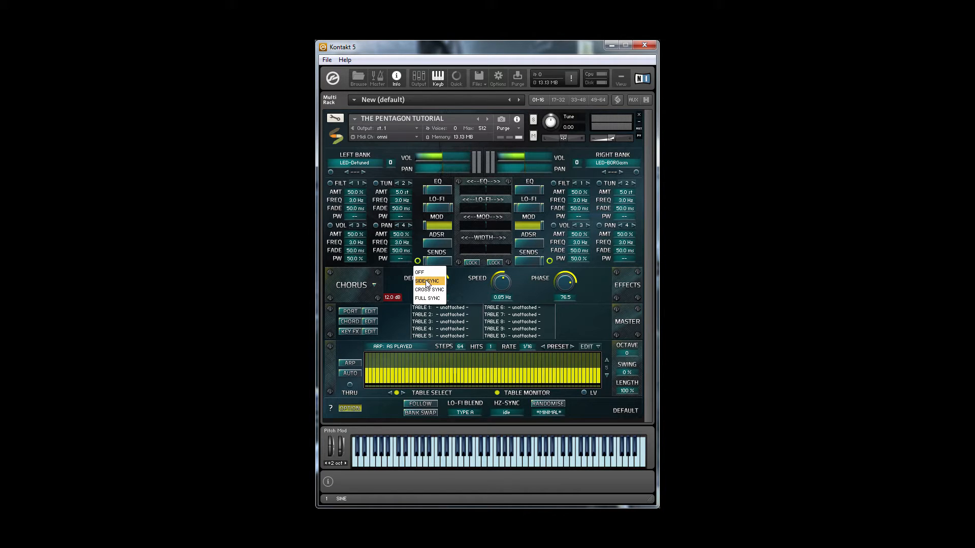
{"action": "left_click", "coordinate": [426, 281]}
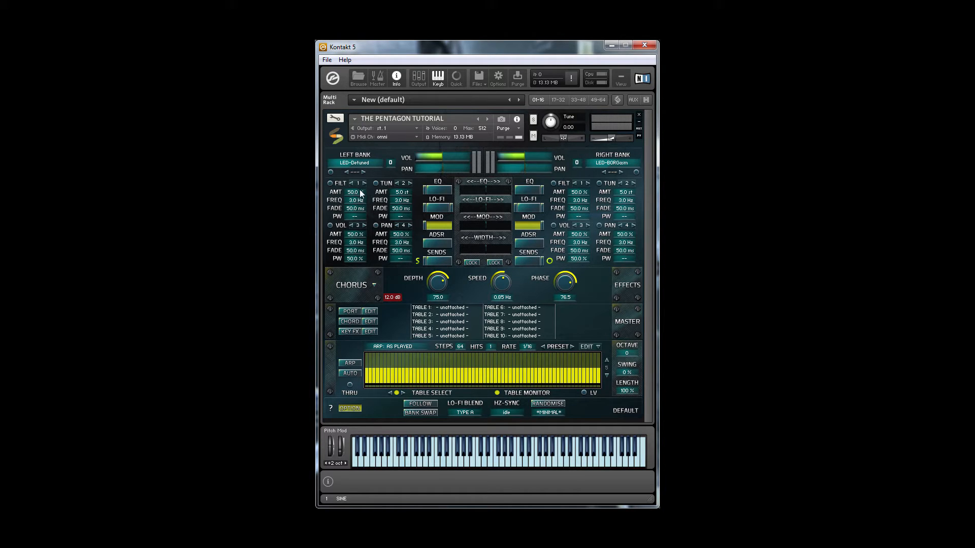
{"action": "left_click_drag", "start_coordinate": [360, 192], "coordinate": [362, 205]}
Adjust the left filter modulator's frequency under Cross Sync and its fade time under Full Sync.
{"action": "left_click", "coordinate": [417, 261]}
{"action": "mouse_move", "coordinate": [354, 201]}
{"action": "left_mouse_down"}
{"action": "mouse_move", "coordinate": [359, 221]}
{"action": "mouse_move", "coordinate": [361, 195]}
{"action": "mouse_move", "coordinate": [363, 208]}
{"action": "left_mouse_up"}
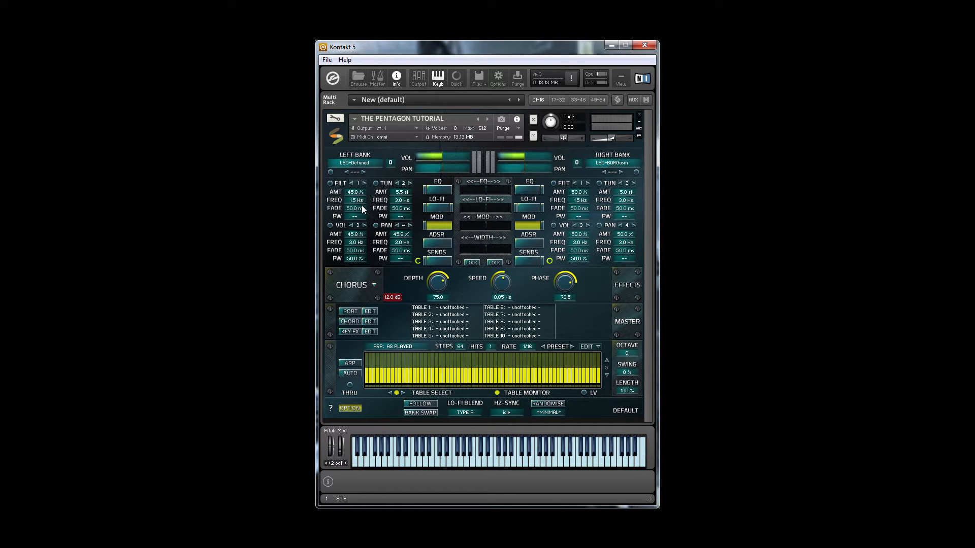
{"action": "left_click", "coordinate": [417, 261]}
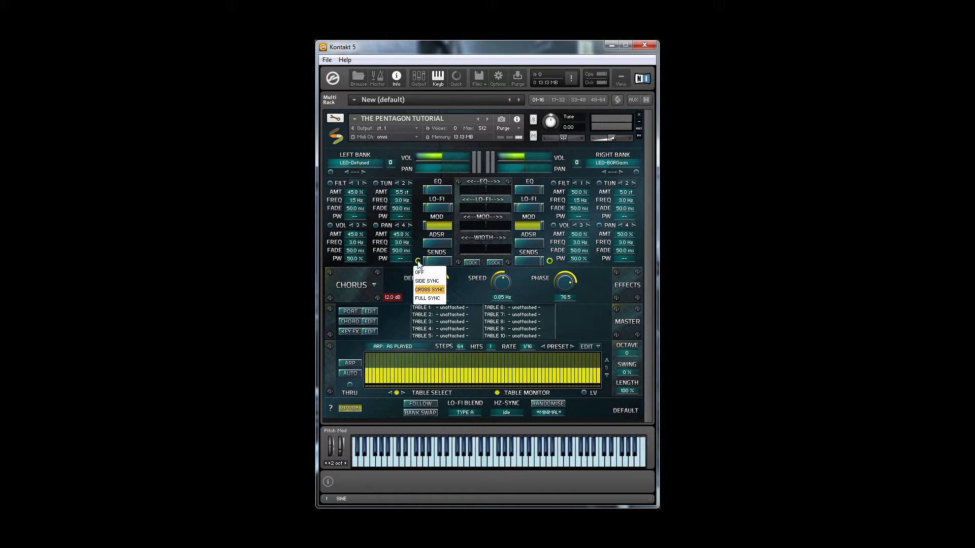
{"action": "left_click", "coordinate": [425, 298]}
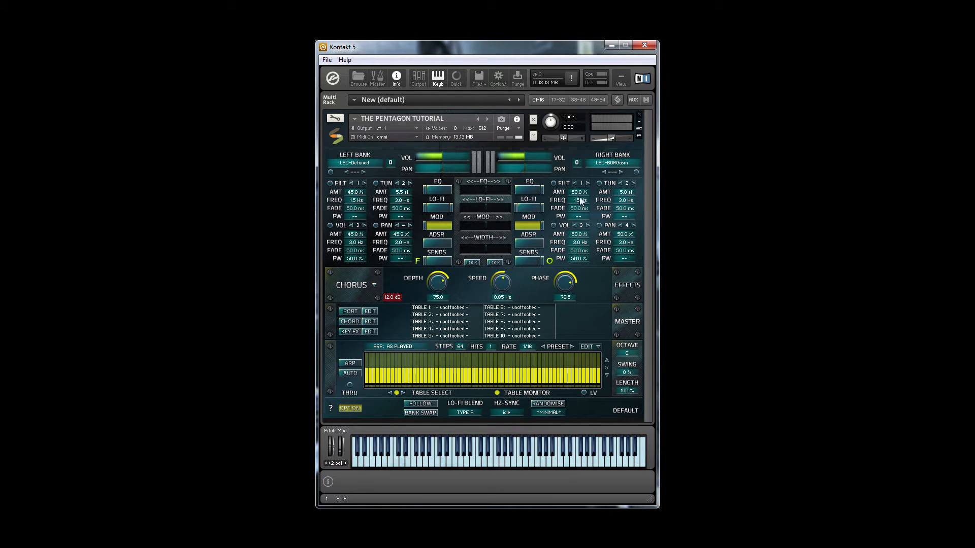
{"action": "left_click_drag", "start_coordinate": [358, 208], "coordinate": [373, 221]}
Turn on inversion for the left bank's filter, tune, volume and pan modulators.
{"action": "left_click", "coordinate": [330, 184]}
{"action": "left_click", "coordinate": [376, 182]}
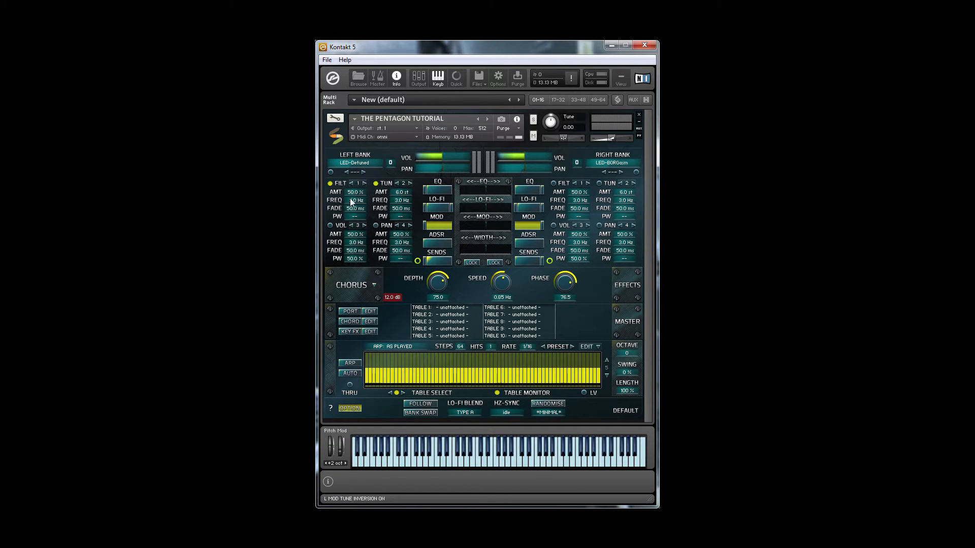
{"action": "left_click", "coordinate": [330, 225]}
{"action": "left_click", "coordinate": [376, 226]}
Set the left modulators to Full Sync, toggle their inversion, and step the modulator shape through bypass to SINE.
{"action": "left_click", "coordinate": [418, 262]}
{"action": "left_click", "coordinate": [429, 298]}
{"action": "left_click", "coordinate": [330, 183]}
{"action": "left_click", "coordinate": [330, 226]}
{"action": "left_click", "coordinate": [352, 183]}
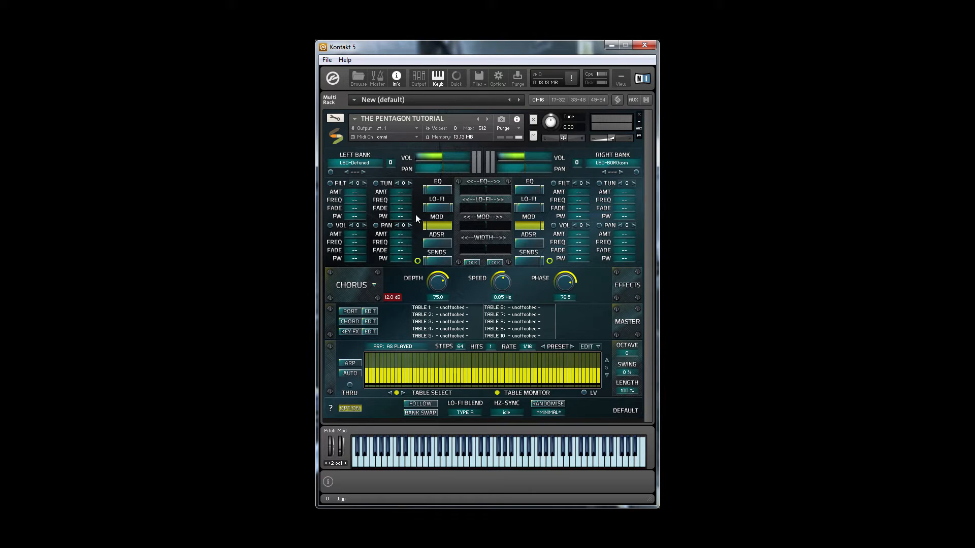
{"action": "left_click", "coordinate": [365, 184]}
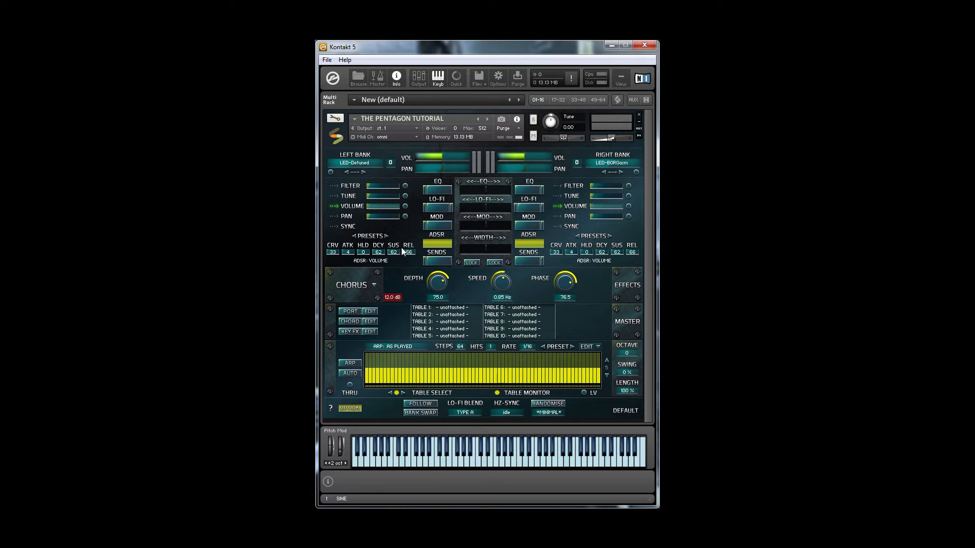
Adjust the left bank's ADSR filter amount and select each envelope row in turn, ending on Sync.
{"action": "left_click", "coordinate": [387, 186]}
{"action": "left_click_drag", "start_coordinate": [400, 170], "coordinate": [388, 239]}
{"action": "left_click", "coordinate": [334, 186]}
{"action": "left_click", "coordinate": [334, 196]}
{"action": "left_click", "coordinate": [334, 207]}
{"action": "left_click", "coordinate": [335, 217]}
{"action": "left_click", "coordinate": [333, 226]}
Load an ADSR preset for the left bank, step back to SHORT 2 and advance two presets.
{"action": "left_click", "coordinate": [376, 240]}
{"action": "left_click", "coordinate": [381, 281]}
{"action": "left_click", "coordinate": [354, 236]}
{"action": "left_click", "coordinate": [354, 236]}
{"action": "left_click", "coordinate": [354, 236]}
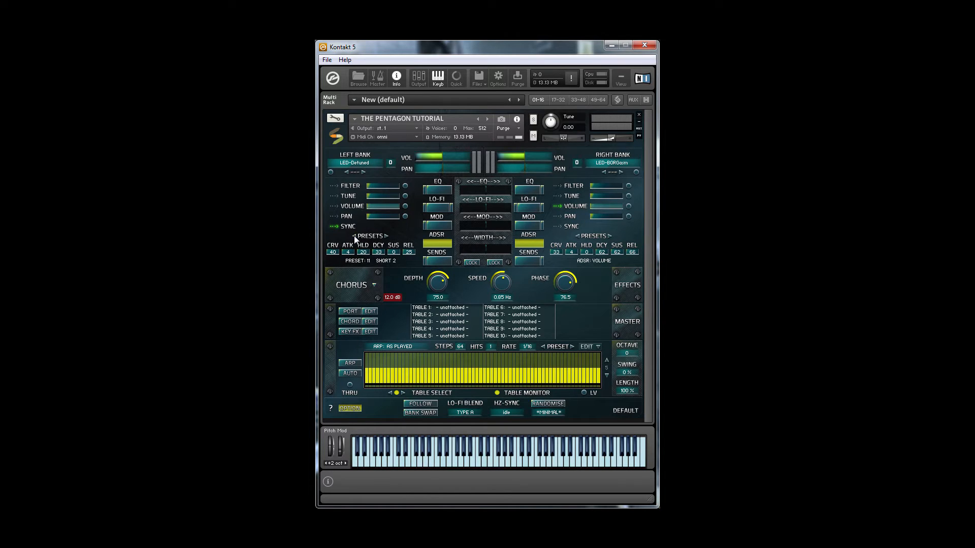
{"action": "left_click", "coordinate": [385, 236]}
{"action": "left_click", "coordinate": [385, 235]}
Toggle the switches beside the left bank's filter, tune, volume and pan envelopes.
{"action": "left_click", "coordinate": [406, 186]}
{"action": "left_click", "coordinate": [406, 196]}
{"action": "left_click", "coordinate": [405, 206]}
{"action": "left_click", "coordinate": [406, 217]}
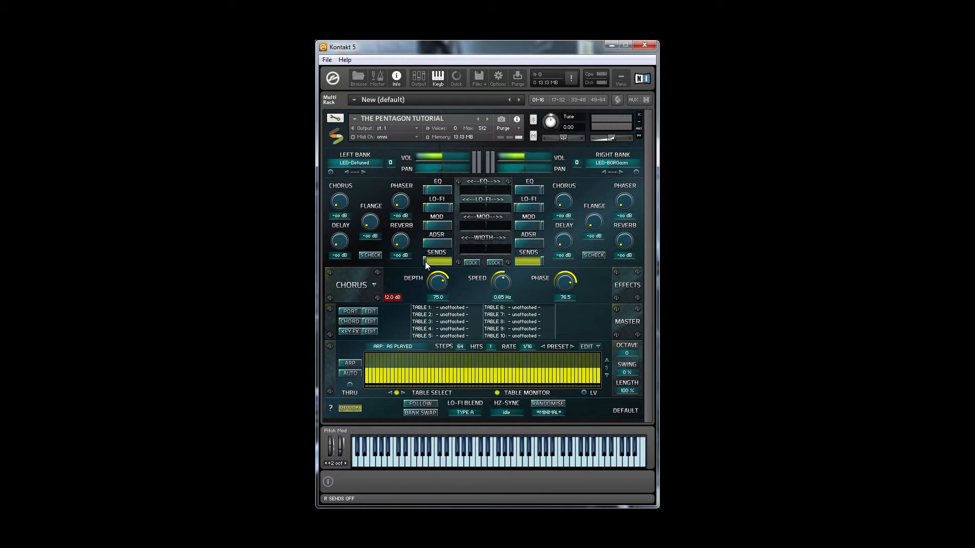
Switch on both banks' sends and set the left levels: chorus -6.8, flange -7.6, phaser -12.3, delay -7.9 and reverb -9.7 dB.
{"action": "left_click", "coordinate": [425, 261]}
{"action": "left_click", "coordinate": [540, 260]}
{"action": "left_click_drag", "start_coordinate": [345, 204], "coordinate": [352, 159]}
{"action": "left_click_drag", "start_coordinate": [373, 225], "coordinate": [400, 188]}
{"action": "left_click_drag", "start_coordinate": [349, 241], "coordinate": [355, 204]}
{"action": "left_click_drag", "start_coordinate": [395, 244], "coordinate": [402, 204]}
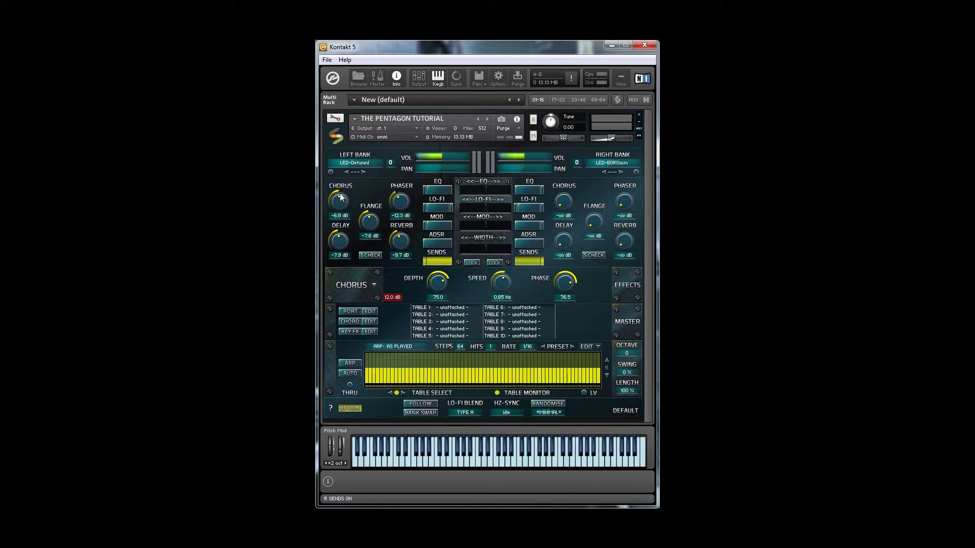
Turn on the left bank's sound check and adjust the chorus effect's depth, speed and phase.
{"action": "left_click", "coordinate": [370, 255]}
{"action": "left_click", "coordinate": [369, 288]}
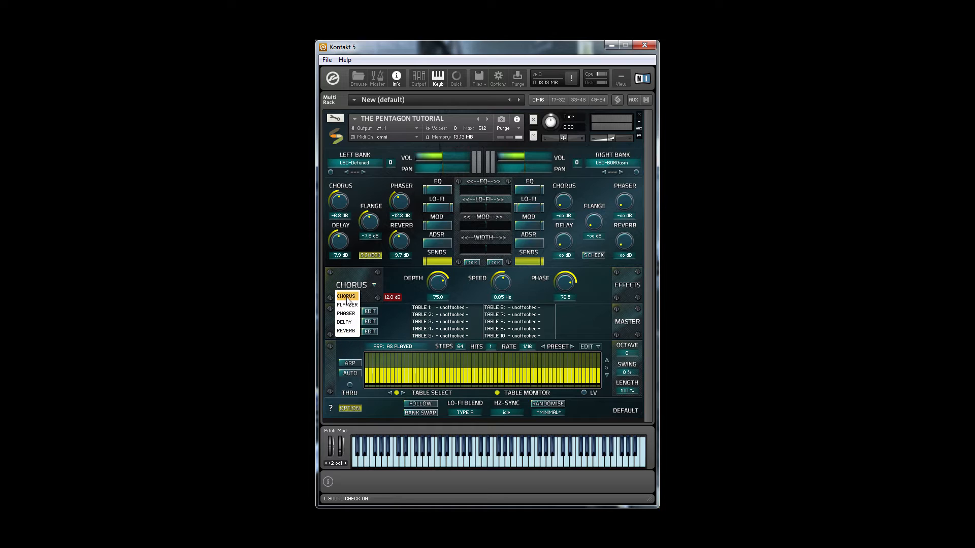
{"action": "left_click", "coordinate": [348, 297]}
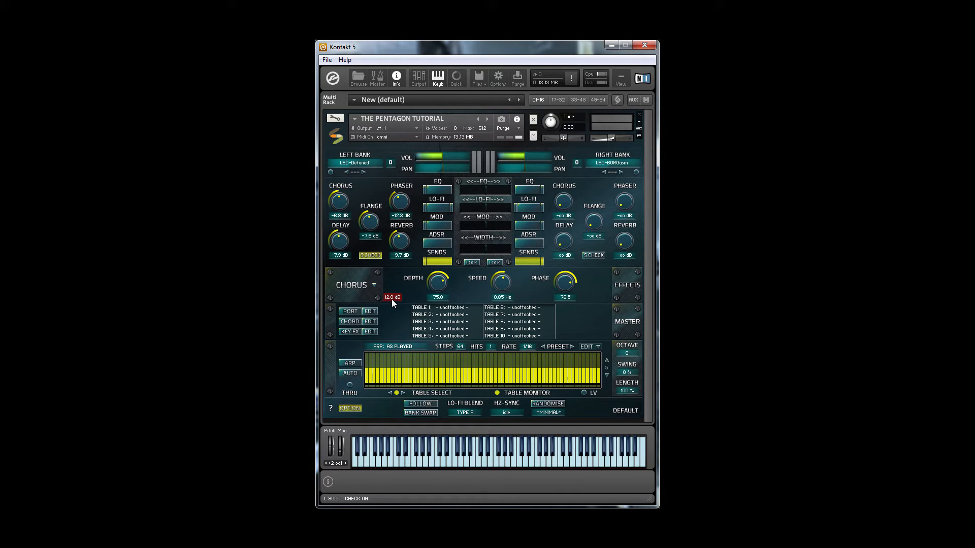
{"action": "left_click_drag", "start_coordinate": [444, 293], "coordinate": [445, 311]}
{"action": "left_click_drag", "start_coordinate": [508, 294], "coordinate": [569, 288]}
Set the flanger's depth to 44.4, speed to 0.49 Hz, phase to 36.7 and feedback to 65.3%, and raise its colour.
{"action": "left_click", "coordinate": [361, 288]}
{"action": "left_click", "coordinate": [350, 305]}
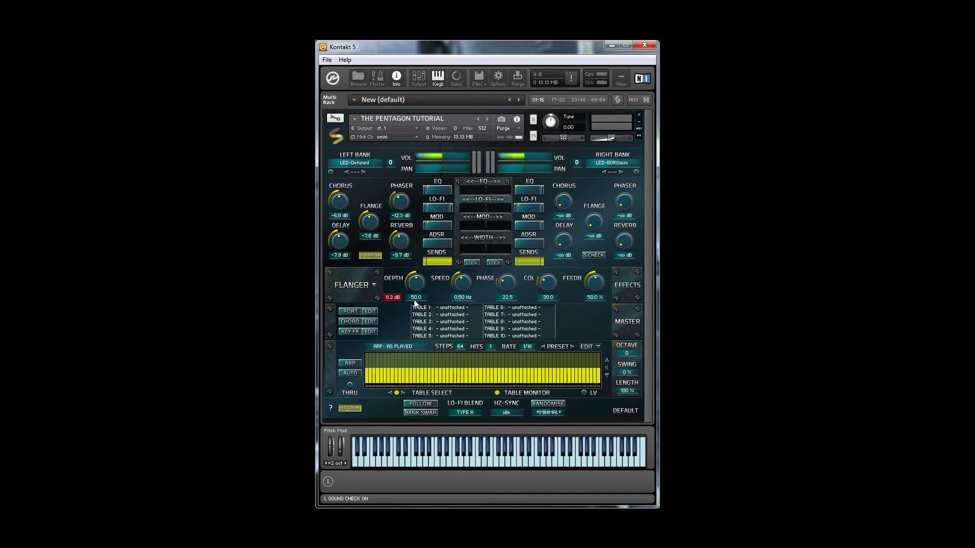
{"action": "left_click_drag", "start_coordinate": [420, 282], "coordinate": [433, 288]}
{"action": "left_click_drag", "start_coordinate": [497, 285], "coordinate": [548, 277]}
Show the phaser effect and adjust its depth, speed, phase and feedback.
{"action": "left_click", "coordinate": [350, 286]}
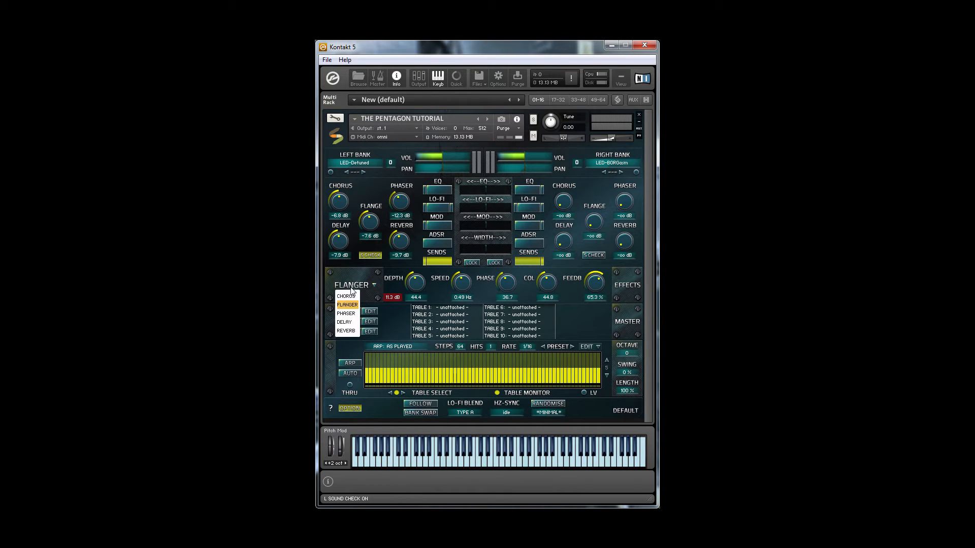
{"action": "left_click", "coordinate": [347, 314]}
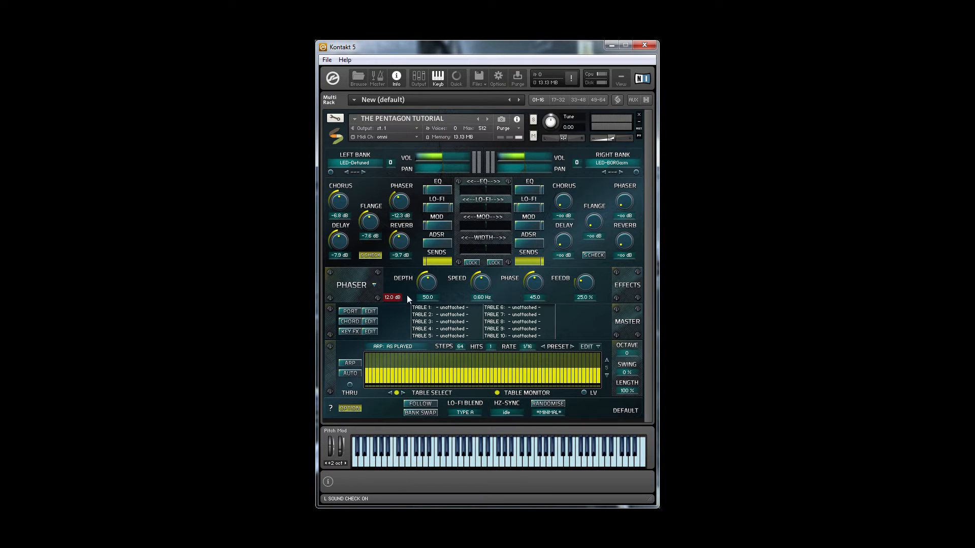
{"action": "left_click_drag", "start_coordinate": [428, 285], "coordinate": [430, 297]}
{"action": "left_click_drag", "start_coordinate": [486, 276], "coordinate": [586, 265]}
Show the delay effect and adjust its output level, time, pan and feedback.
{"action": "left_click", "coordinate": [364, 285]}
{"action": "left_click", "coordinate": [352, 319]}
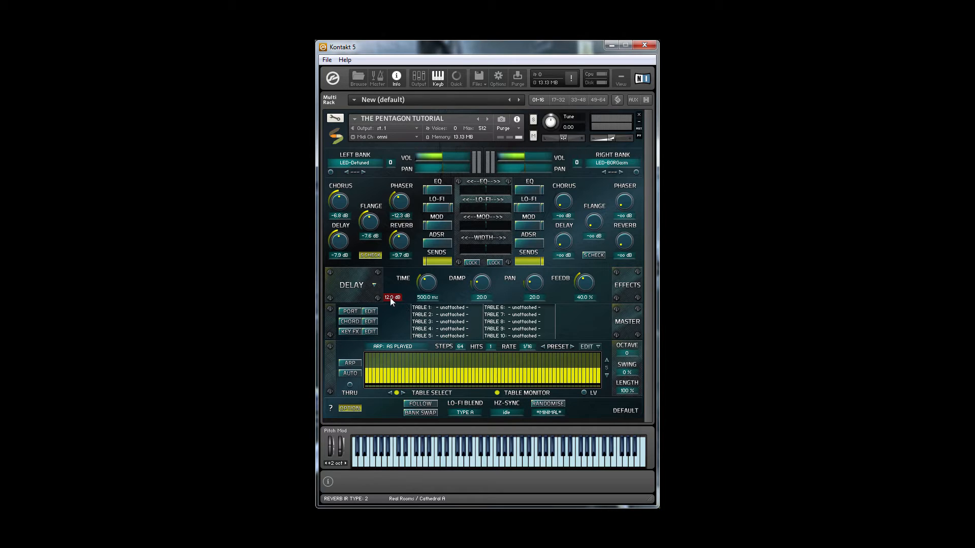
{"action": "left_click_drag", "start_coordinate": [390, 297], "coordinate": [427, 304]}
{"action": "left_click_drag", "start_coordinate": [534, 283], "coordinate": [586, 260]}
Set the reverb to 9.4 dB, space 100 ms, size 95% and scope 86%, using the BRT 7 Ambience Large A impulse.
{"action": "left_click", "coordinate": [374, 285]}
{"action": "left_click", "coordinate": [349, 303]}
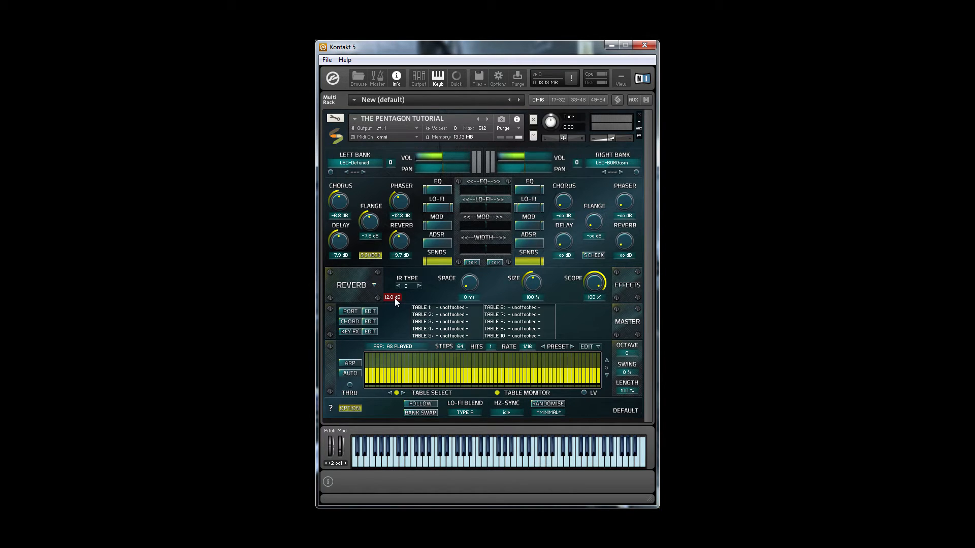
{"action": "left_click_drag", "start_coordinate": [400, 337], "coordinate": [401, 340]}
{"action": "left_click", "coordinate": [407, 287]}
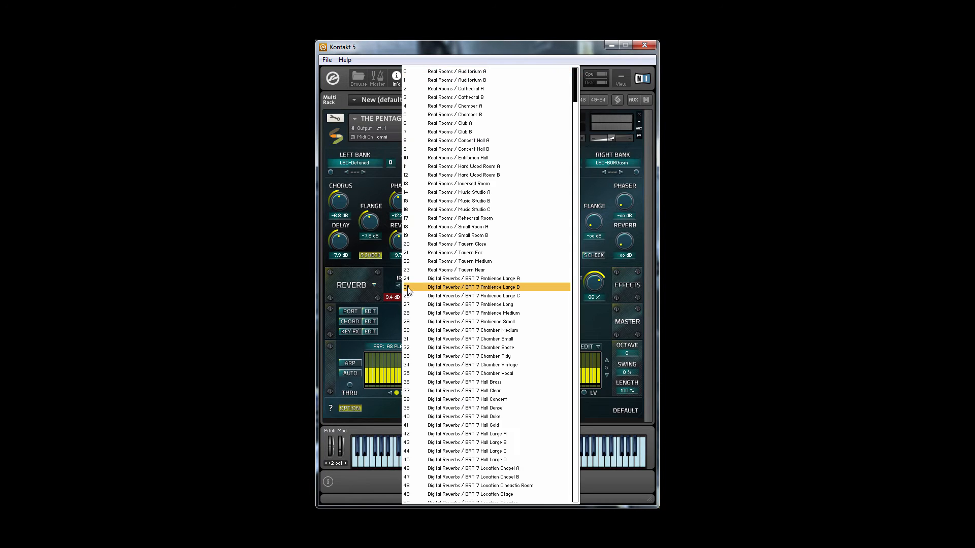
{"action": "left_click", "coordinate": [506, 279]}
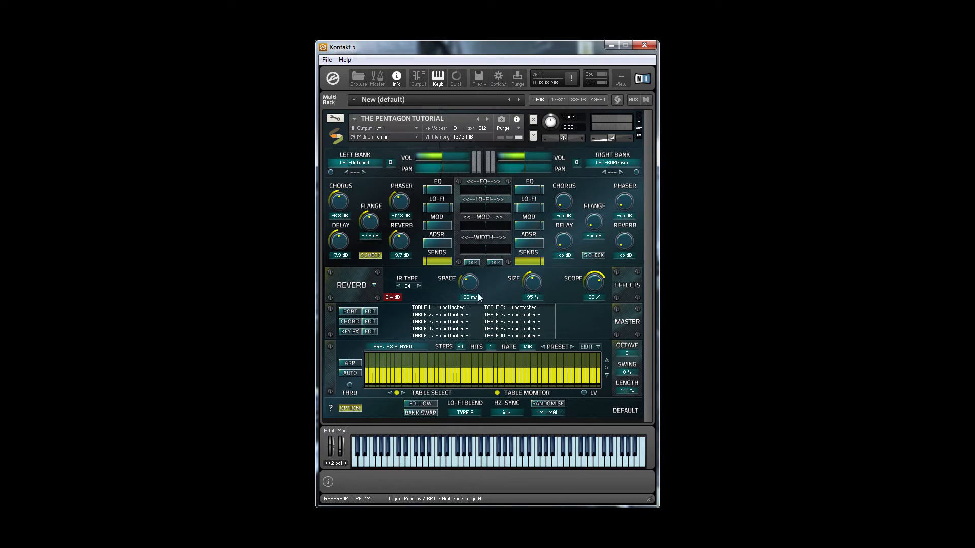
Step back and forth through the reverb's impulse response types.
{"action": "left_click", "coordinate": [400, 286]}
{"action": "left_click", "coordinate": [399, 285]}
{"action": "left_click", "coordinate": [420, 286]}
{"action": "left_click", "coordinate": [419, 286]}
{"action": "left_click", "coordinate": [419, 285]}
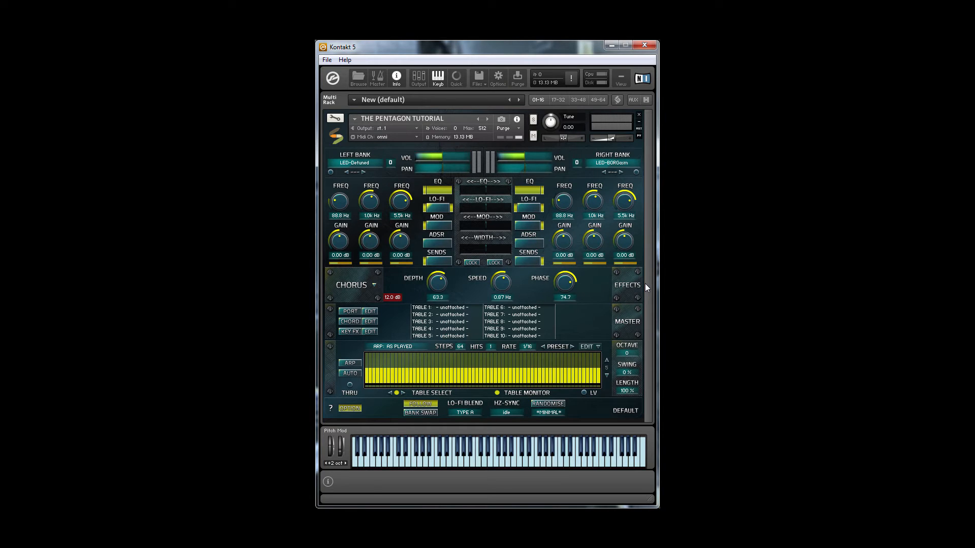
Sweep the central EQ and Lo-Fi crossfaders between the two banks.
{"action": "left_click", "coordinate": [486, 190]}
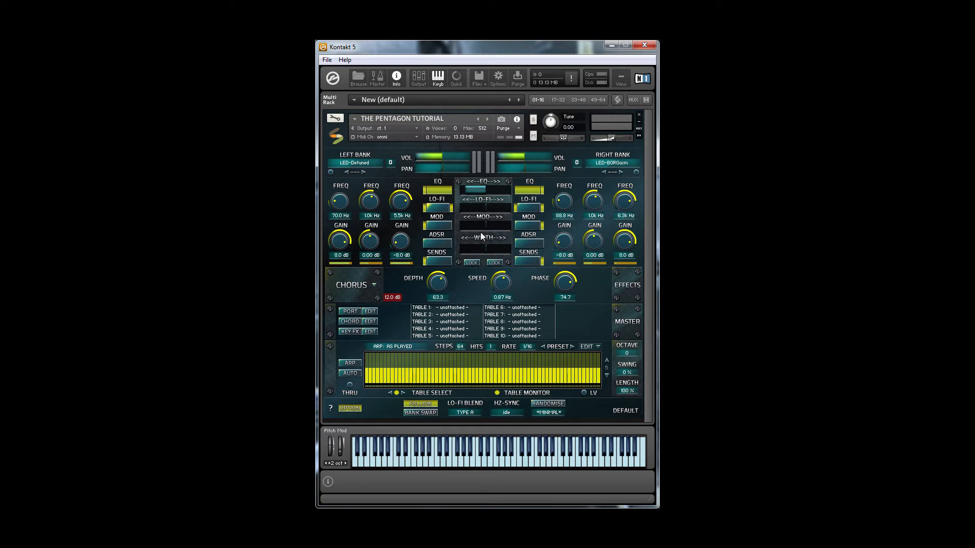
{"action": "left_click_drag", "start_coordinate": [484, 216], "coordinate": [489, 182]}
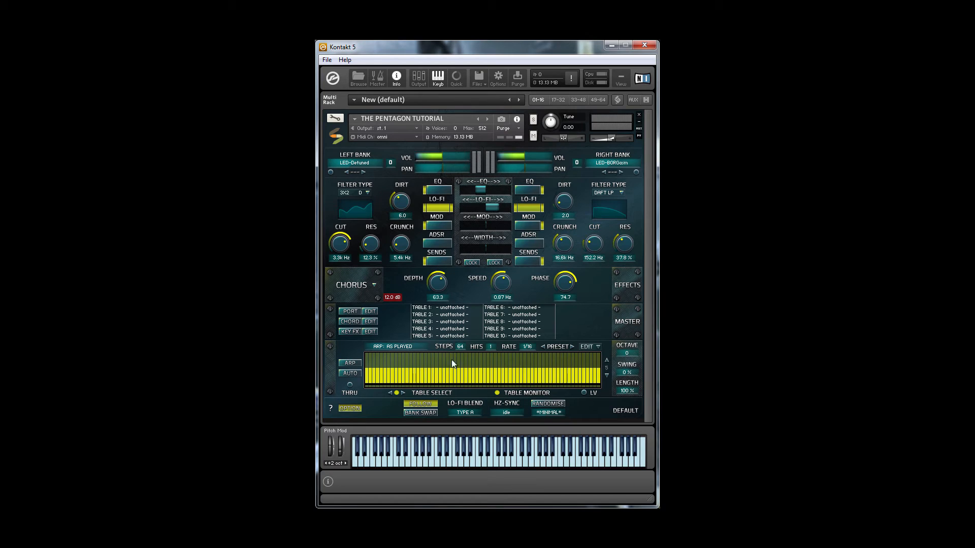
Try Lo-Fi blend types B, C and D, sweeping the Lo-Fi crossfader with each one.
{"action": "left_click", "coordinate": [471, 413]}
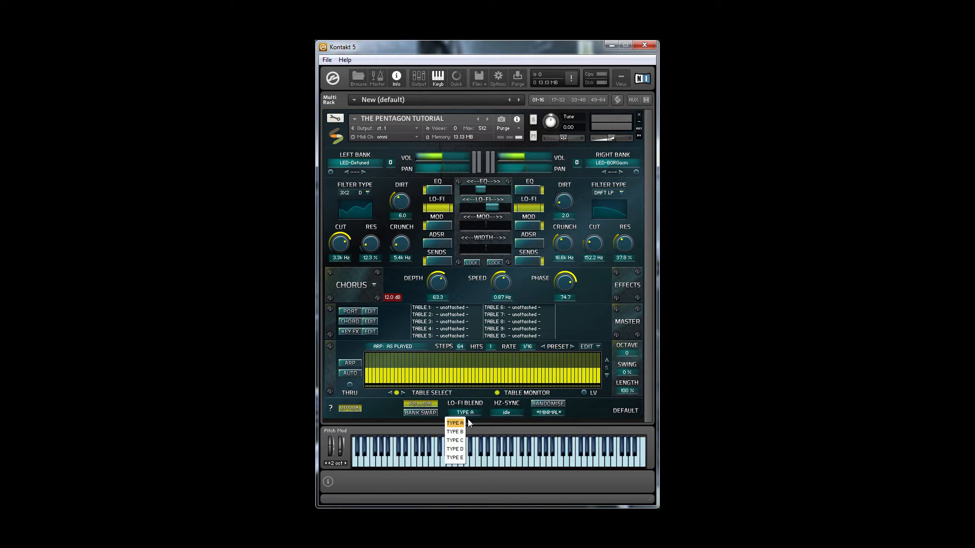
{"action": "left_click", "coordinate": [460, 432]}
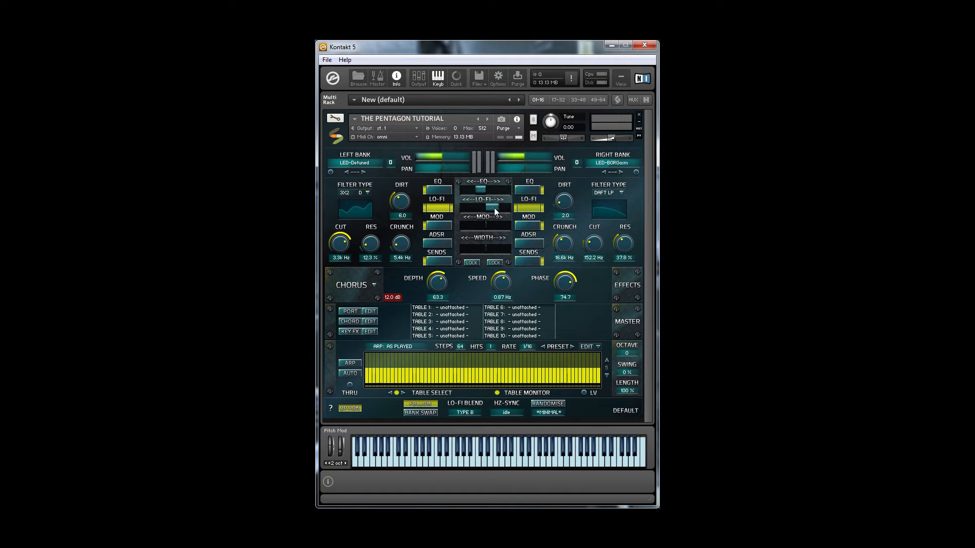
{"action": "left_click_drag", "start_coordinate": [494, 209], "coordinate": [492, 255]}
{"action": "left_click", "coordinate": [469, 412]}
{"action": "left_click", "coordinate": [457, 441]}
{"action": "left_click_drag", "start_coordinate": [489, 213], "coordinate": [497, 233]}
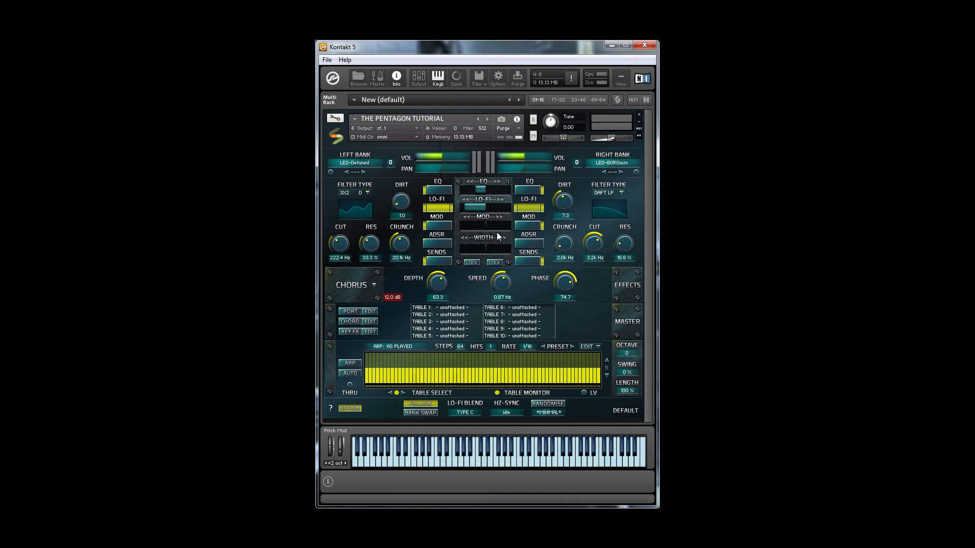
{"action": "left_click", "coordinate": [464, 412]}
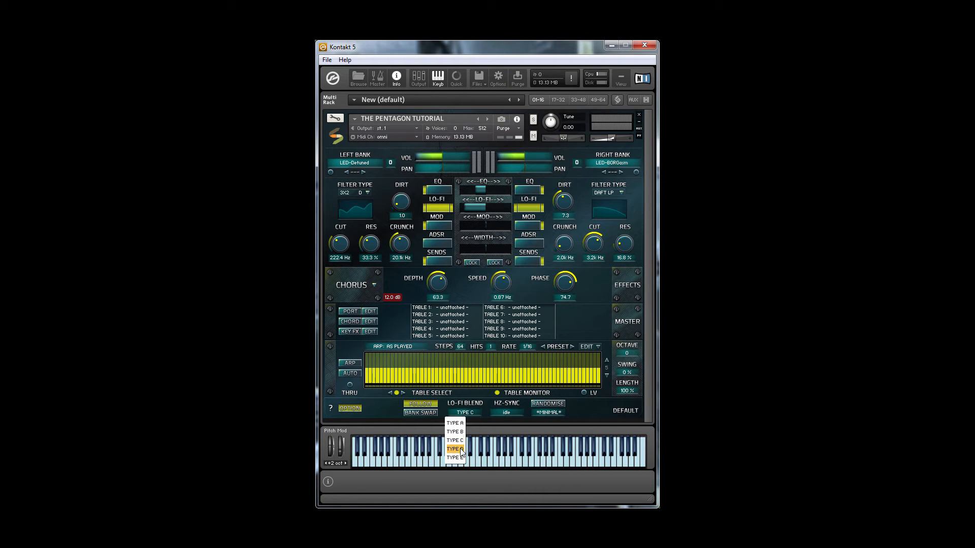
{"action": "left_click", "coordinate": [462, 451]}
{"action": "mouse_move", "coordinate": [486, 208]}
{"action": "left_mouse_down"}
{"action": "mouse_move", "coordinate": [494, 123]}
{"action": "mouse_move", "coordinate": [501, 211]}
{"action": "left_mouse_up"}
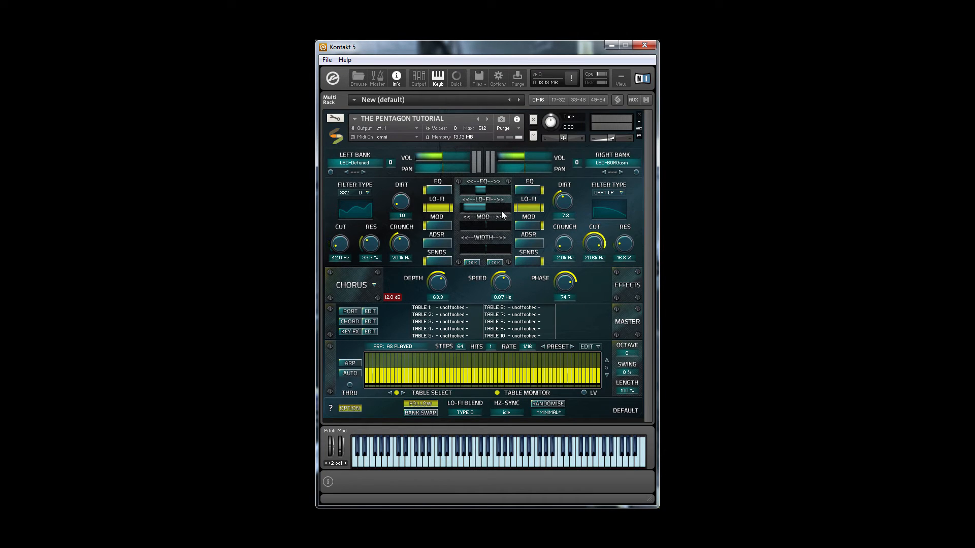
Set the Lo-Fi blend to Type E and sweep the Lo-Fi crossfader between the banks.
{"action": "left_click", "coordinate": [471, 412]}
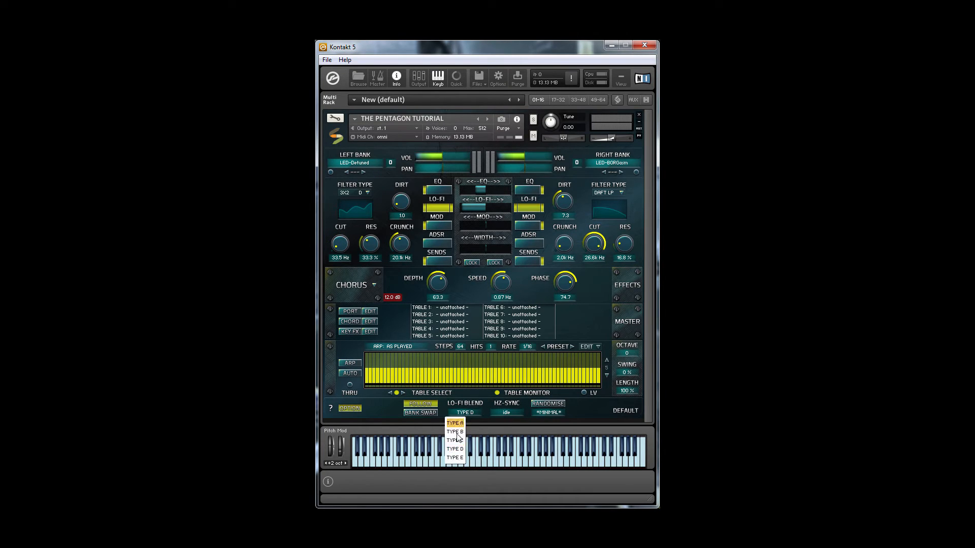
{"action": "left_click", "coordinate": [453, 456]}
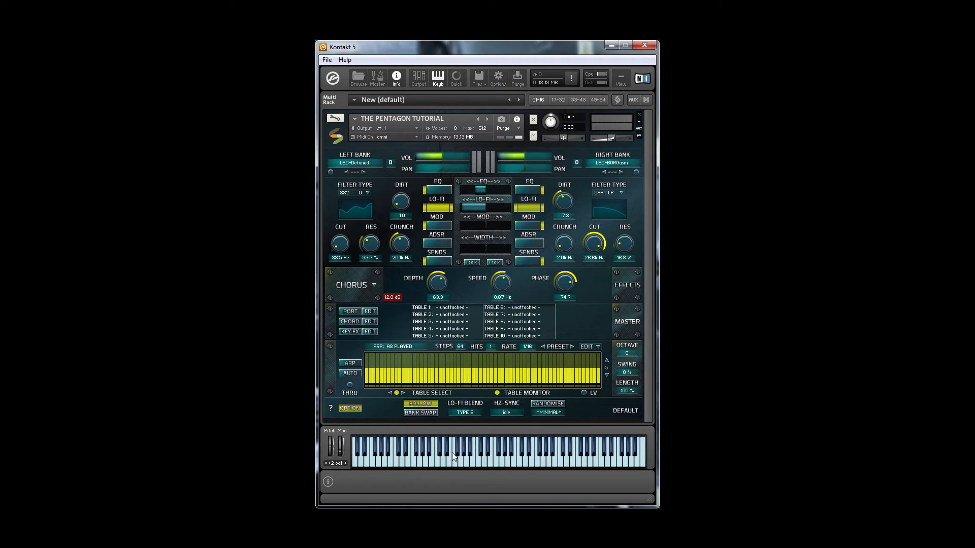
{"action": "left_click", "coordinate": [479, 208]}
{"action": "mouse_move", "coordinate": [482, 189]}
{"action": "left_mouse_down"}
{"action": "mouse_move", "coordinate": [482, 115]}
{"action": "mouse_move", "coordinate": [485, 200]}
{"action": "left_mouse_up"}
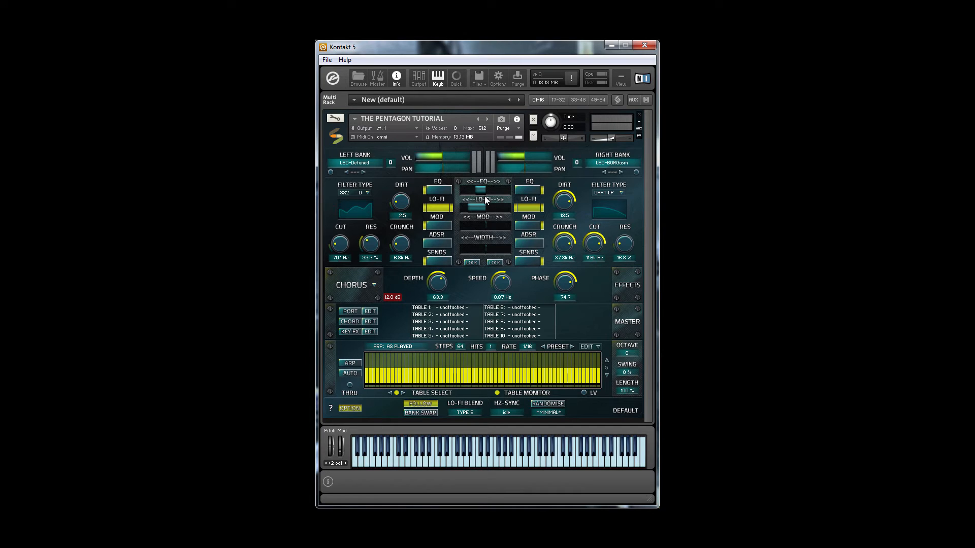
Sweep the modulation crossfader between the two banks and adjust the stereo width slider.
{"action": "left_click_drag", "start_coordinate": [488, 224], "coordinate": [489, 279]}
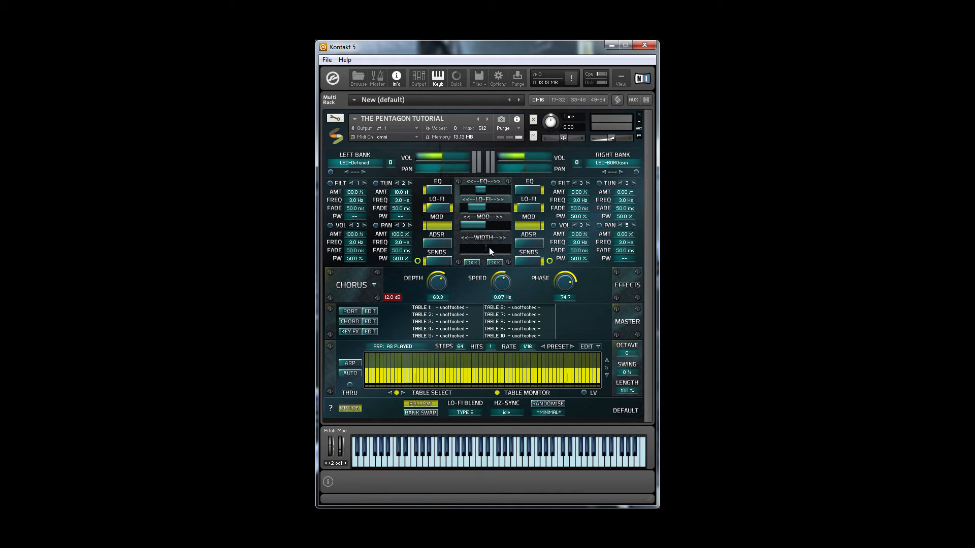
{"action": "left_click_drag", "start_coordinate": [470, 224], "coordinate": [459, 116]}
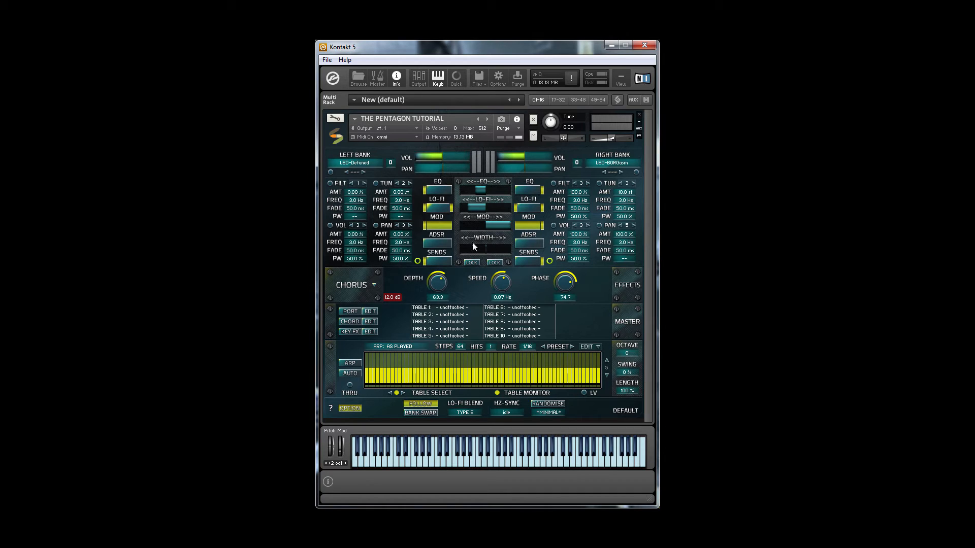
{"action": "left_click_drag", "start_coordinate": [486, 249], "coordinate": [484, 273]}
{"action": "left_click_drag", "start_coordinate": [480, 226], "coordinate": [483, 217]}
{"action": "left_click_drag", "start_coordinate": [484, 275], "coordinate": [480, 241]}
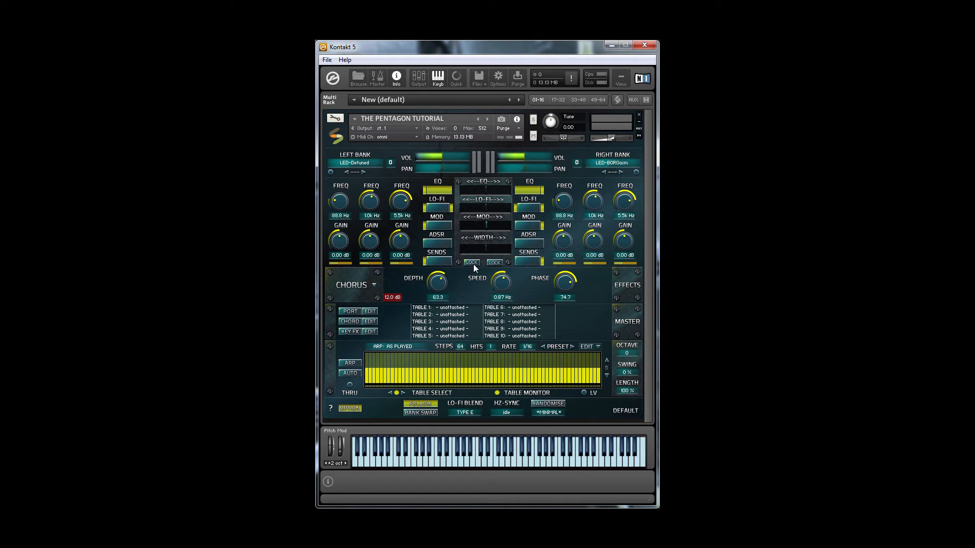
Engage the left bank's crossfader lock and move the EQ and Lo-Fi crossfaders with it on.
{"action": "left_click", "coordinate": [472, 262]}
{"action": "left_click_drag", "start_coordinate": [489, 190], "coordinate": [481, 159]}
{"action": "mouse_move", "coordinate": [490, 208]}
{"action": "left_mouse_down"}
{"action": "mouse_move", "coordinate": [492, 254]}
{"action": "mouse_move", "coordinate": [488, 205]}
{"action": "left_mouse_up"}
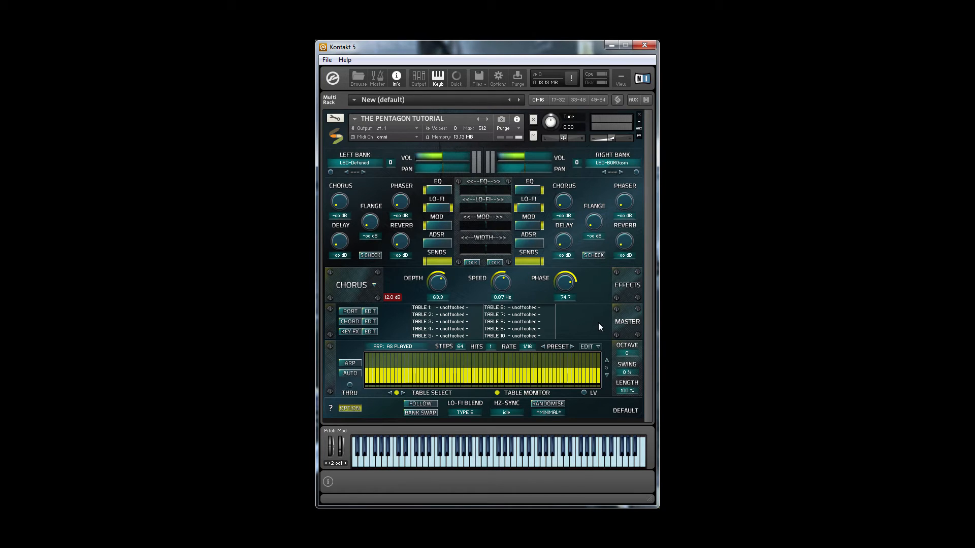
Show the portamento, chord and key FX mode settings and toggle the arpeggiator and auto modes.
{"action": "left_click", "coordinate": [366, 311]}
{"action": "left_click", "coordinate": [351, 321]}
{"action": "left_click", "coordinate": [370, 321]}
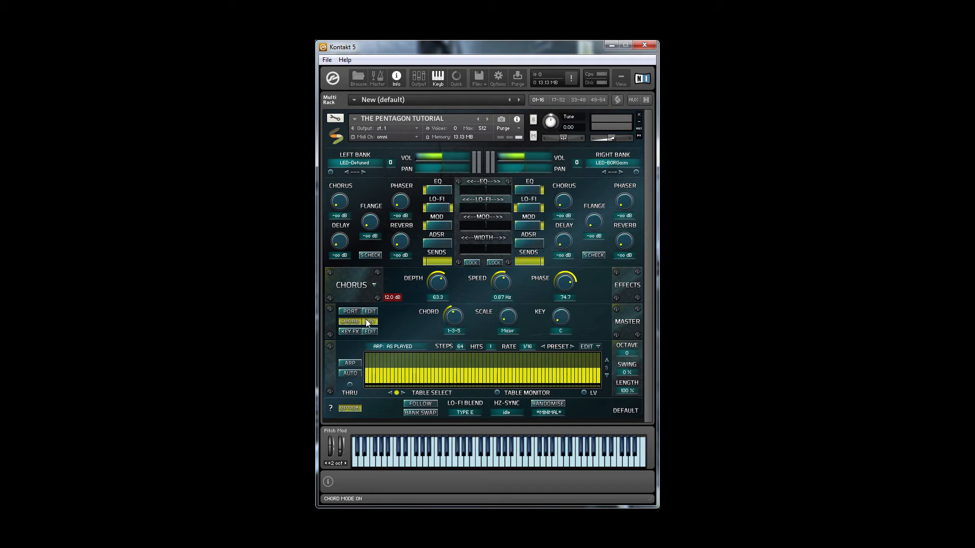
{"action": "left_click", "coordinate": [350, 333]}
{"action": "left_click", "coordinate": [364, 331]}
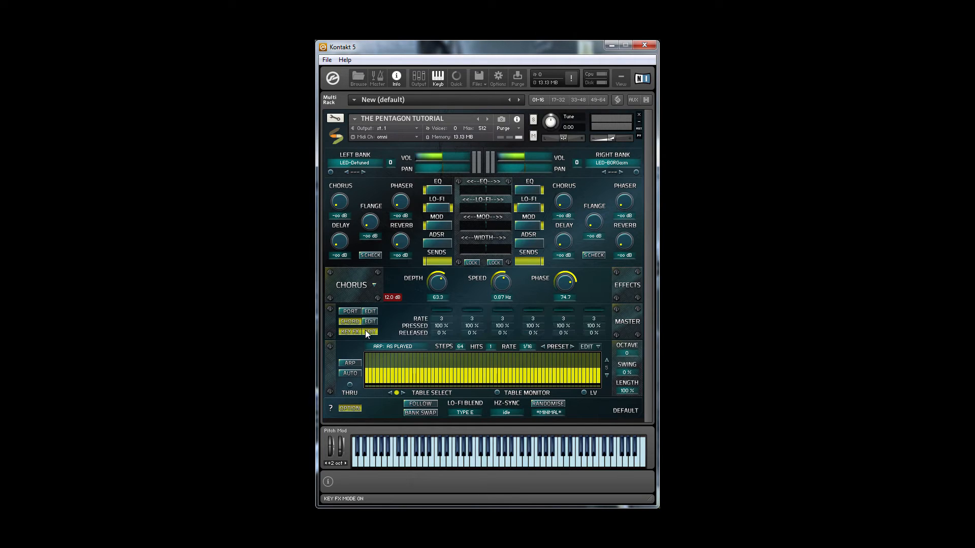
{"action": "left_click", "coordinate": [353, 365]}
{"action": "left_click", "coordinate": [354, 373]}
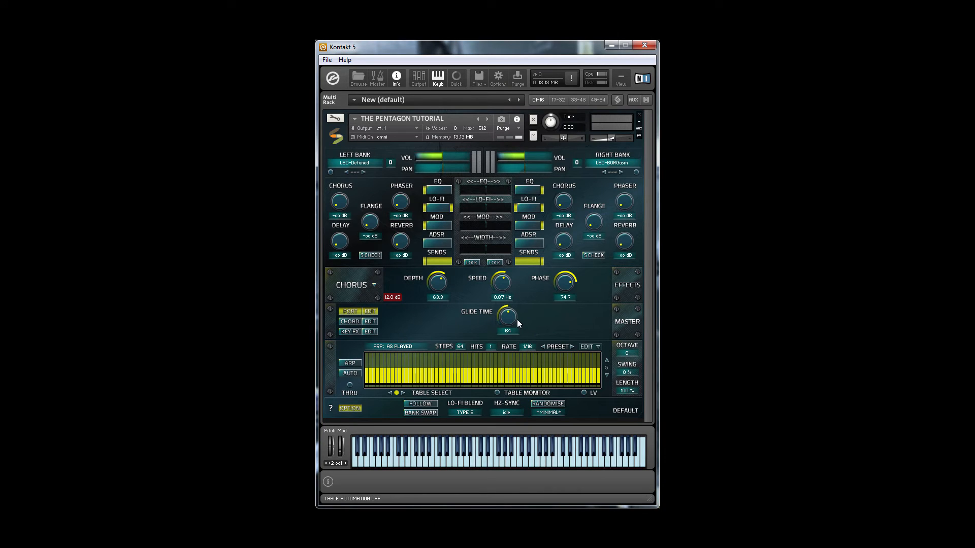
Set the portamento glide time to 65, and turn on chord mode with chord 1-3-6, adjusting its scale and key.
{"action": "mouse_move", "coordinate": [513, 318]}
{"action": "left_mouse_down"}
{"action": "mouse_move", "coordinate": [511, 332]}
{"action": "mouse_move", "coordinate": [510, 315]}
{"action": "left_mouse_up"}
{"action": "left_click", "coordinate": [357, 323]}
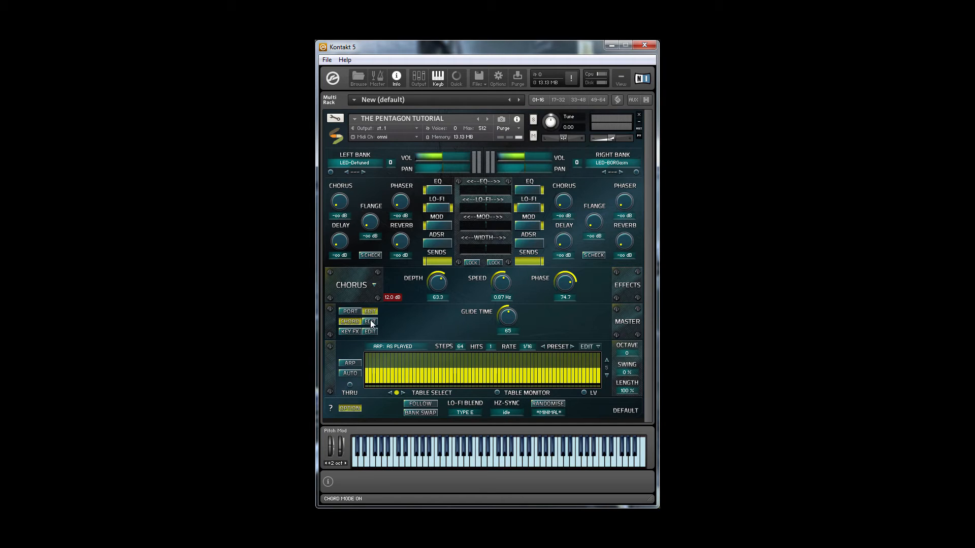
{"action": "left_click", "coordinate": [371, 322]}
{"action": "left_click_drag", "start_coordinate": [456, 320], "coordinate": [456, 289]}
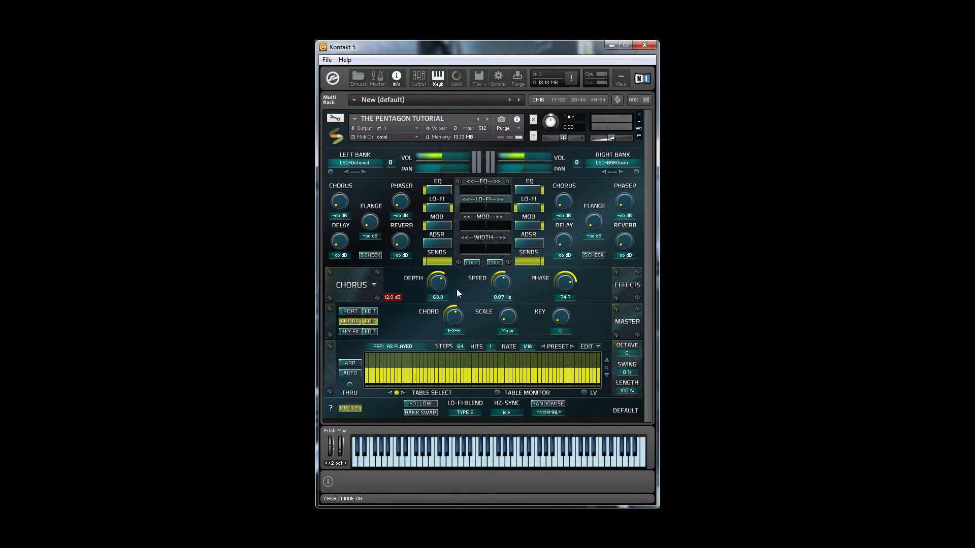
{"action": "left_click_drag", "start_coordinate": [513, 318], "coordinate": [520, 258]}
{"action": "left_click_drag", "start_coordinate": [561, 321], "coordinate": [568, 260]}
Turn on key FX mode, adjust the first slot's key response amount and set its rate to 5.
{"action": "left_click", "coordinate": [355, 332]}
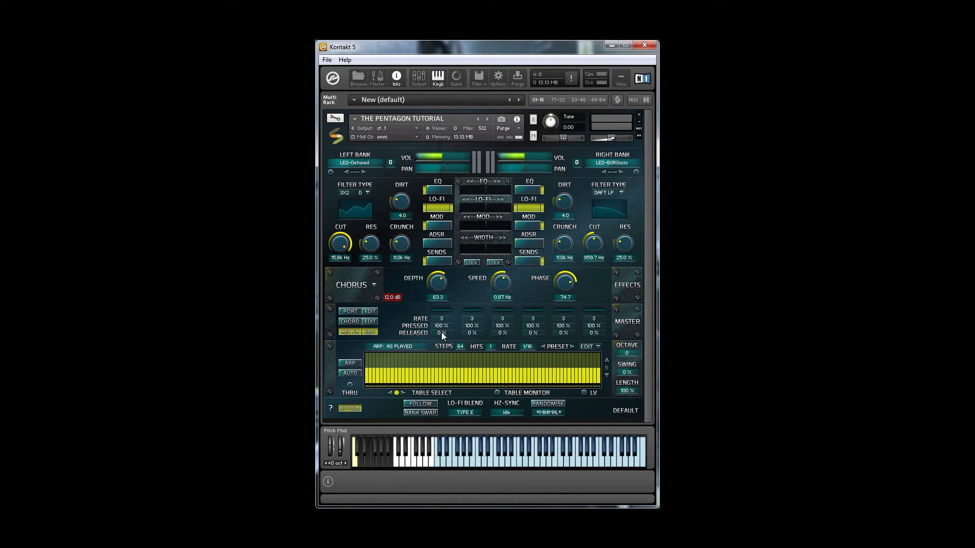
{"action": "left_click_drag", "start_coordinate": [444, 329], "coordinate": [446, 358]}
{"action": "left_click_drag", "start_coordinate": [449, 310], "coordinate": [455, 284]}
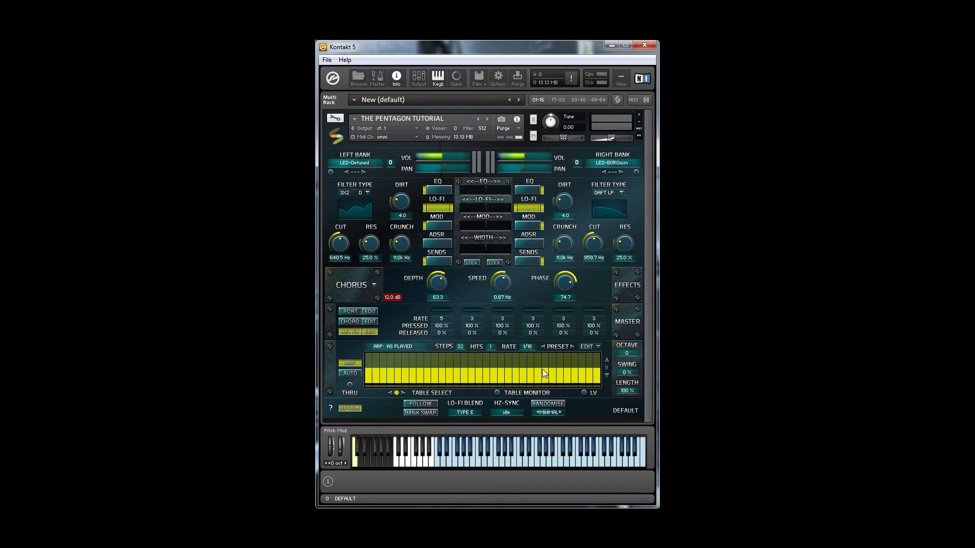
Set the arpeggiator's note order to Up, try its step count and set the rate to 1/16 T.
{"action": "left_click", "coordinate": [411, 347]}
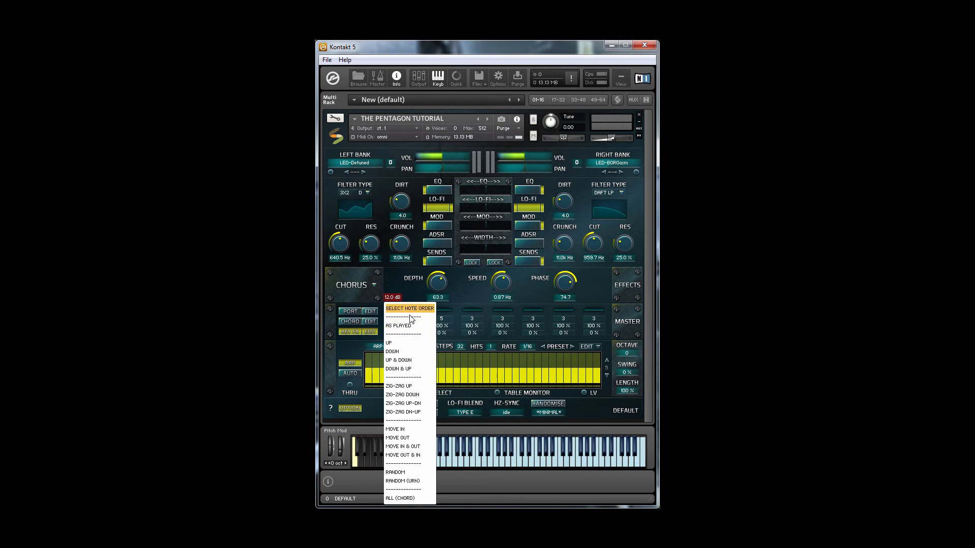
{"action": "left_click", "coordinate": [413, 343]}
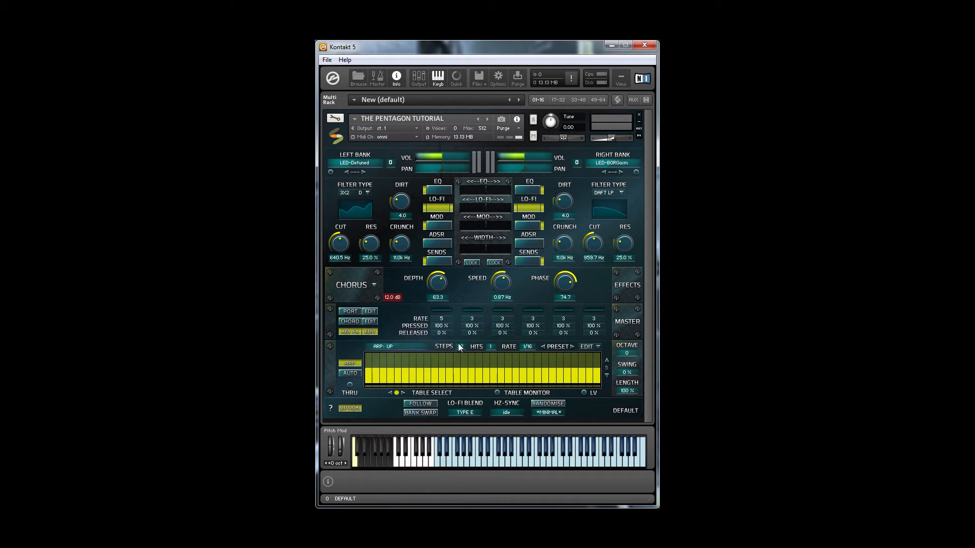
{"action": "left_click_drag", "start_coordinate": [458, 345], "coordinate": [540, 266]}
{"action": "left_click_drag", "start_coordinate": [533, 375], "coordinate": [532, 355]}
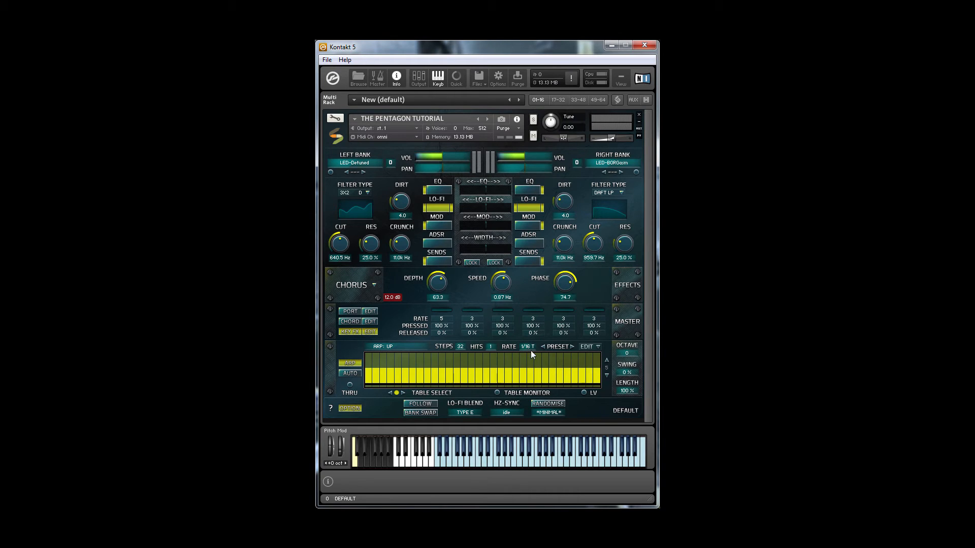
Load arpeggiator preset 99 Random and generate several new random patterns.
{"action": "left_click", "coordinate": [561, 347]}
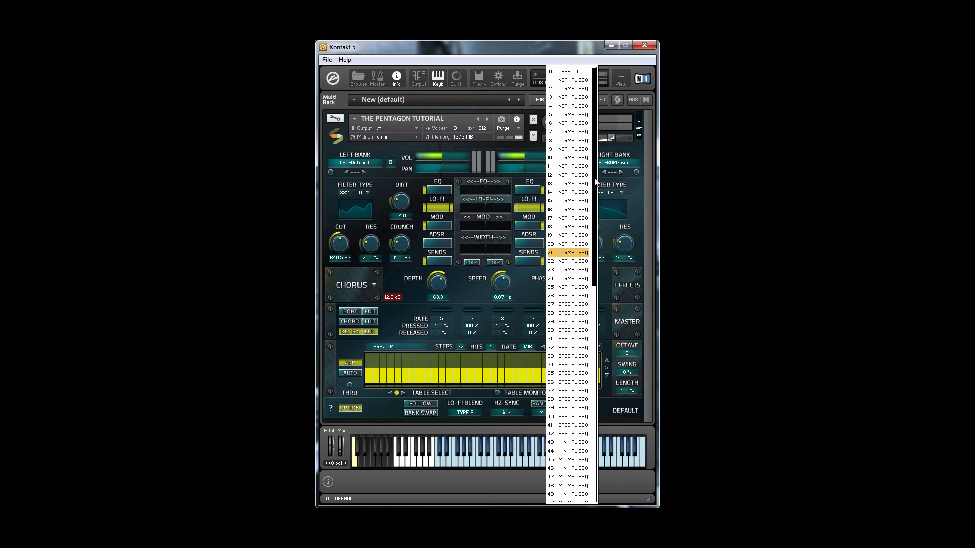
{"action": "left_click_drag", "start_coordinate": [595, 176], "coordinate": [594, 402]}
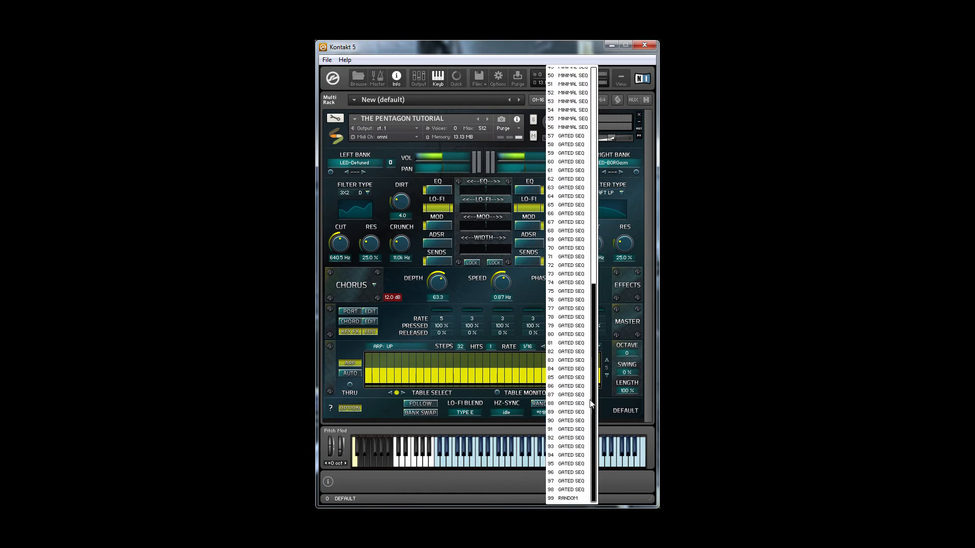
{"action": "left_click", "coordinate": [574, 500]}
{"action": "left_click", "coordinate": [571, 346]}
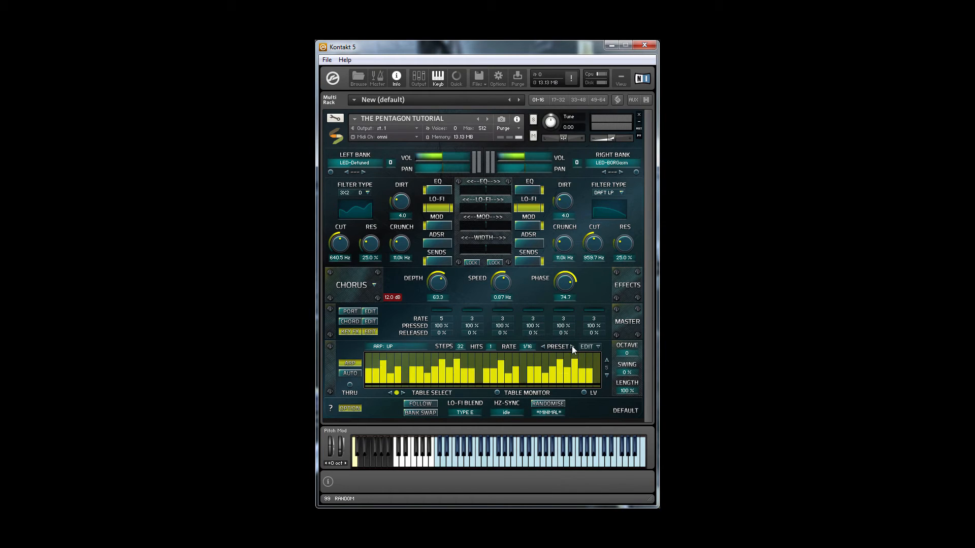
{"action": "left_click", "coordinate": [572, 345]}
{"action": "left_click", "coordinate": [572, 346]}
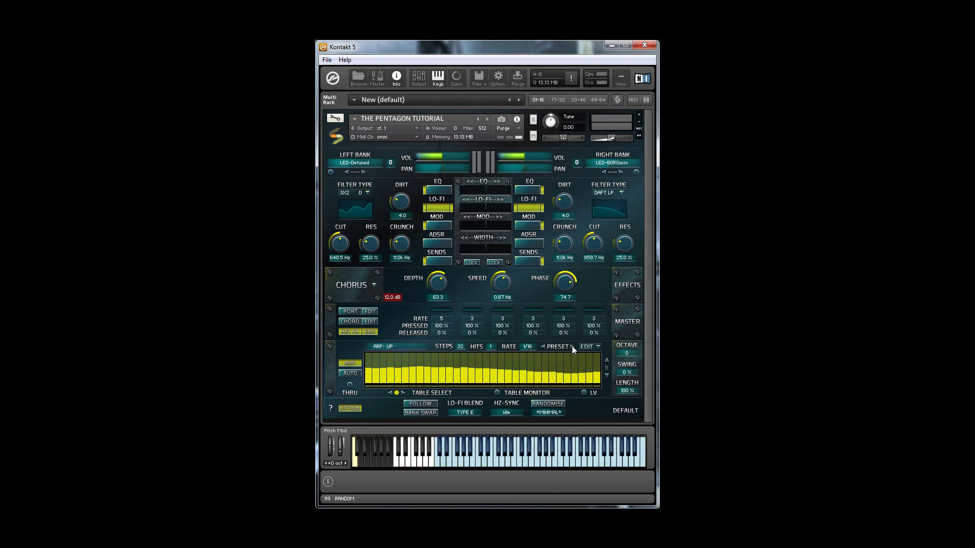
Shift all arpeggiator table steps up and back down, and try the octave setting.
{"action": "left_click", "coordinate": [607, 360]}
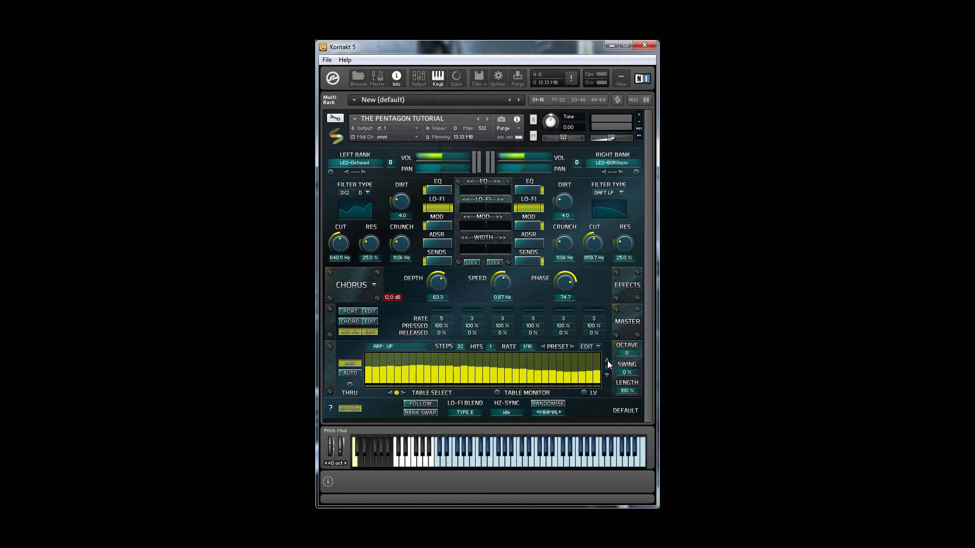
{"action": "left_click", "coordinate": [607, 360]}
{"action": "left_click", "coordinate": [607, 360]}
{"action": "left_click", "coordinate": [607, 360]}
{"action": "left_click", "coordinate": [606, 375]}
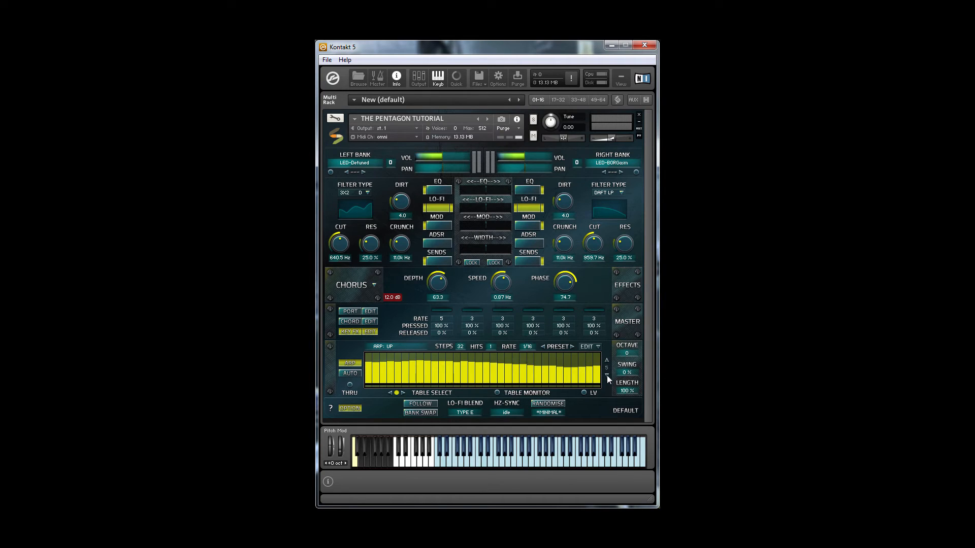
{"action": "left_click", "coordinate": [607, 376]}
{"action": "left_click", "coordinate": [607, 375]}
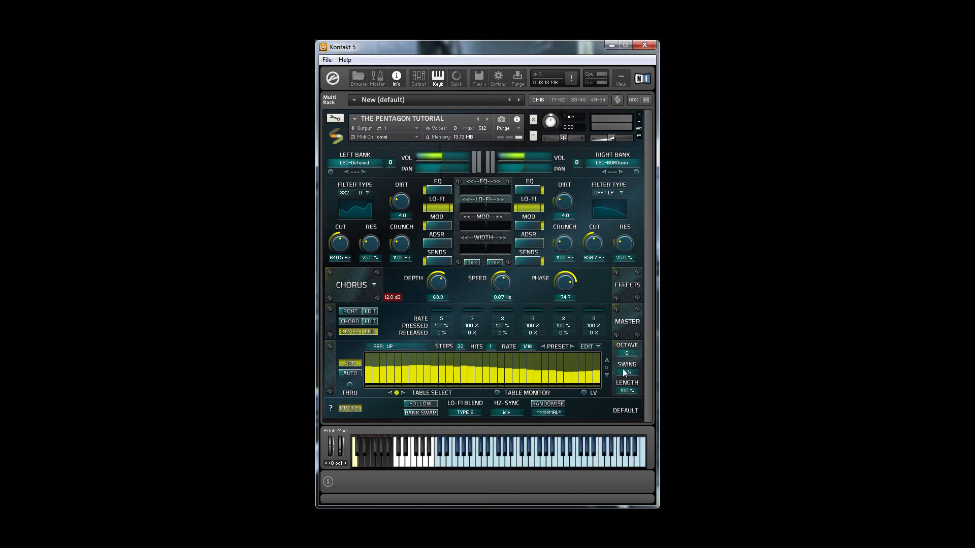
{"action": "left_click_drag", "start_coordinate": [627, 355], "coordinate": [630, 415]}
Turn on the table monitor and step through the modulation tables from table 1 to table 5.
{"action": "left_click", "coordinate": [497, 393]}
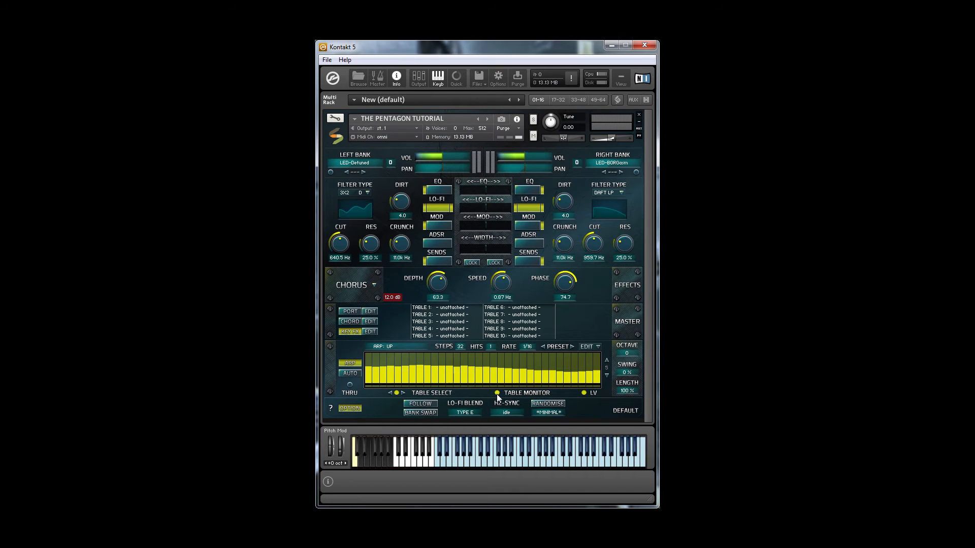
{"action": "left_click", "coordinate": [403, 393]}
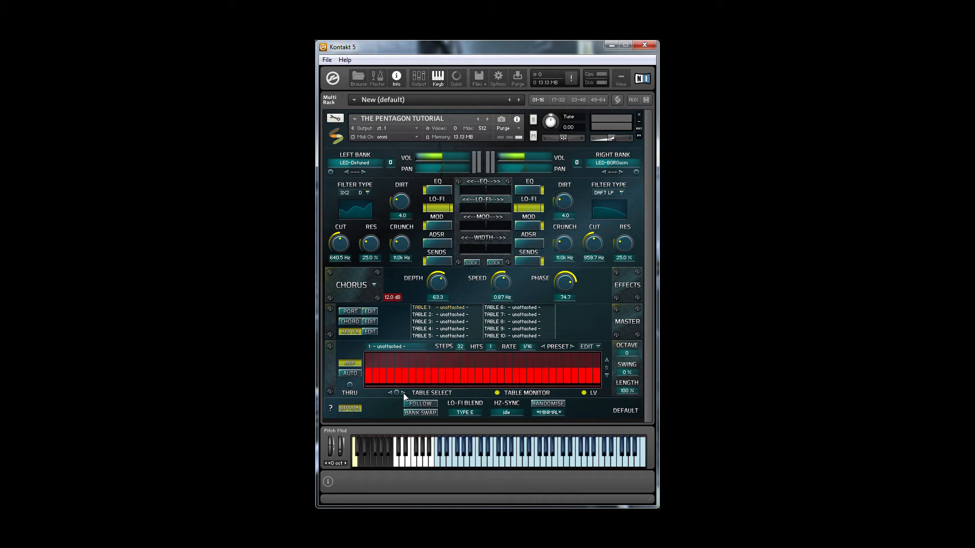
{"action": "left_click", "coordinate": [403, 393]}
{"action": "left_click", "coordinate": [403, 393]}
{"action": "left_click", "coordinate": [403, 393]}
{"action": "left_click", "coordinate": [404, 393]}
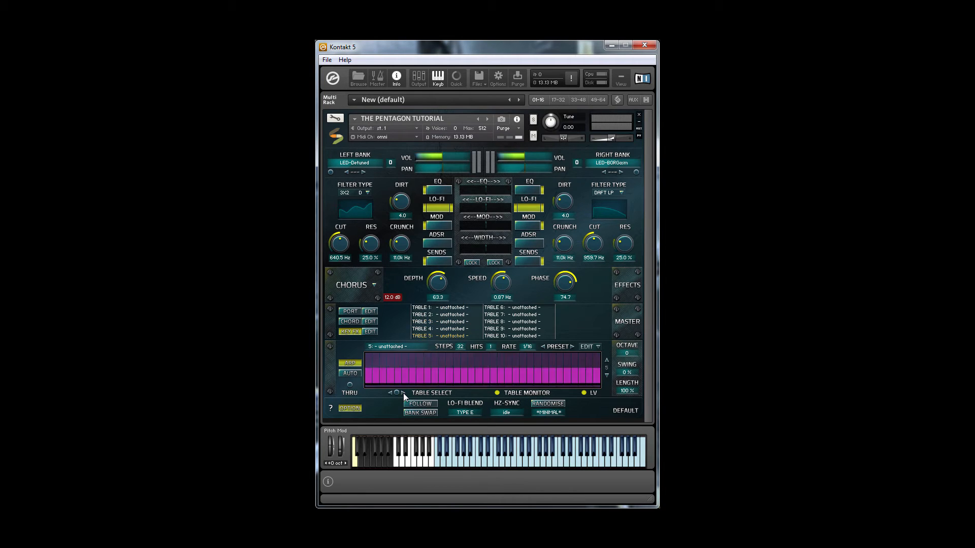
Step through the remaining modulation tables up to table 10 and return to the arpeggiator table.
{"action": "left_click", "coordinate": [403, 393]}
{"action": "left_click", "coordinate": [403, 393]}
{"action": "left_click", "coordinate": [403, 393]}
{"action": "left_click", "coordinate": [404, 393]}
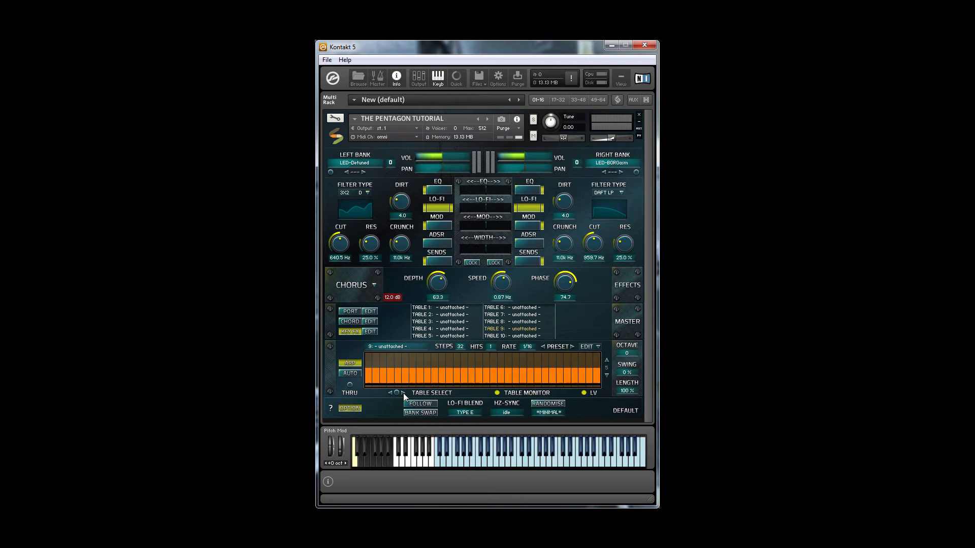
{"action": "left_click", "coordinate": [403, 394]}
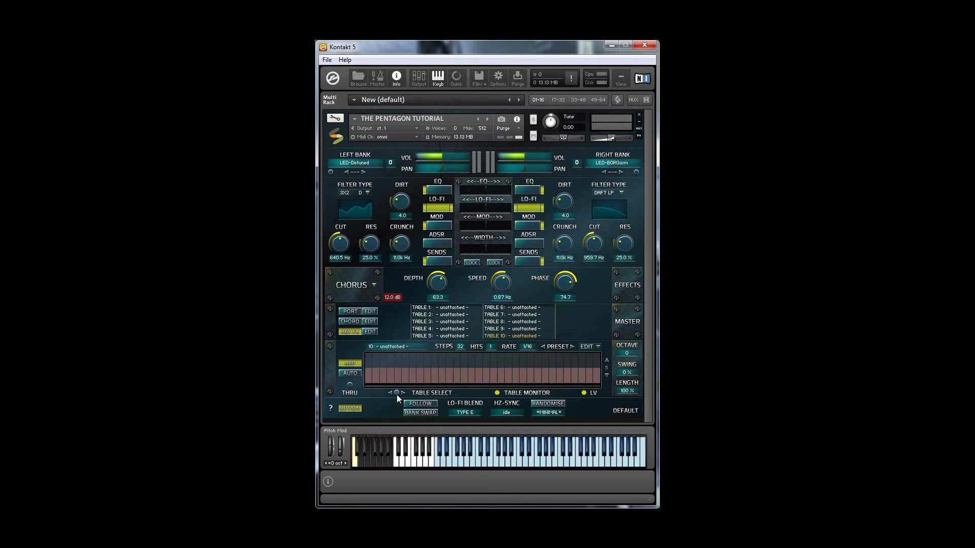
{"action": "left_click", "coordinate": [396, 393]}
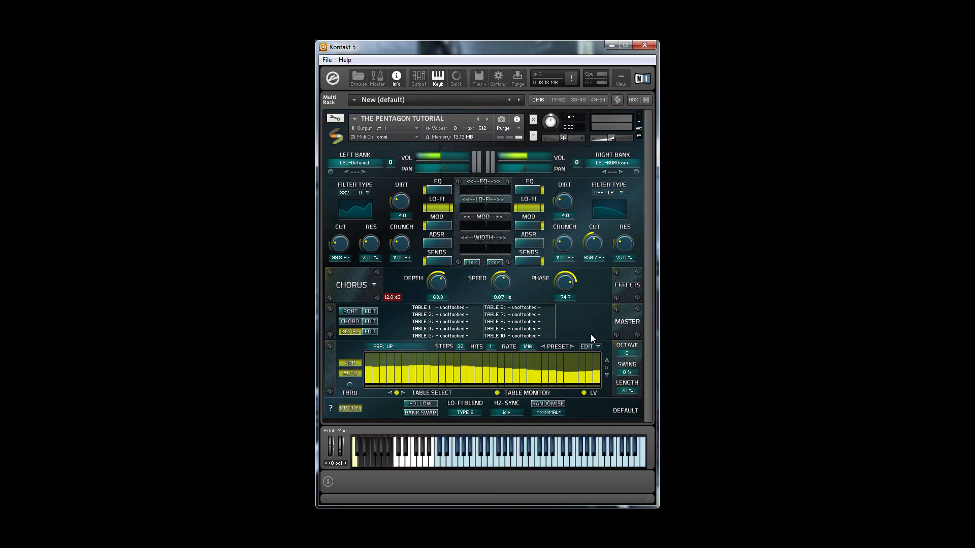
Draw a wavy pattern in modulation table 1, attach the table to L FILTER CUT and play a note.
{"action": "left_click", "coordinate": [422, 309]}
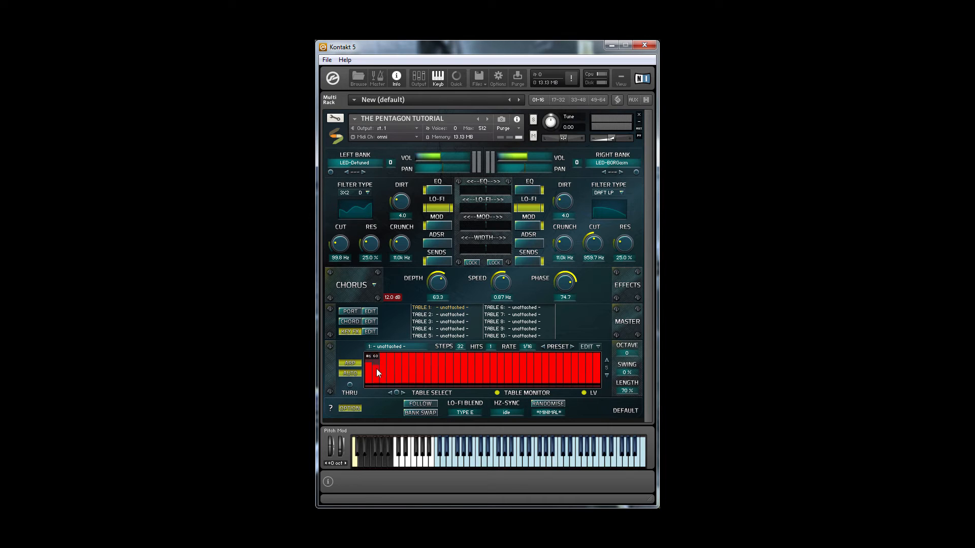
{"action": "left_click_drag", "start_coordinate": [480, 380], "coordinate": [604, 375]}
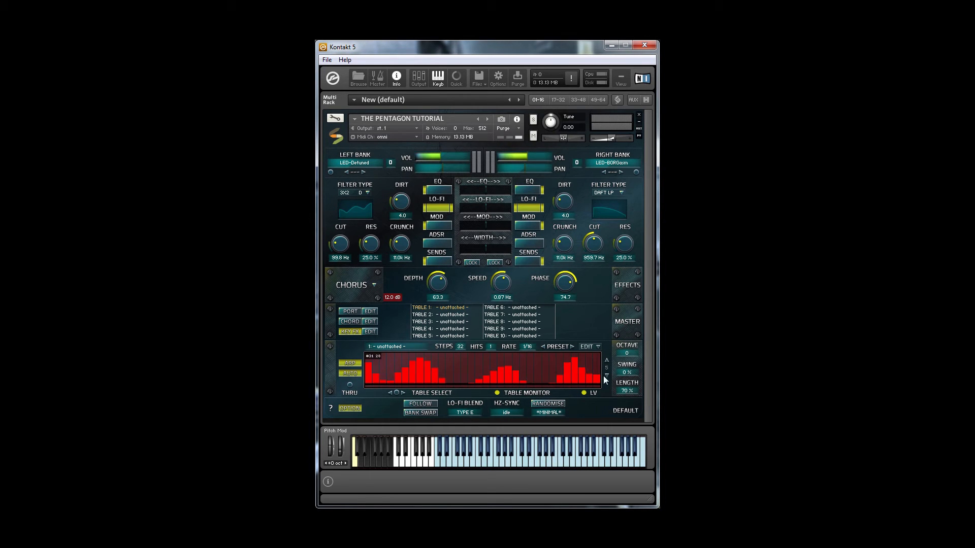
{"action": "left_click", "coordinate": [460, 310]}
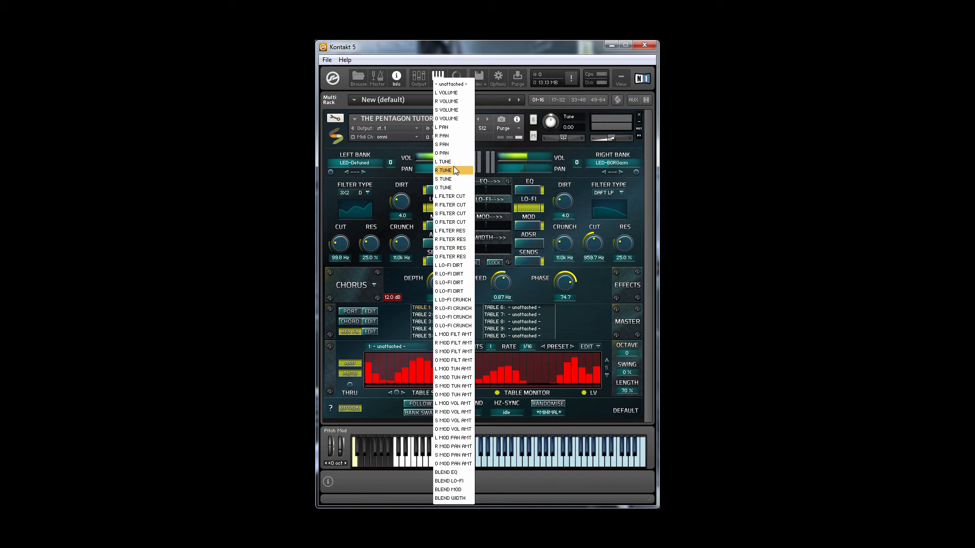
{"action": "left_click", "coordinate": [452, 197]}
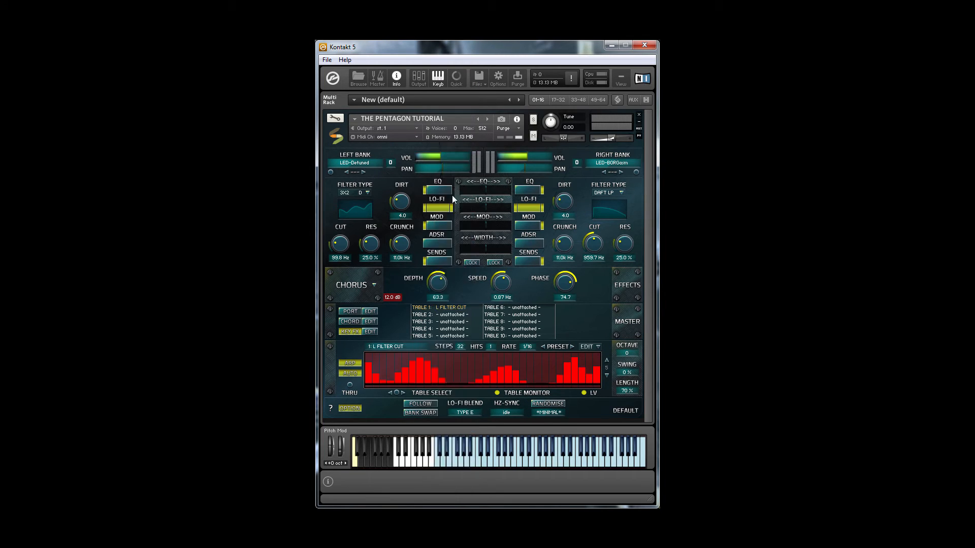
{"action": "left_click", "coordinate": [497, 464]}
Attach modulation table 1 to O FILTER CUT and play a note to hear it.
{"action": "left_click", "coordinate": [450, 307]}
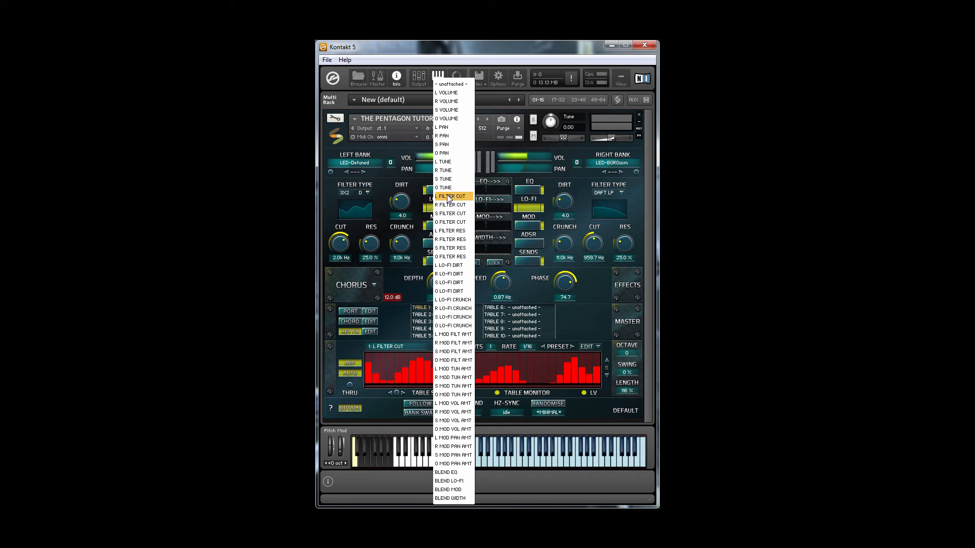
{"action": "left_click", "coordinate": [441, 224]}
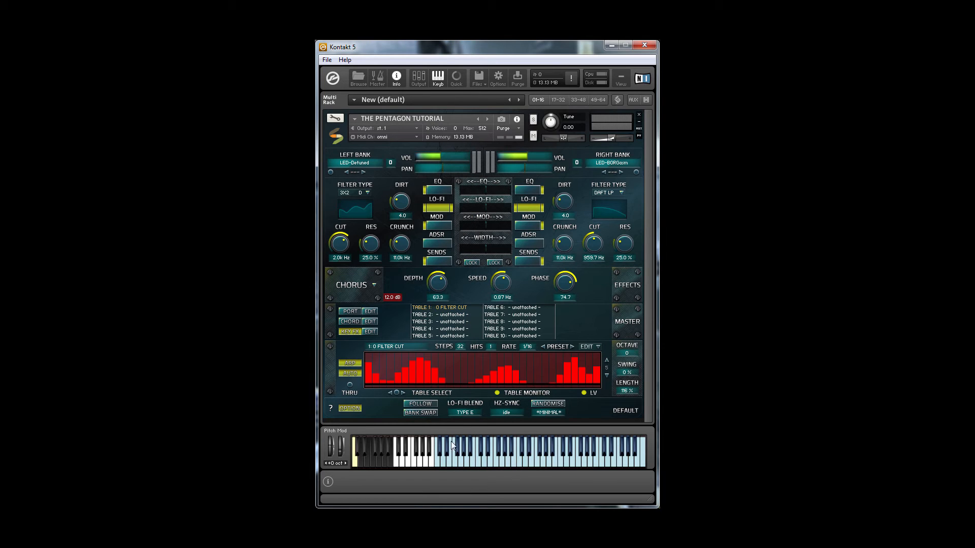
{"action": "left_click", "coordinate": [530, 463]}
Copy the first peak of table 1's pattern and paste it over the middle steps.
{"action": "left_click", "coordinate": [593, 347]}
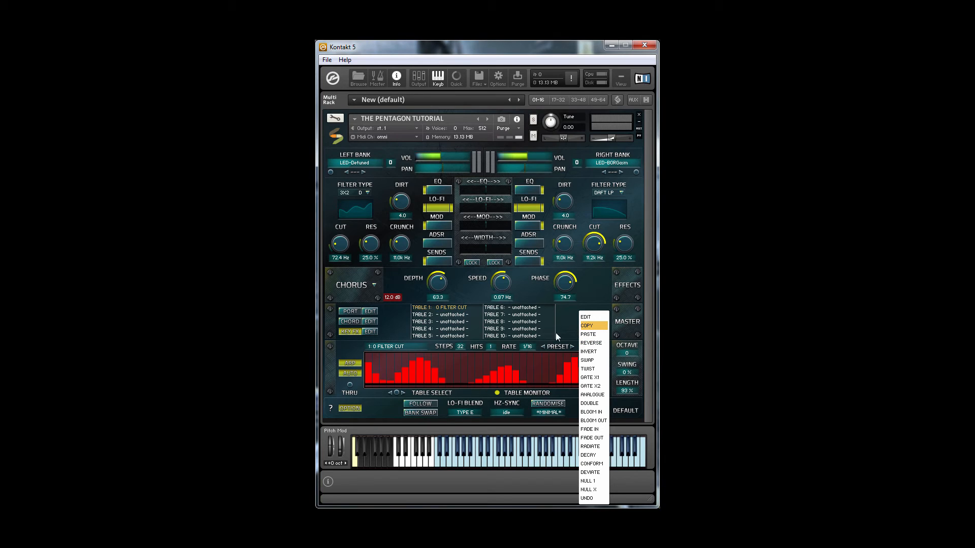
{"action": "left_click", "coordinate": [429, 391]}
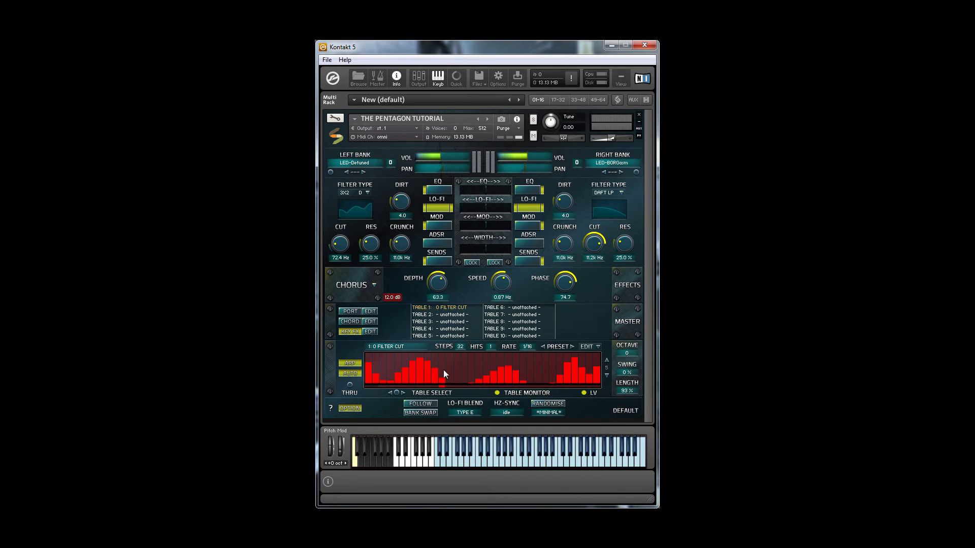
{"action": "left_click", "coordinate": [593, 351]}
{"action": "left_click", "coordinate": [579, 325]}
{"action": "left_click", "coordinate": [584, 349]}
{"action": "left_click", "coordinate": [595, 335]}
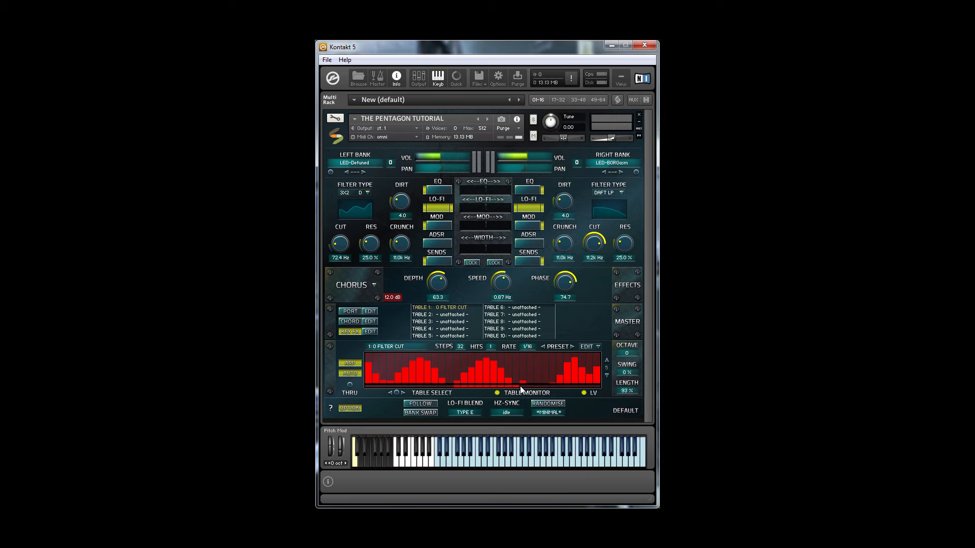
Draw a rising ramp across table 1 and apply Reverse and Invert to it.
{"action": "left_click_drag", "start_coordinate": [578, 366], "coordinate": [340, 276]}
{"action": "left_click", "coordinate": [590, 347]}
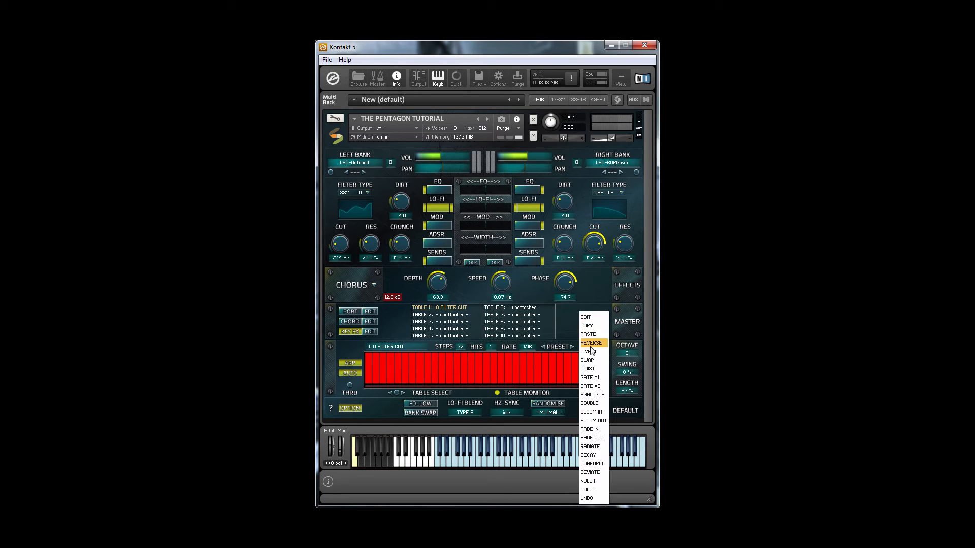
{"action": "left_click", "coordinate": [560, 361]}
{"action": "left_click_drag", "start_coordinate": [367, 380], "coordinate": [607, 353]}
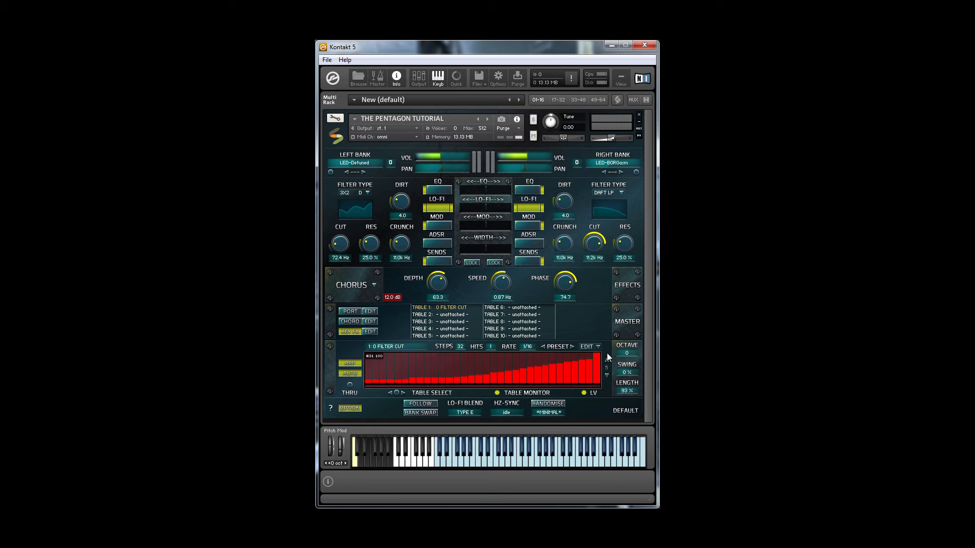
{"action": "left_click", "coordinate": [597, 347]}
{"action": "left_click", "coordinate": [594, 345]}
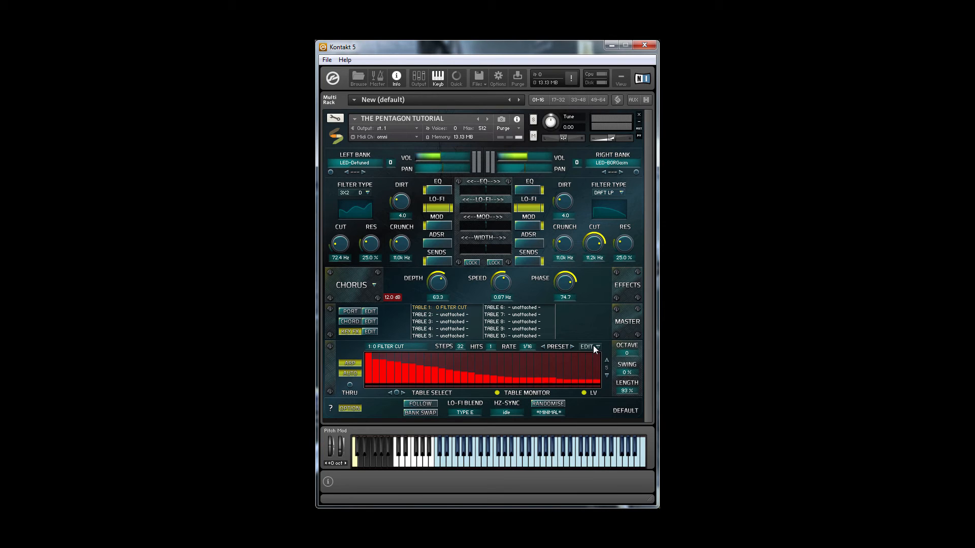
{"action": "left_click", "coordinate": [594, 346]}
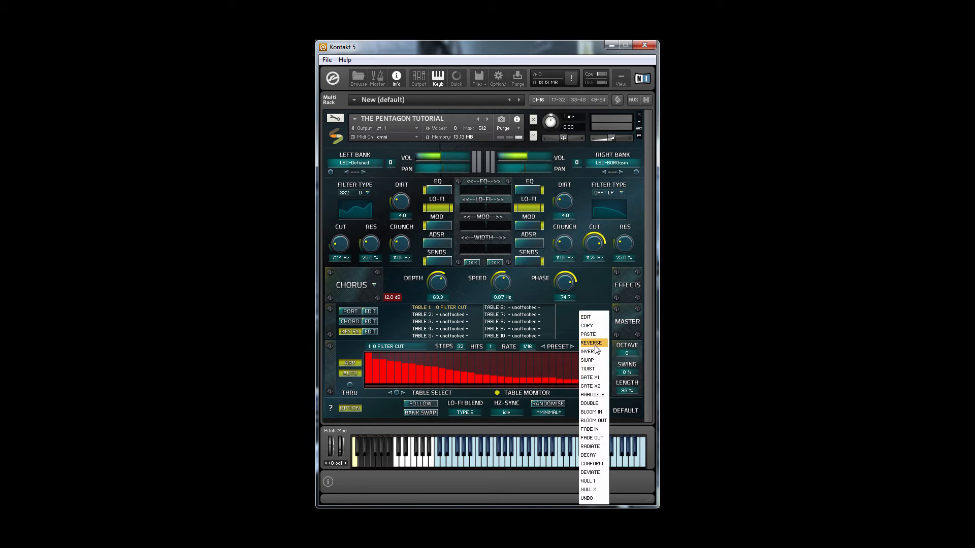
{"action": "left_click", "coordinate": [589, 351]}
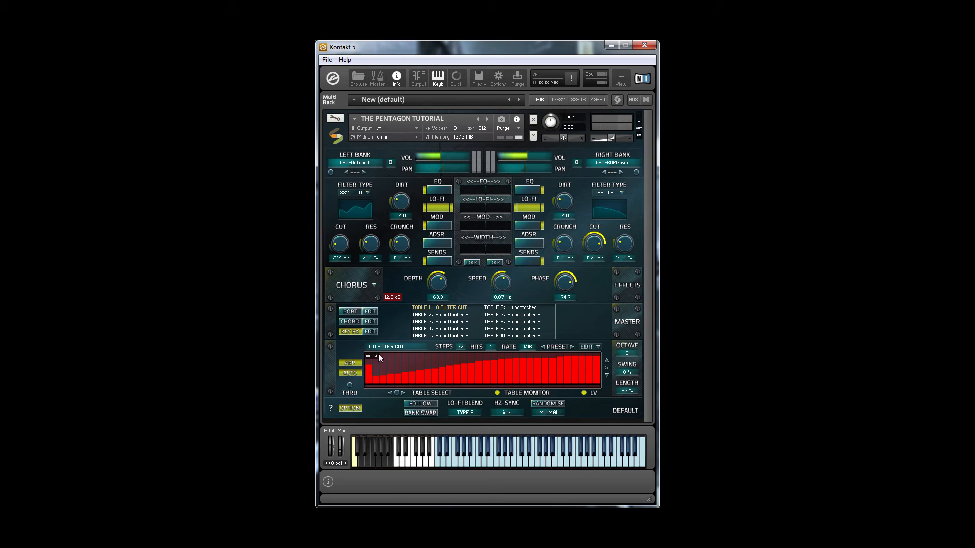
Draw an uneven pattern across table 1 and apply Swap twice.
{"action": "left_click_drag", "start_coordinate": [420, 375], "coordinate": [517, 361]}
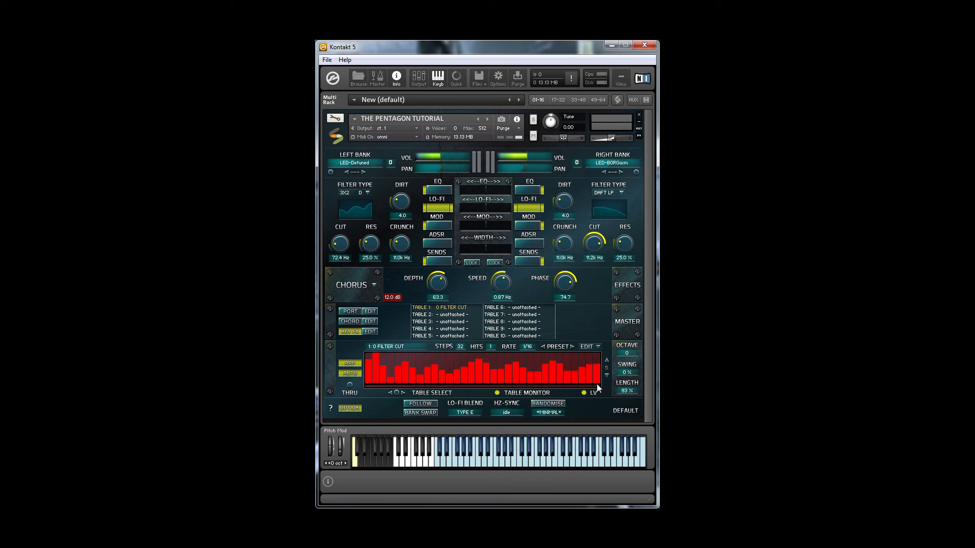
{"action": "left_click", "coordinate": [593, 347]}
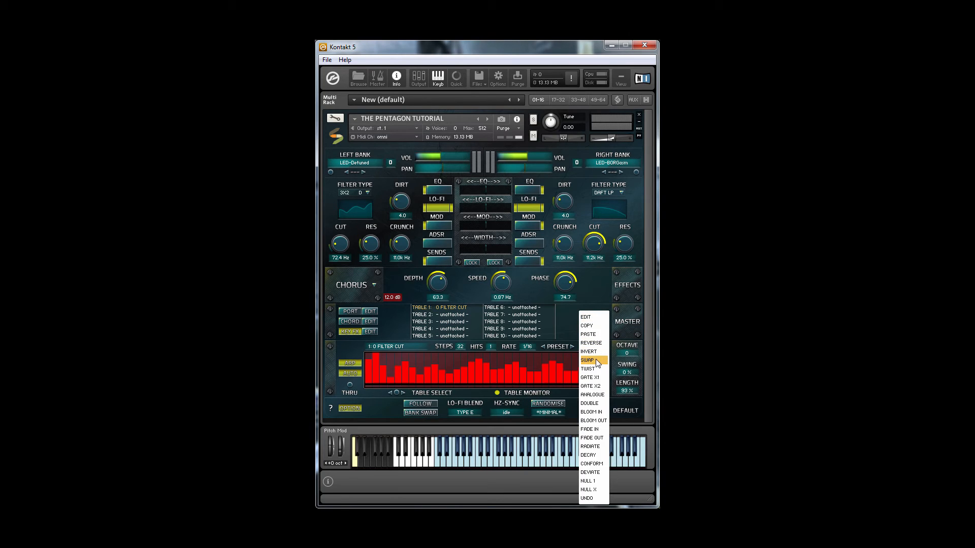
{"action": "left_click", "coordinate": [595, 360]}
{"action": "left_click", "coordinate": [590, 346]}
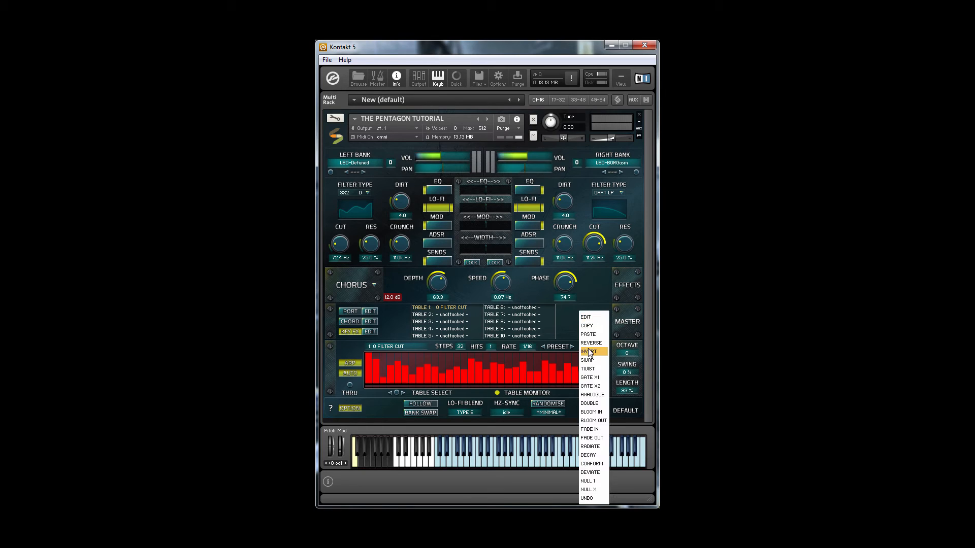
{"action": "left_click", "coordinate": [595, 360]}
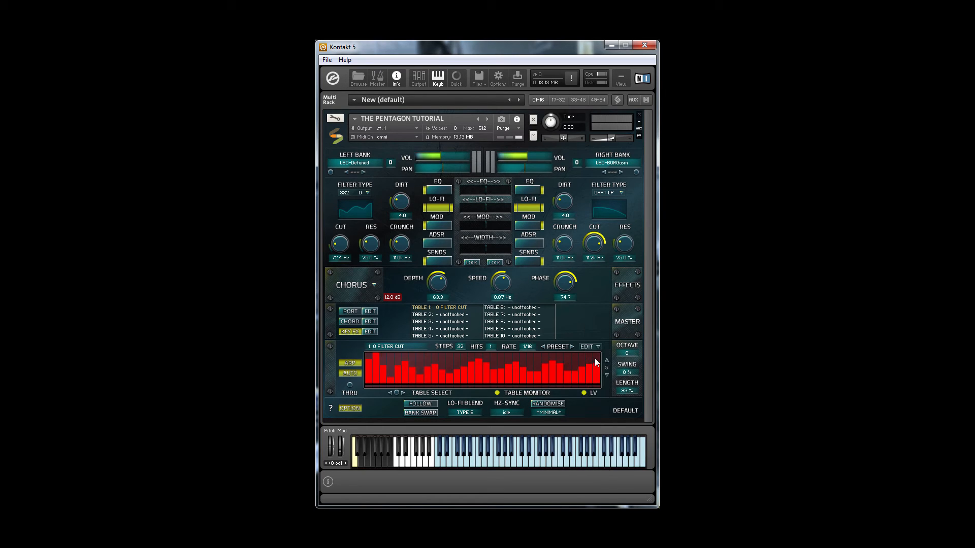
Apply Twist to table 1, redraw it as a falling ramp and apply Twist again.
{"action": "left_click", "coordinate": [595, 349]}
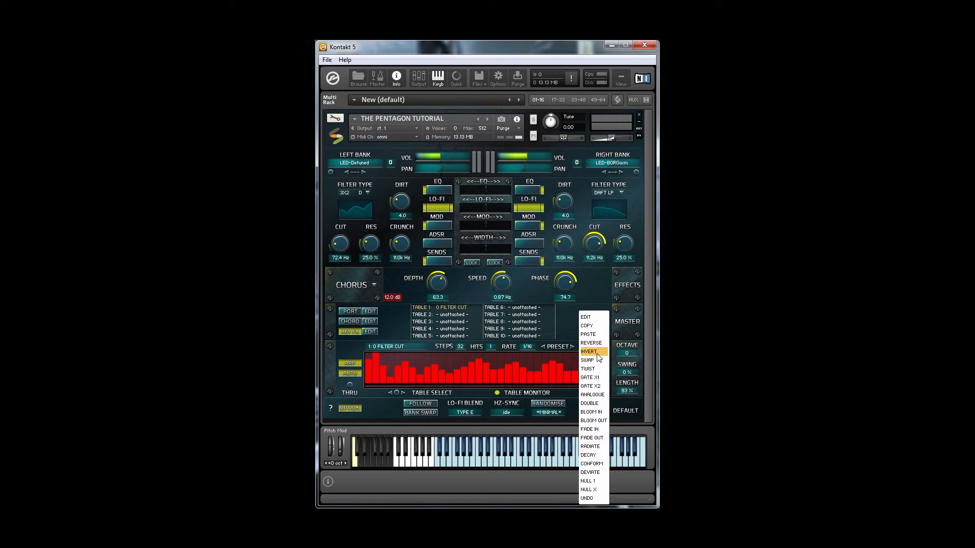
{"action": "left_click", "coordinate": [597, 369]}
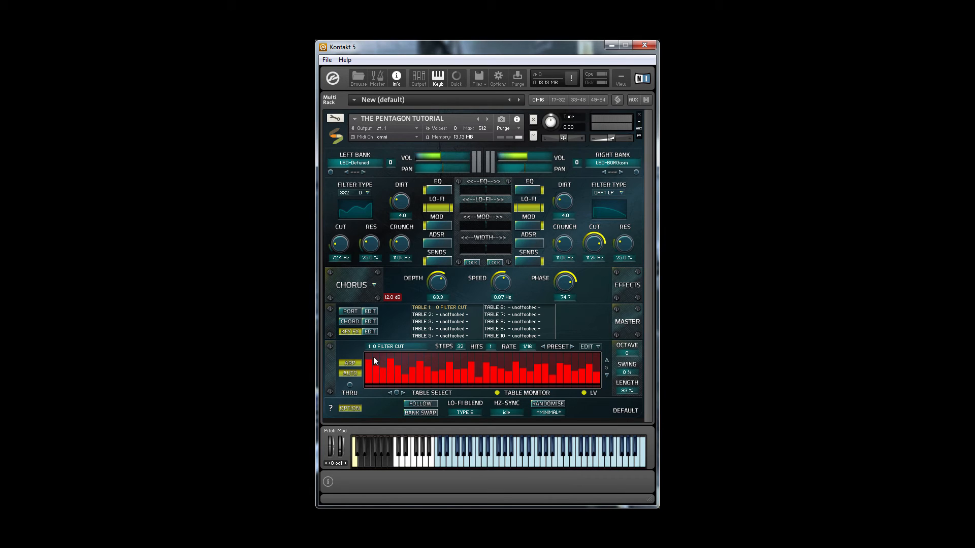
{"action": "left_click_drag", "start_coordinate": [366, 355], "coordinate": [609, 387]}
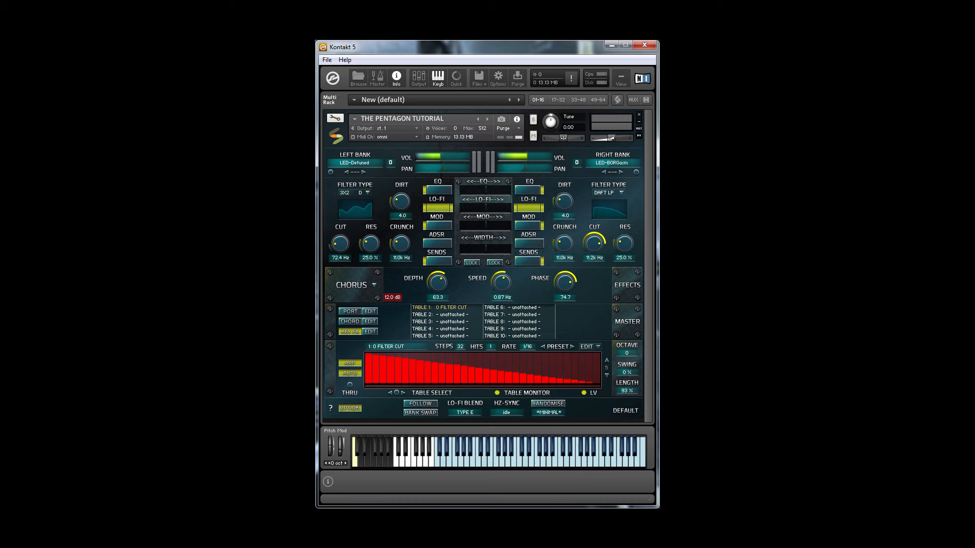
{"action": "left_click", "coordinate": [596, 349]}
{"action": "left_click", "coordinate": [596, 369]}
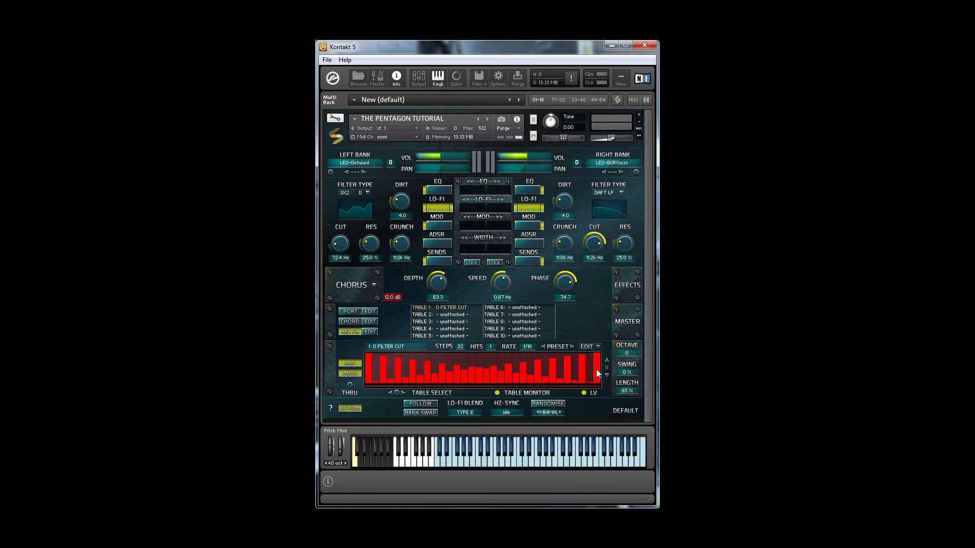
Apply Gate X1 to table 1, redraw it as a gently rising level and apply Gate X1 again.
{"action": "left_click", "coordinate": [595, 347]}
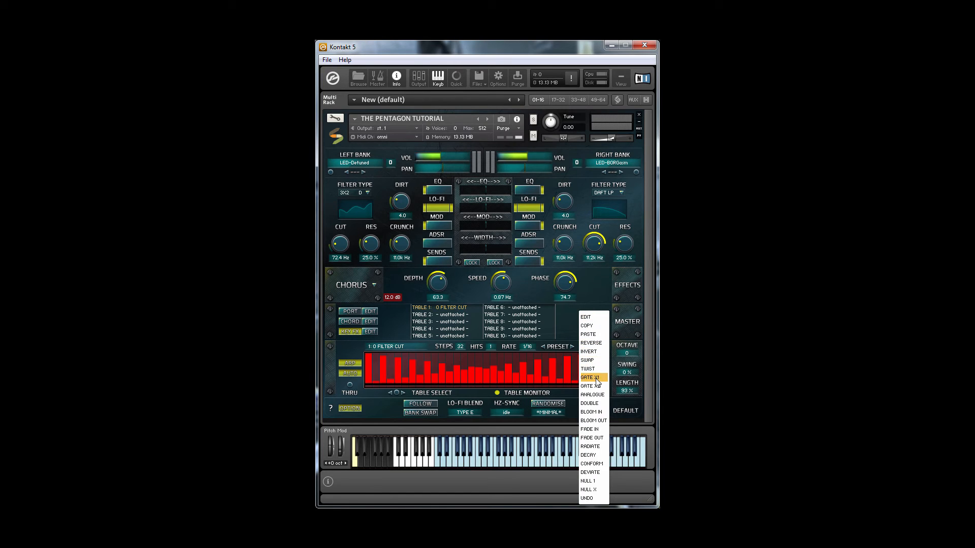
{"action": "left_click", "coordinate": [593, 378]}
{"action": "left_click_drag", "start_coordinate": [367, 366], "coordinate": [601, 364]}
{"action": "left_click", "coordinate": [593, 349]}
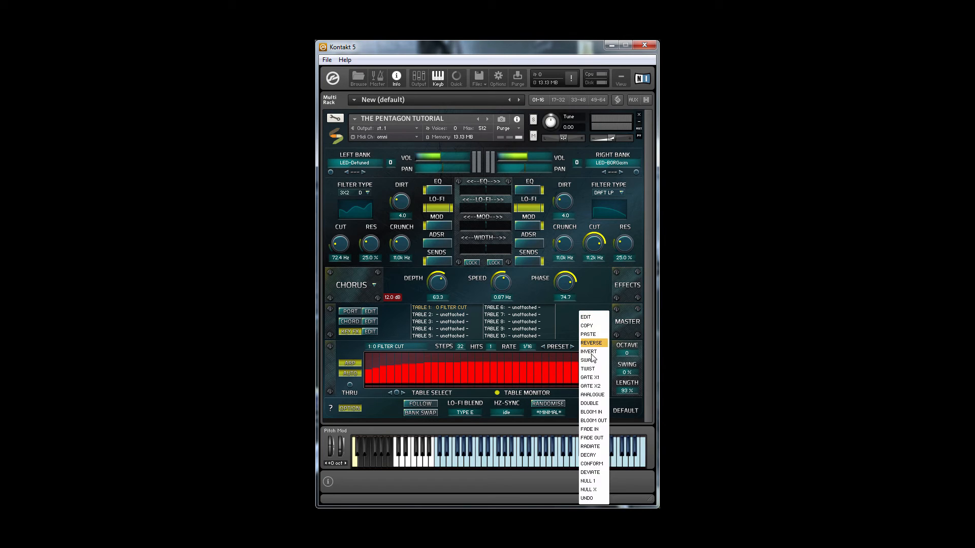
{"action": "left_click", "coordinate": [590, 378]}
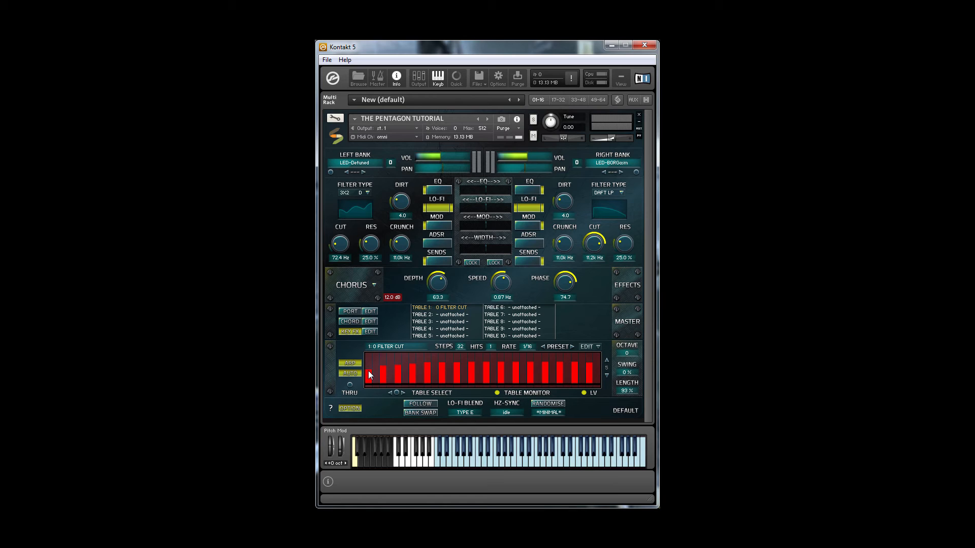
Fill table 1's gated steps back in with a nearly even level and apply Gate X2.
{"action": "mouse_move", "coordinate": [369, 374]}
{"action": "left_mouse_down"}
{"action": "mouse_move", "coordinate": [385, 365]}
{"action": "mouse_move", "coordinate": [519, 368]}
{"action": "left_mouse_up"}
{"action": "left_click", "coordinate": [597, 347]}
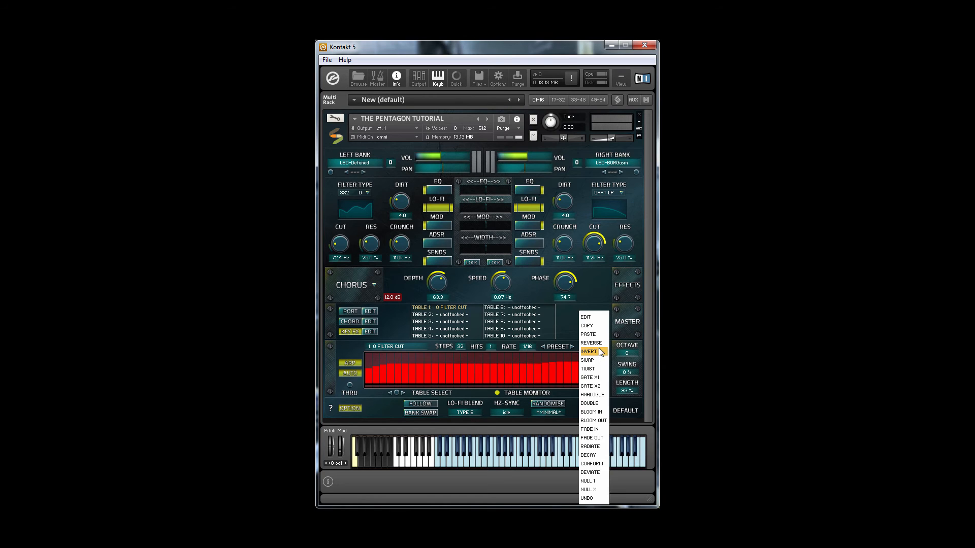
{"action": "left_click", "coordinate": [598, 386]}
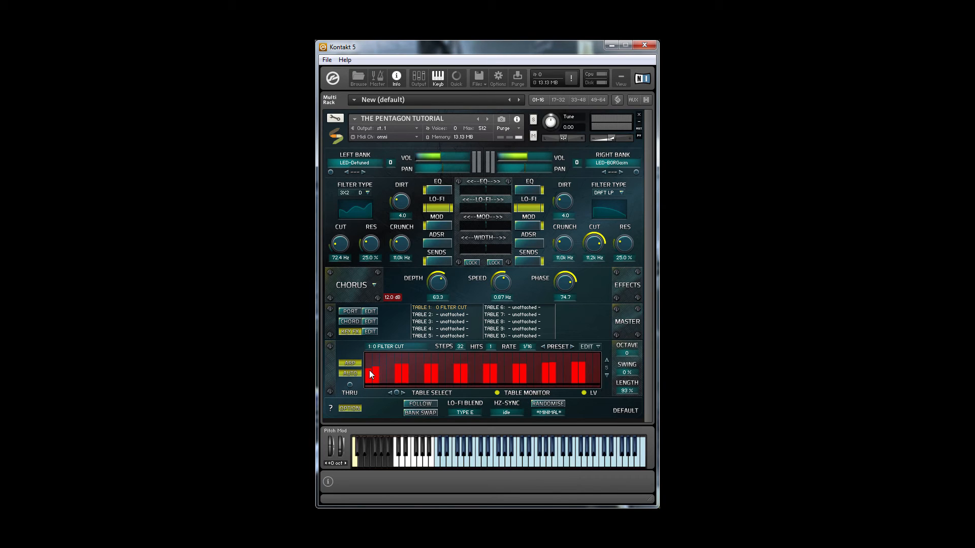
Redraw table 1 as a nearly even level and apply Analogue three times to vary its steps.
{"action": "left_click_drag", "start_coordinate": [370, 375], "coordinate": [542, 367]}
{"action": "left_click", "coordinate": [598, 347]}
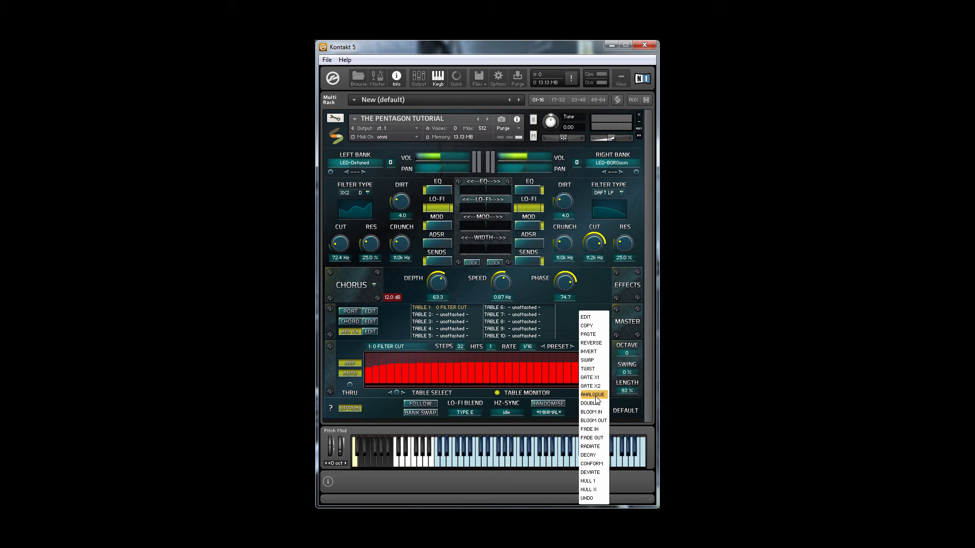
{"action": "left_click", "coordinate": [596, 396]}
{"action": "left_click", "coordinate": [598, 347]}
{"action": "left_click", "coordinate": [597, 397]}
{"action": "left_click", "coordinate": [589, 349]}
{"action": "left_click", "coordinate": [599, 395]}
{"action": "left_click", "coordinate": [593, 350]}
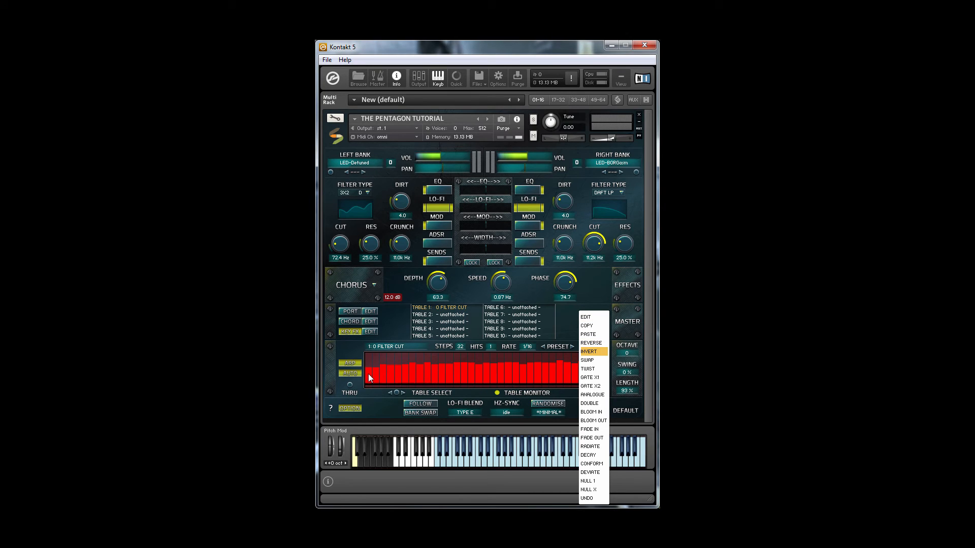
Draw an uneven pattern across table 1 and apply Double.
{"action": "mouse_move", "coordinate": [368, 359]}
{"action": "left_mouse_down"}
{"action": "mouse_move", "coordinate": [391, 381]}
{"action": "mouse_move", "coordinate": [542, 367]}
{"action": "left_mouse_up"}
{"action": "left_click", "coordinate": [594, 346]}
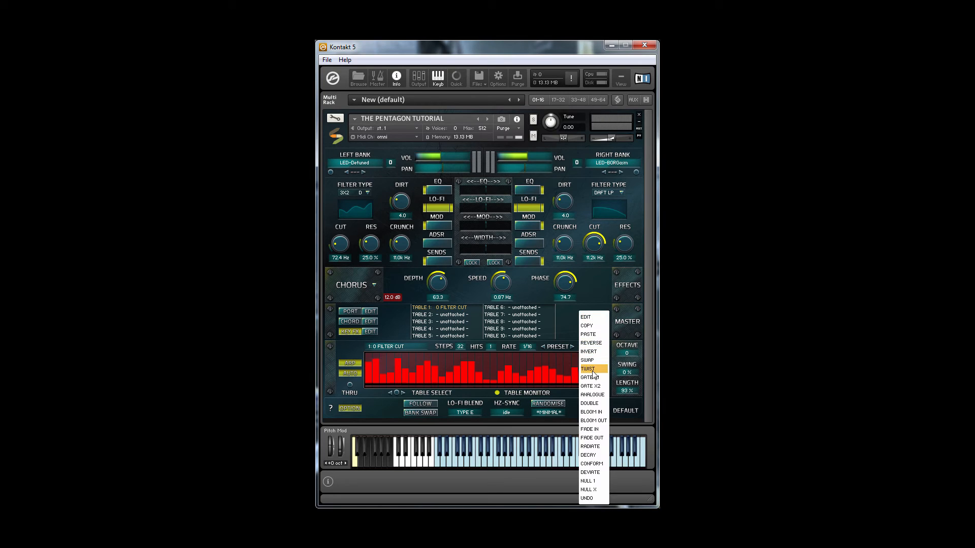
{"action": "left_click", "coordinate": [589, 402]}
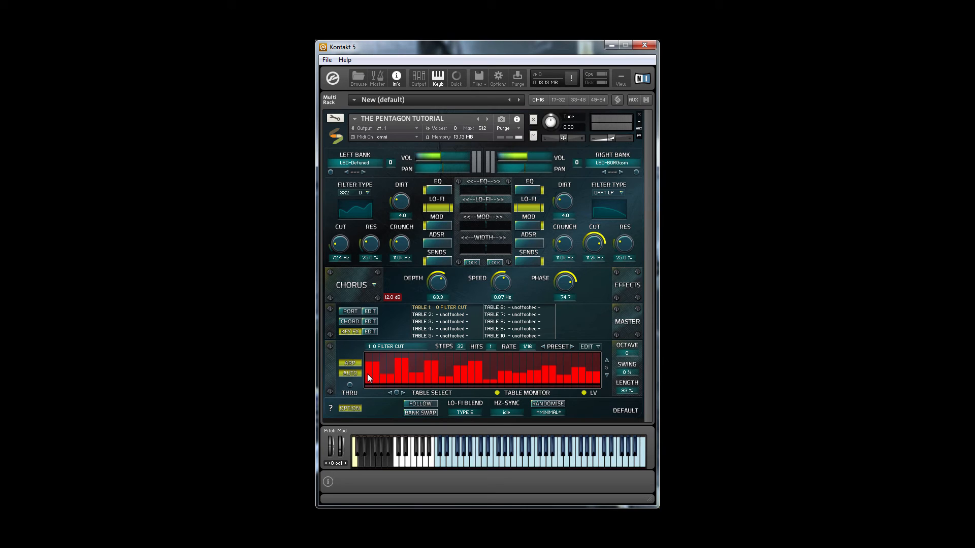
Draw an even level across table 1 and apply Bloom In, and redraw it level and apply Bloom Out.
{"action": "left_click_drag", "start_coordinate": [462, 367], "coordinate": [604, 366]}
{"action": "left_click", "coordinate": [596, 347]}
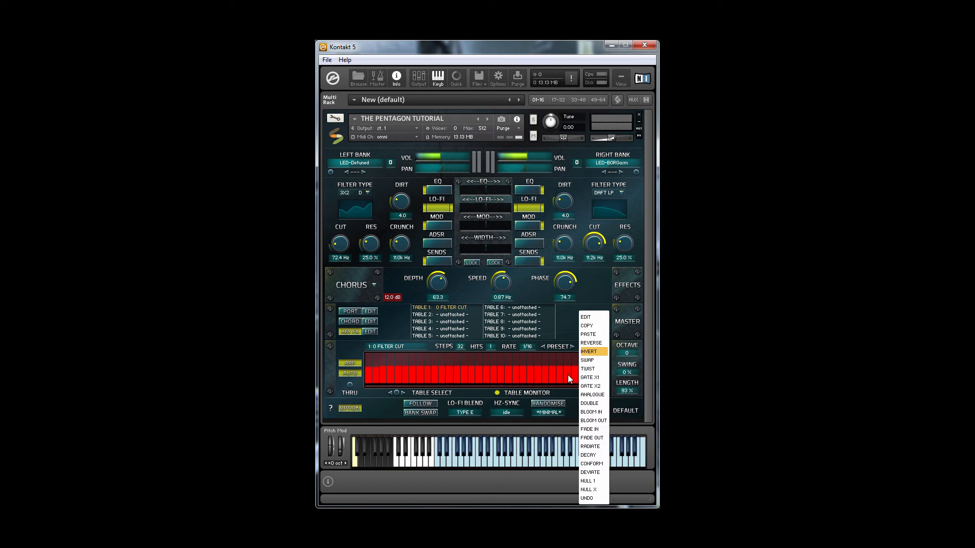
{"action": "left_click", "coordinate": [592, 412]}
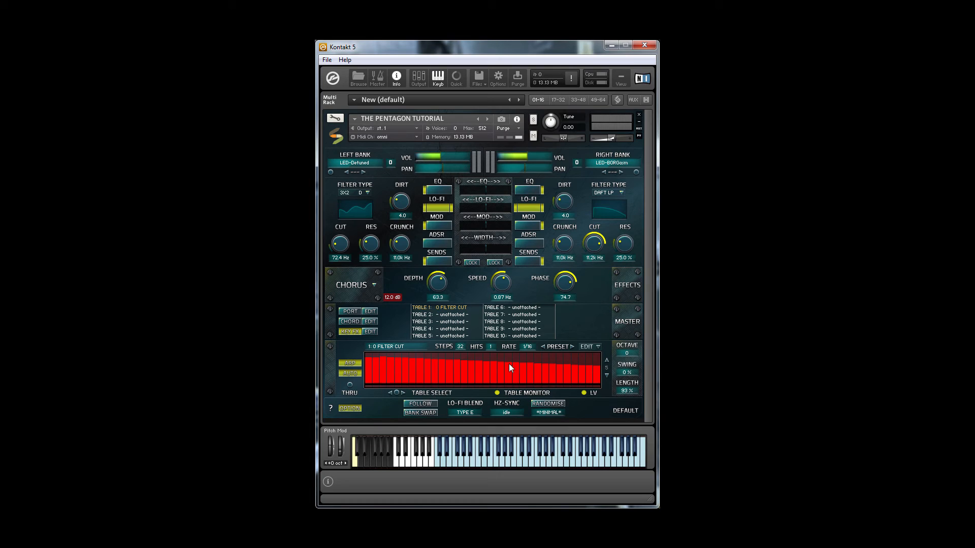
{"action": "left_click_drag", "start_coordinate": [424, 370], "coordinate": [599, 369]}
{"action": "left_click", "coordinate": [596, 346]}
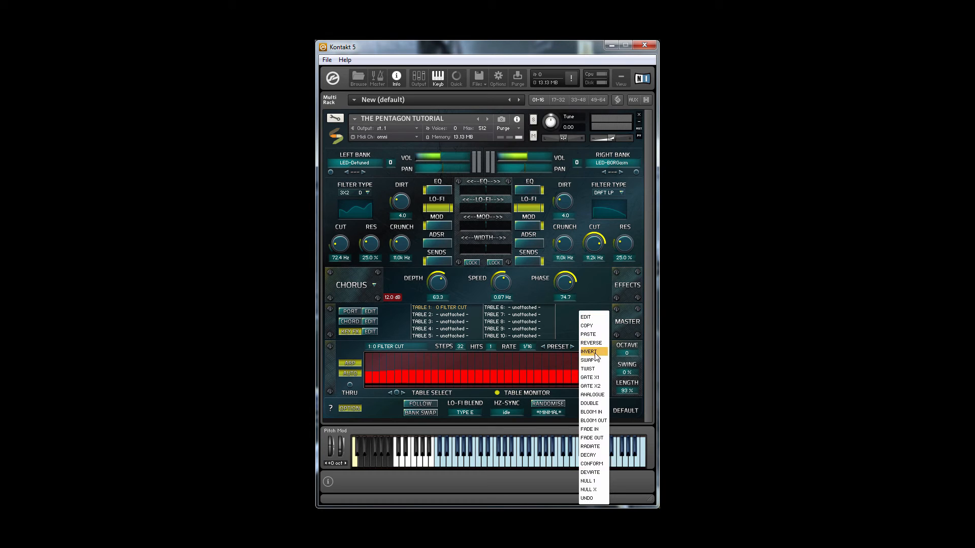
{"action": "left_click", "coordinate": [594, 421]}
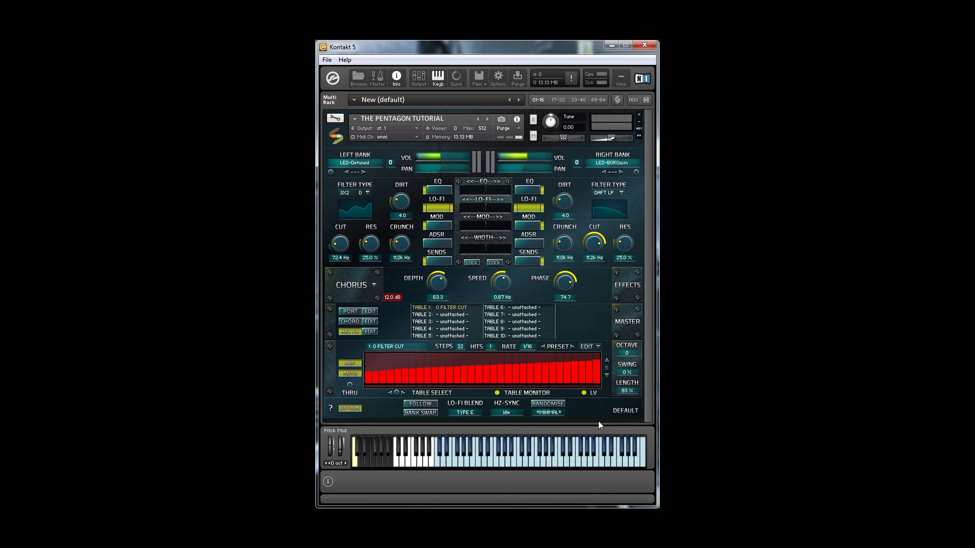
Redraw table 1 as an even level and apply Fade In, and level it again and apply Fade Out.
{"action": "left_click_drag", "start_coordinate": [370, 367], "coordinate": [533, 369]}
{"action": "left_click", "coordinate": [589, 346]}
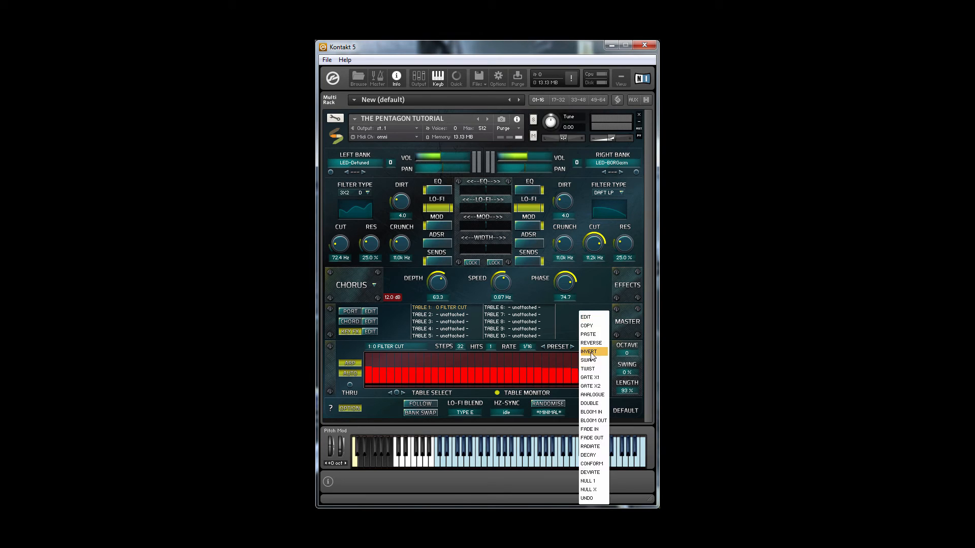
{"action": "left_click", "coordinate": [596, 429]}
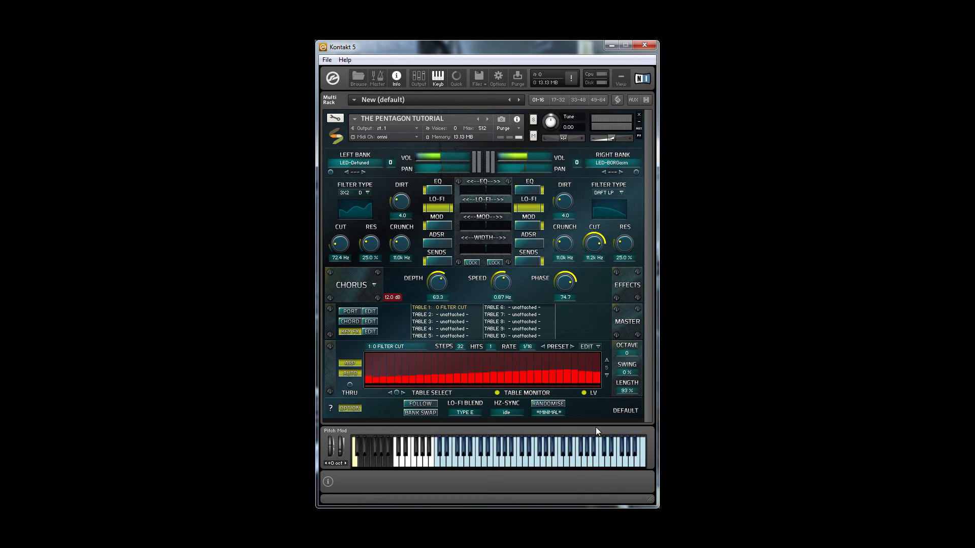
{"action": "left_click_drag", "start_coordinate": [368, 364], "coordinate": [604, 364]}
{"action": "left_click", "coordinate": [589, 347]}
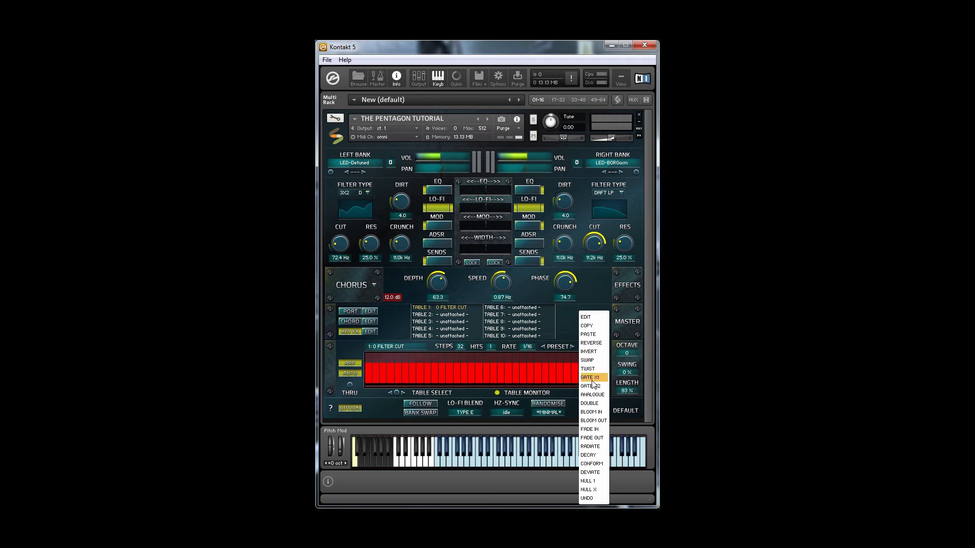
{"action": "left_click", "coordinate": [597, 438]}
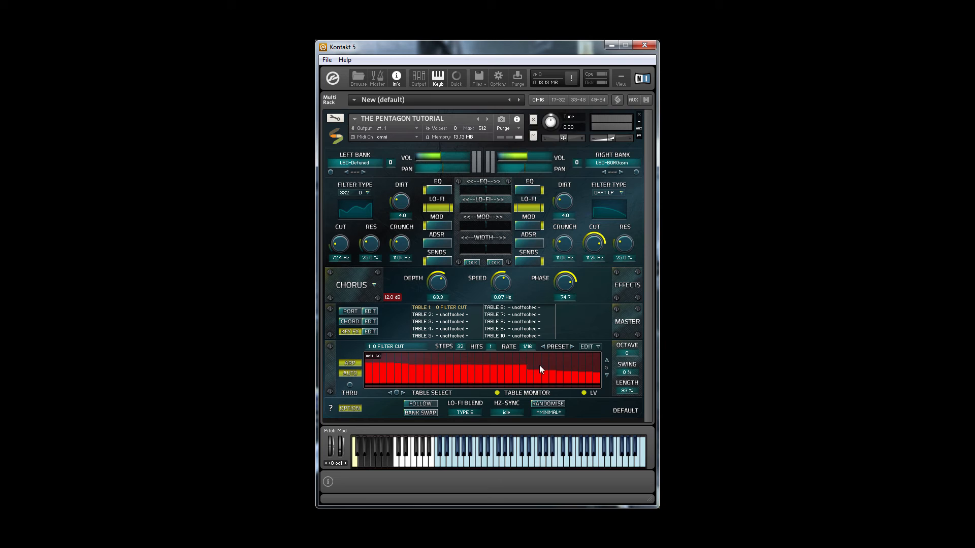
Apply Radiate to a nearly level table 1, and refill its steps to maximum and apply Decay twice.
{"action": "left_click", "coordinate": [590, 347]}
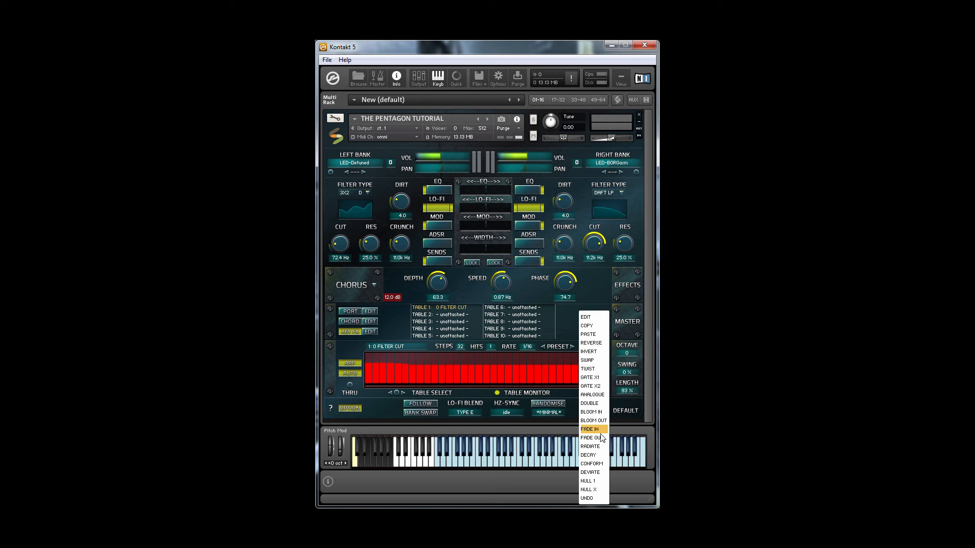
{"action": "left_click", "coordinate": [597, 448]}
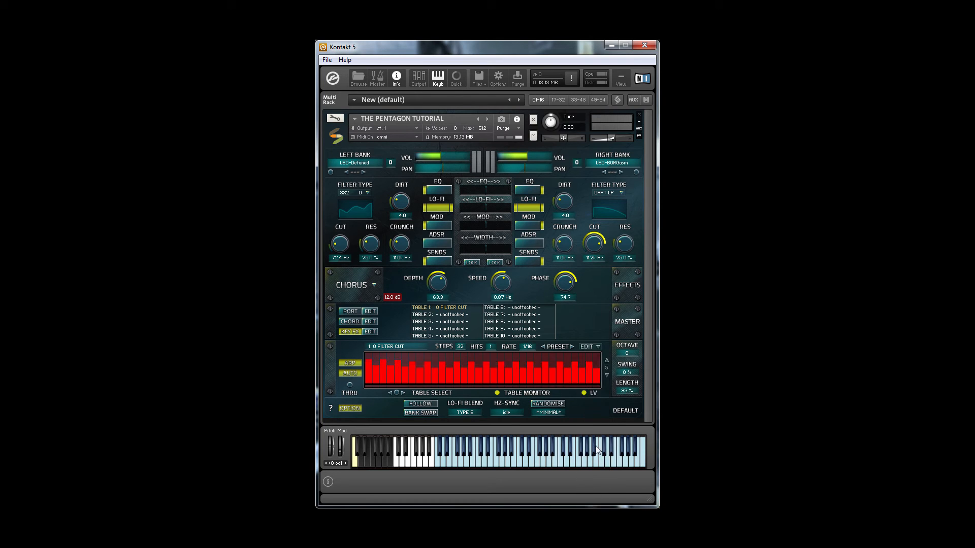
{"action": "left_click_drag", "start_coordinate": [371, 367], "coordinate": [593, 367]}
{"action": "left_click", "coordinate": [595, 348]}
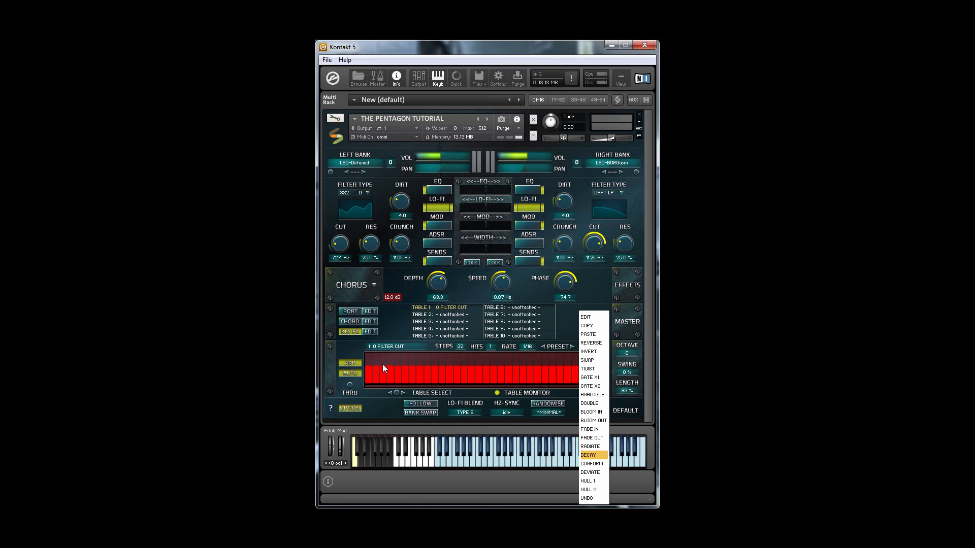
{"action": "left_click", "coordinate": [368, 358]}
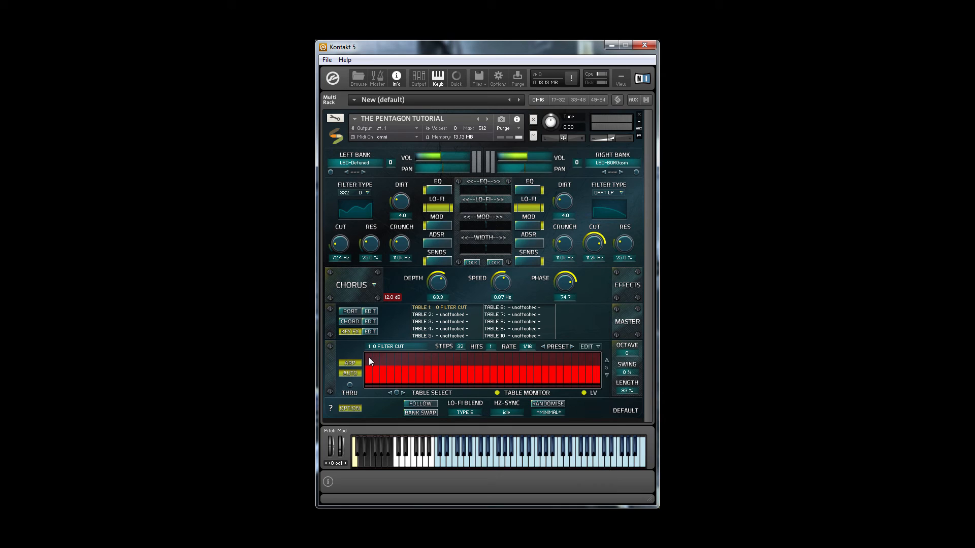
{"action": "left_click", "coordinate": [592, 346]}
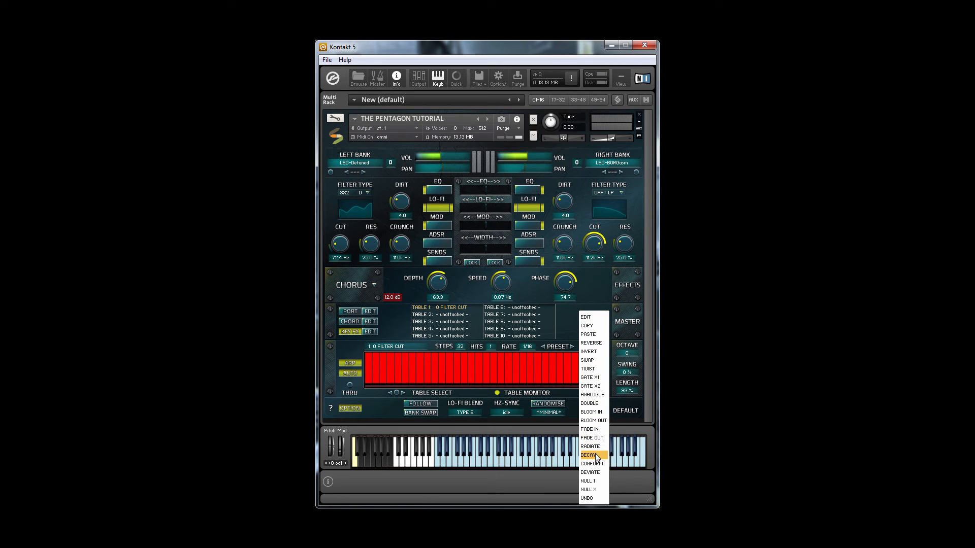
{"action": "left_click", "coordinate": [595, 455]}
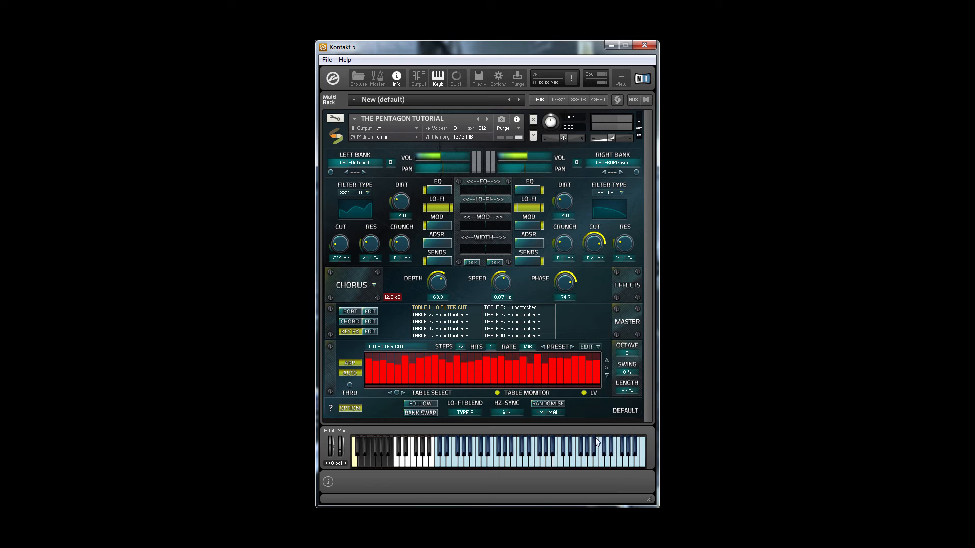
{"action": "left_click", "coordinate": [596, 349]}
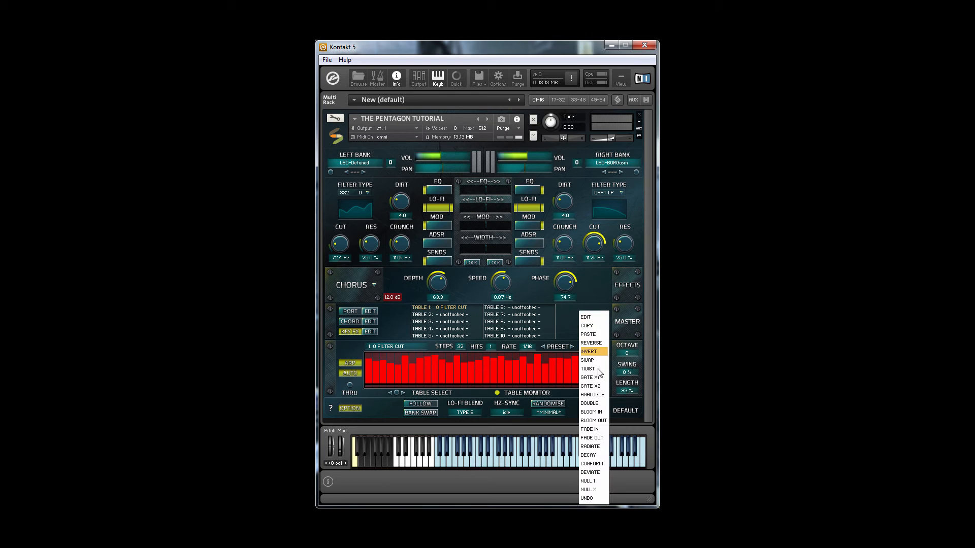
{"action": "left_click", "coordinate": [595, 455]}
Fill table 1's steps to 100 and apply Conform, and redraw the table as a smooth wave and apply Conform again.
{"action": "left_click_drag", "start_coordinate": [370, 354], "coordinate": [623, 334]}
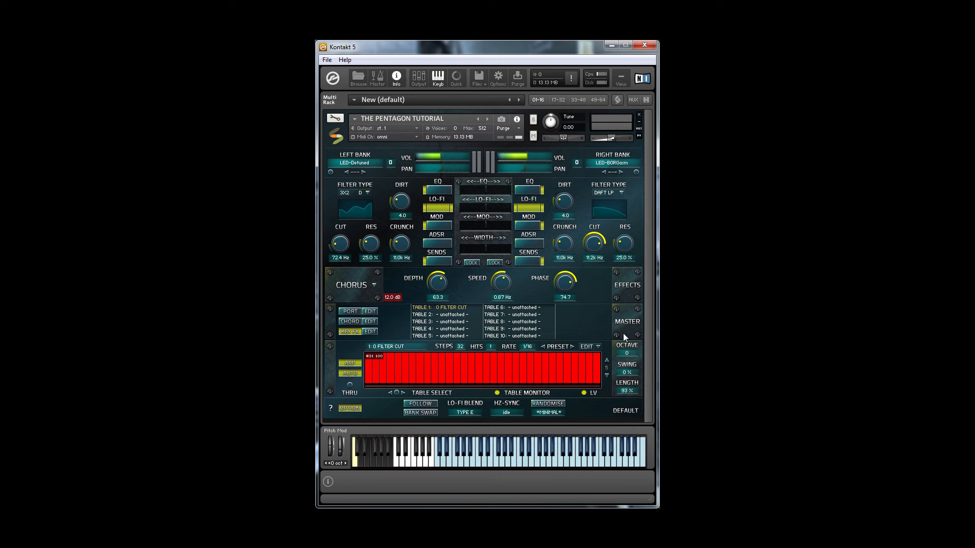
{"action": "left_click", "coordinate": [592, 346]}
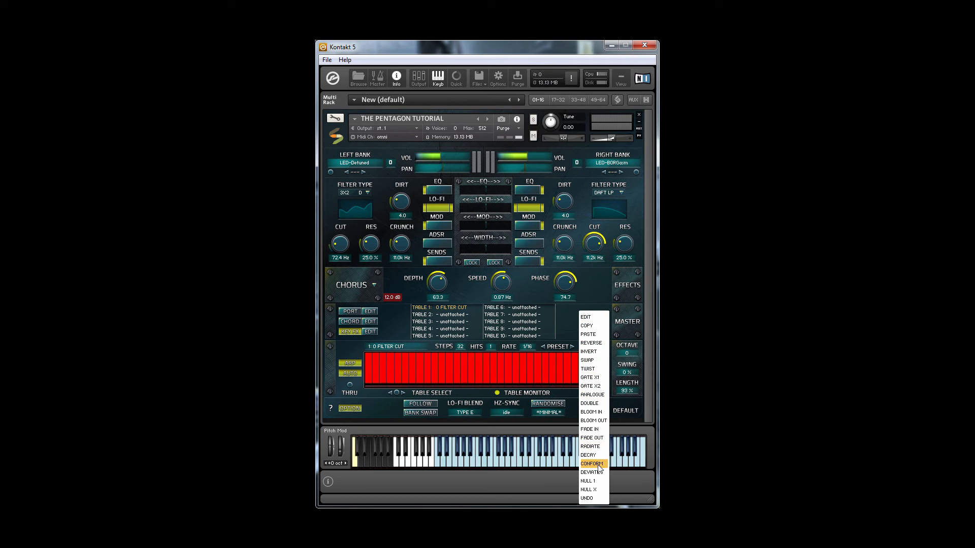
{"action": "left_click", "coordinate": [597, 464]}
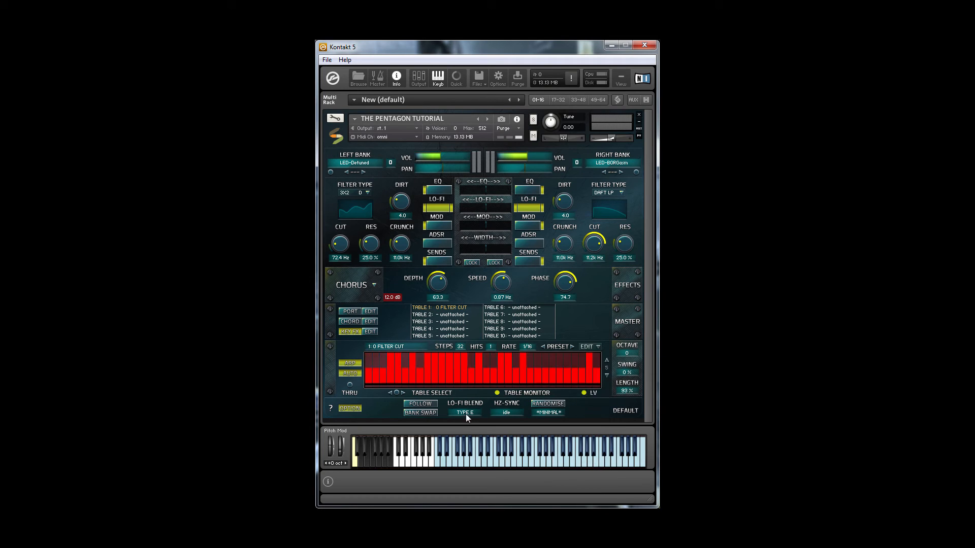
{"action": "left_click_drag", "start_coordinate": [367, 371], "coordinate": [540, 367]}
{"action": "left_click", "coordinate": [603, 364]}
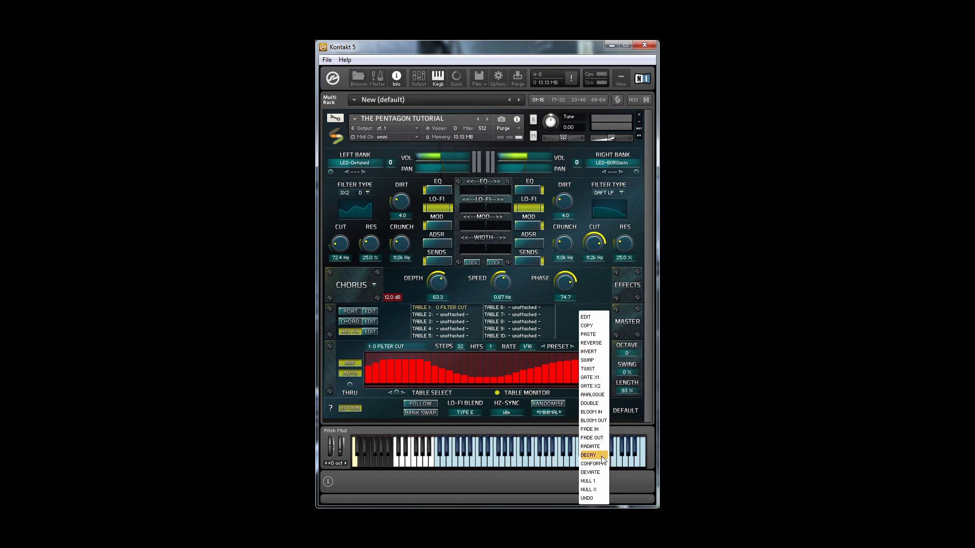
{"action": "left_click", "coordinate": [594, 464]}
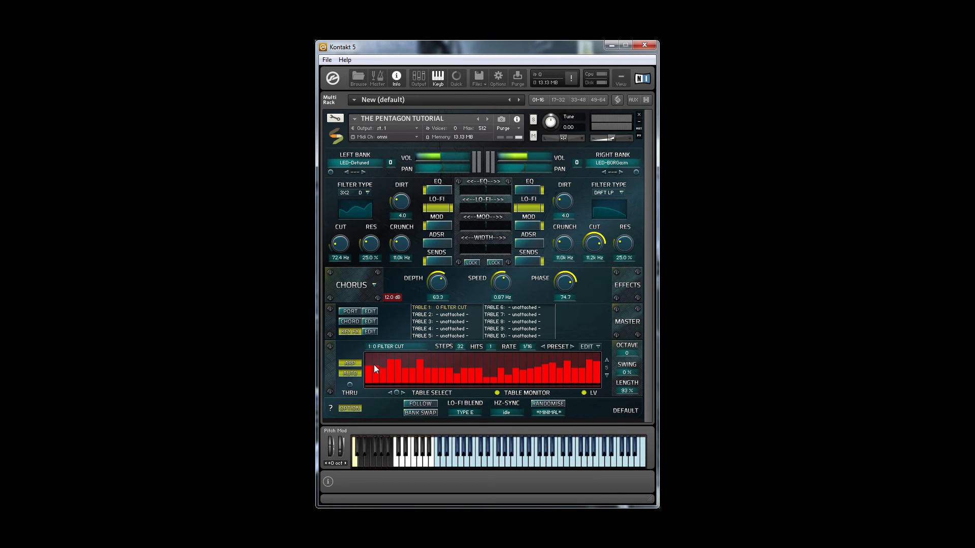
Redraw table 1 as a nearly even, slightly rising level and apply Deviate twice.
{"action": "left_click_drag", "start_coordinate": [365, 365], "coordinate": [587, 362]}
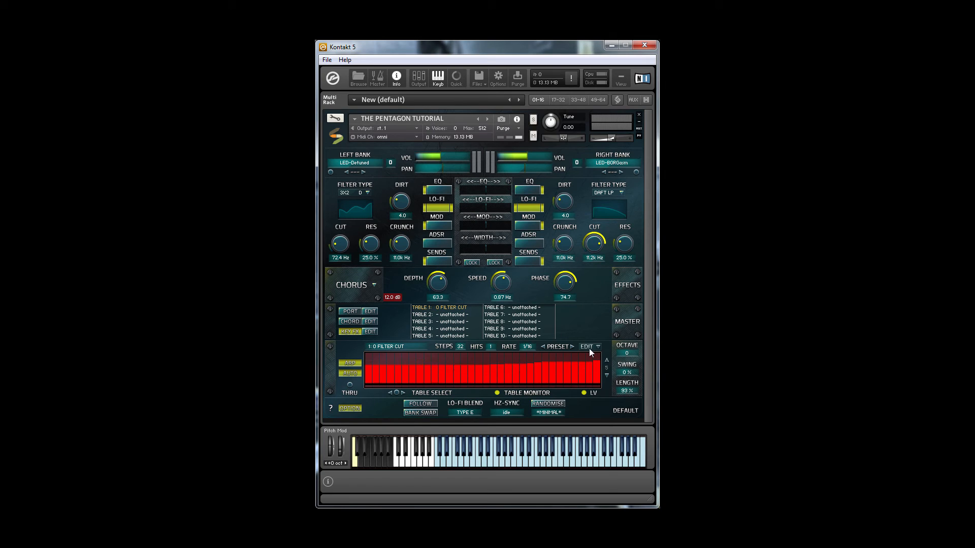
{"action": "left_click", "coordinate": [590, 349]}
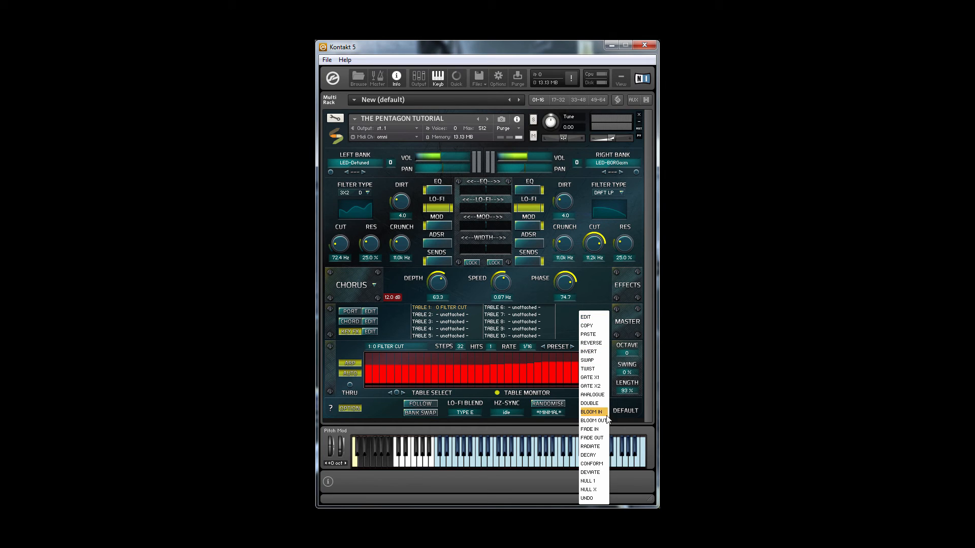
{"action": "left_click", "coordinate": [590, 473]}
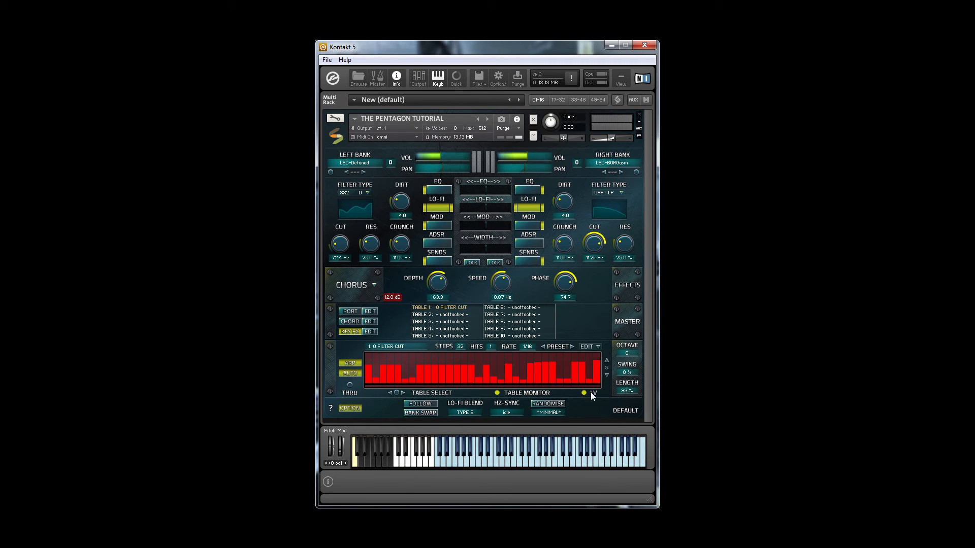
{"action": "left_click", "coordinate": [593, 347]}
{"action": "left_click", "coordinate": [593, 472]}
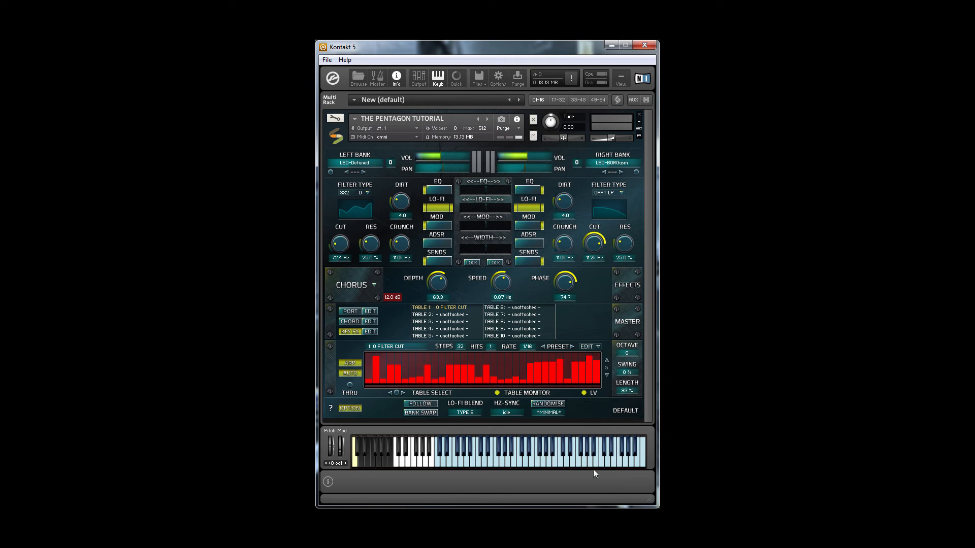
Clear table 1 with Null 1 and apply Null X.
{"action": "left_click", "coordinate": [592, 347]}
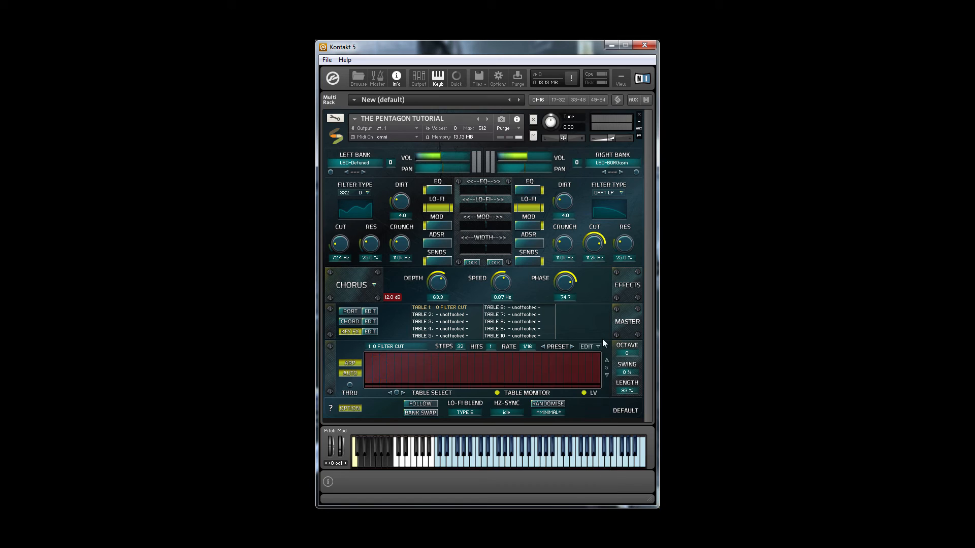
{"action": "left_click", "coordinate": [596, 347]}
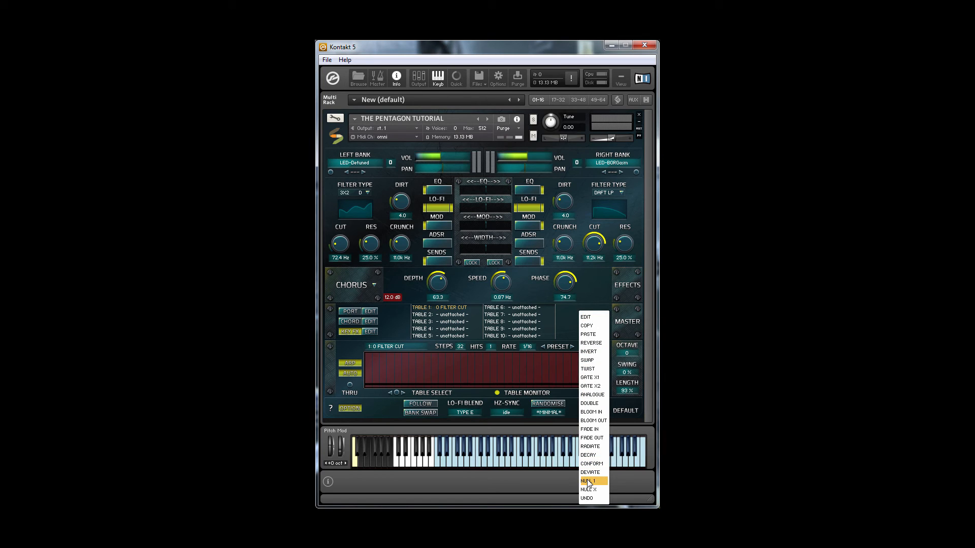
{"action": "left_click", "coordinate": [587, 482]}
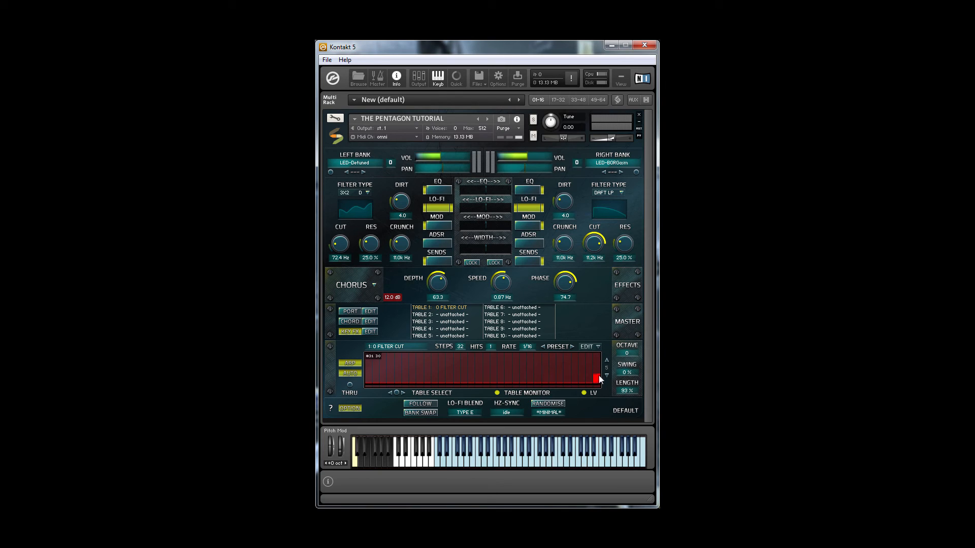
{"action": "left_click", "coordinate": [590, 346]}
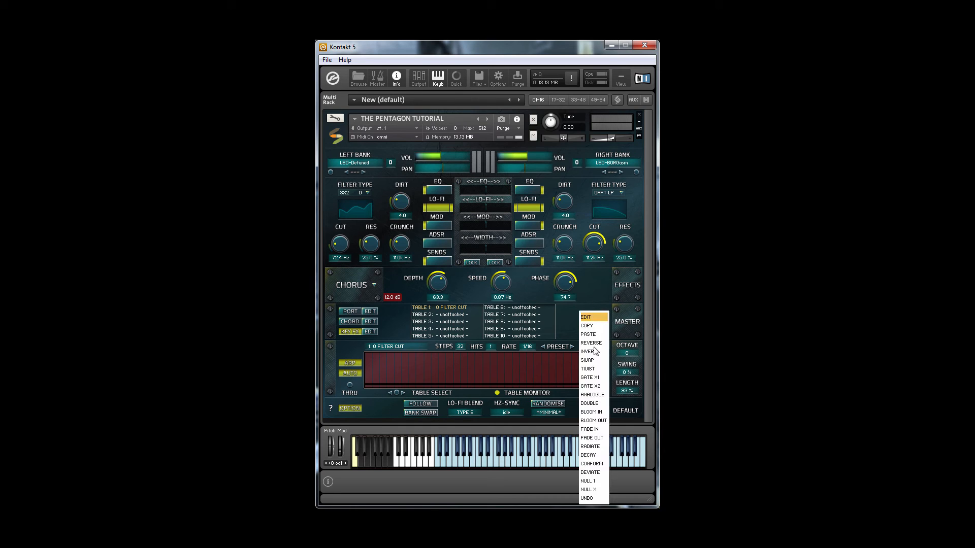
{"action": "left_click", "coordinate": [598, 489]}
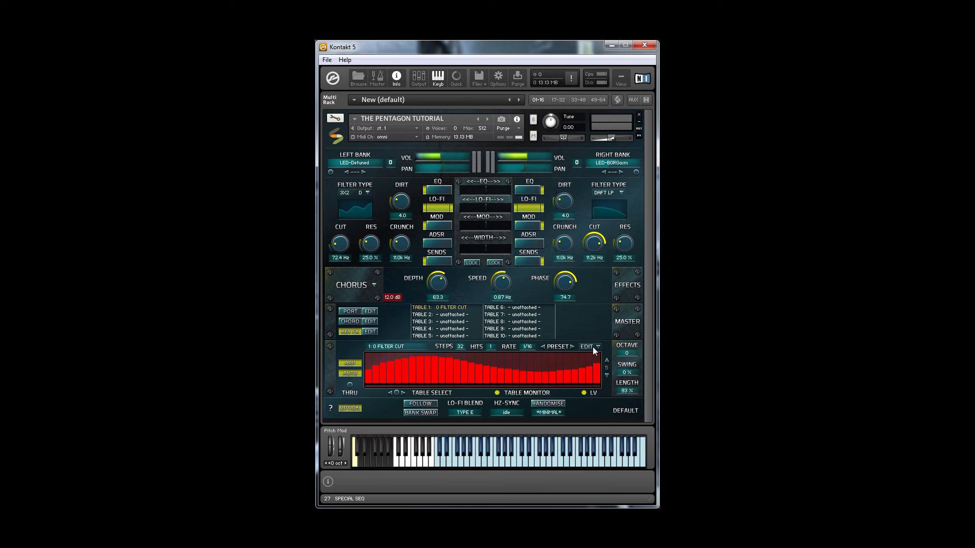
Apply Gate X1 to table 1's wave pattern and undo the gating.
{"action": "left_click", "coordinate": [593, 347]}
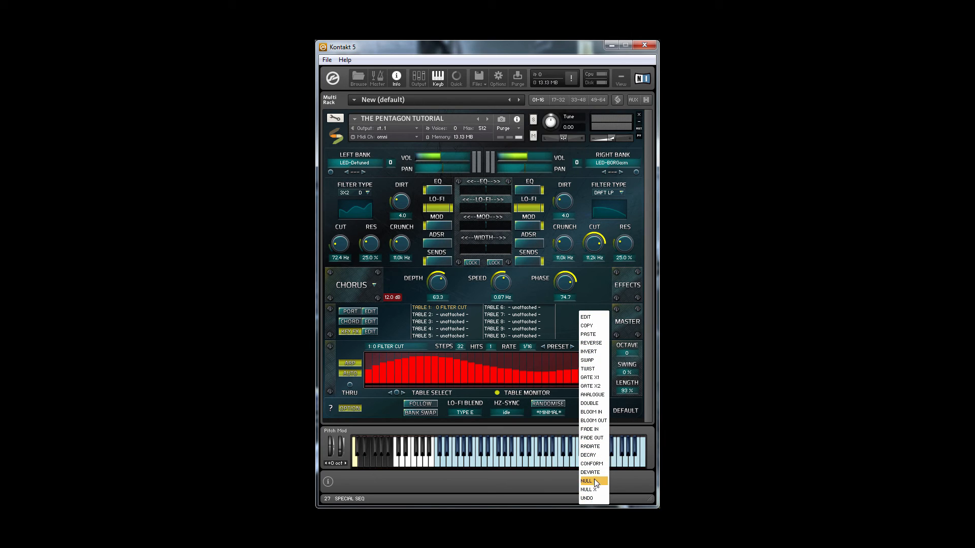
{"action": "left_click", "coordinate": [591, 378]}
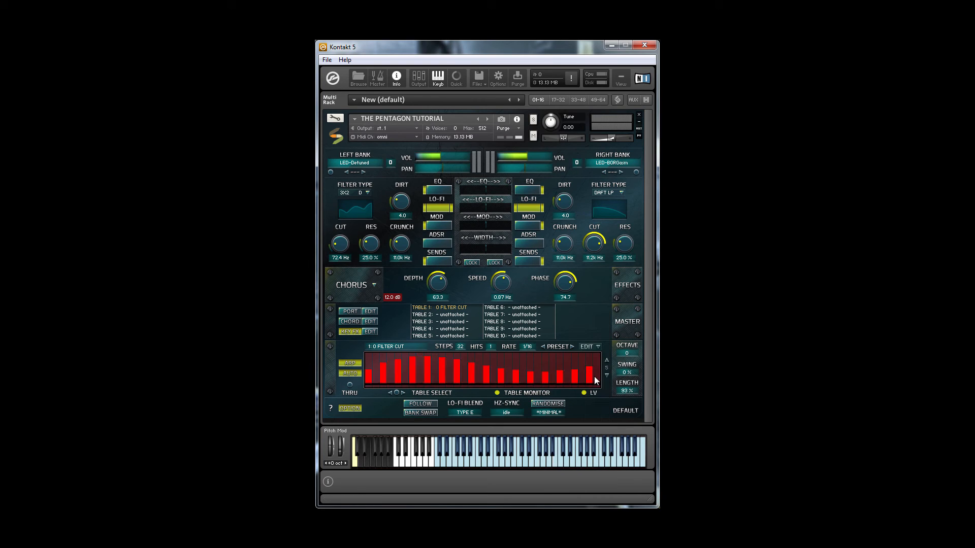
{"action": "left_click", "coordinate": [597, 348]}
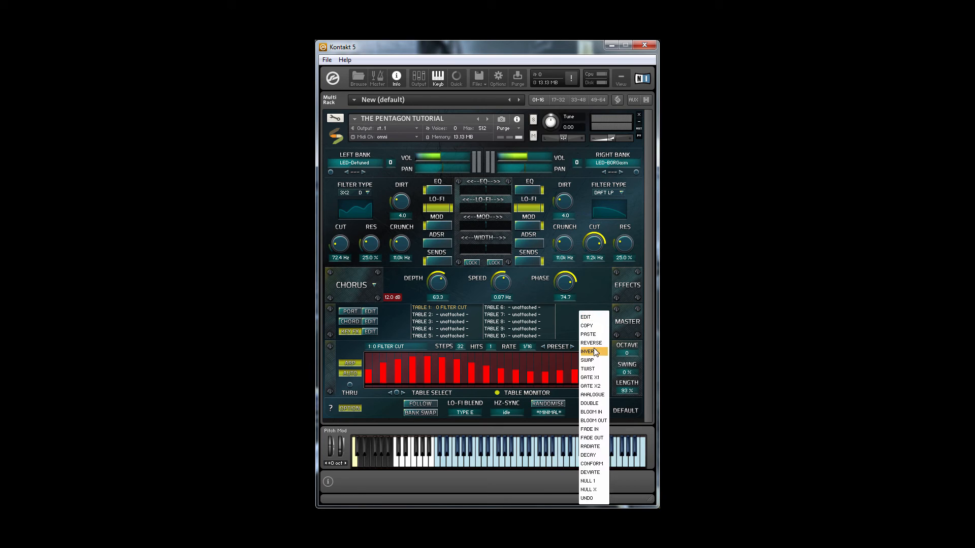
{"action": "left_click", "coordinate": [589, 498]}
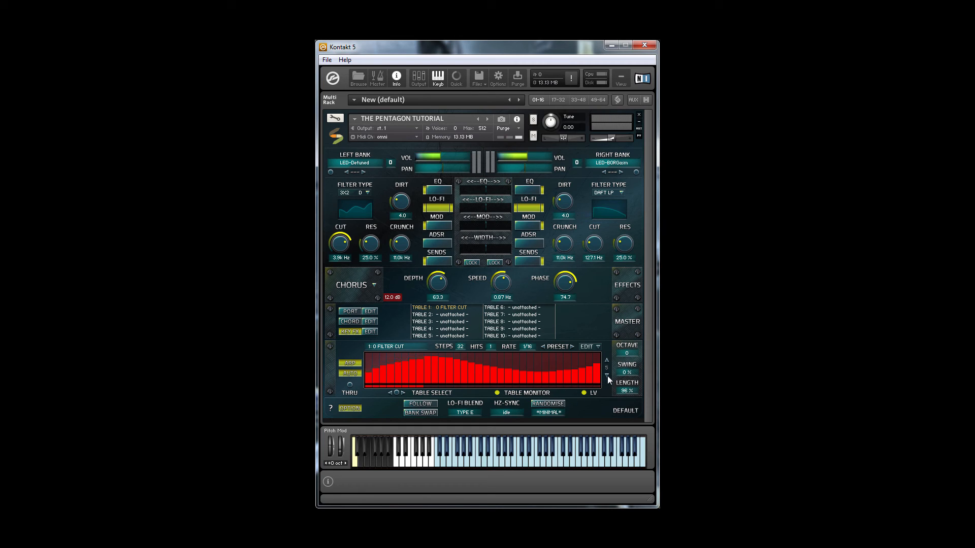
Apply Reverse and Gate X2 to the first eight steps of table 1.
{"action": "left_click", "coordinate": [592, 346]}
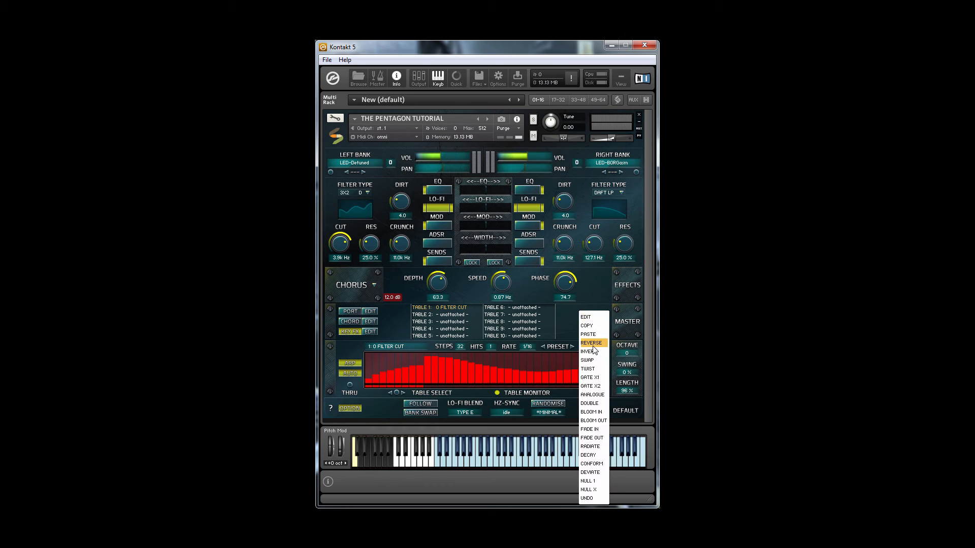
{"action": "left_click", "coordinate": [596, 347]}
{"action": "left_click", "coordinate": [595, 347]}
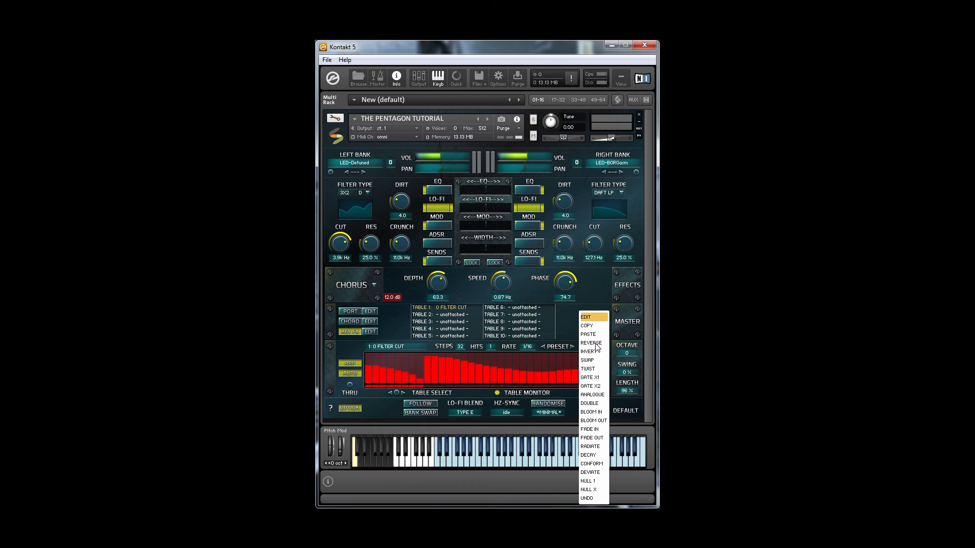
{"action": "left_click", "coordinate": [598, 385]}
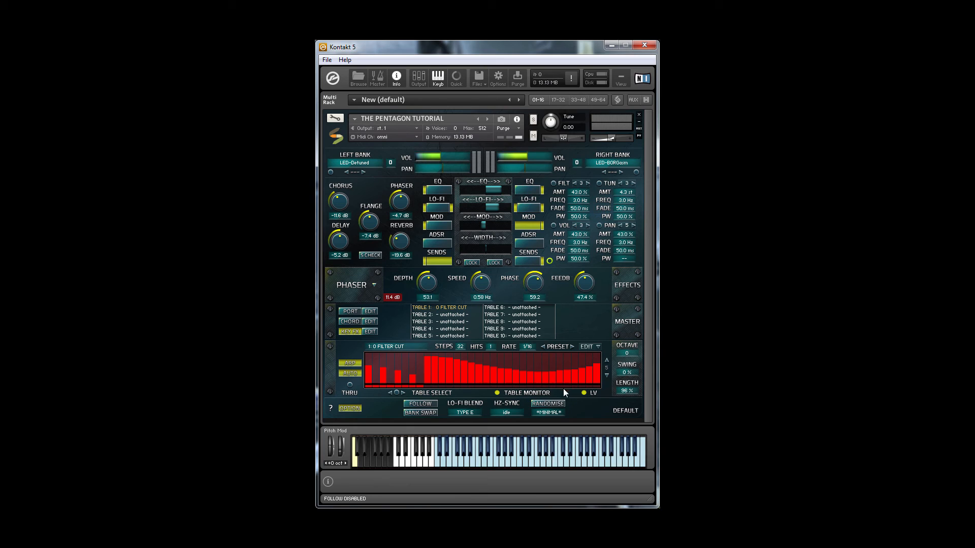
Set the randomise target to BANKS and randomise the left and right banks three times.
{"action": "left_click", "coordinate": [550, 414]}
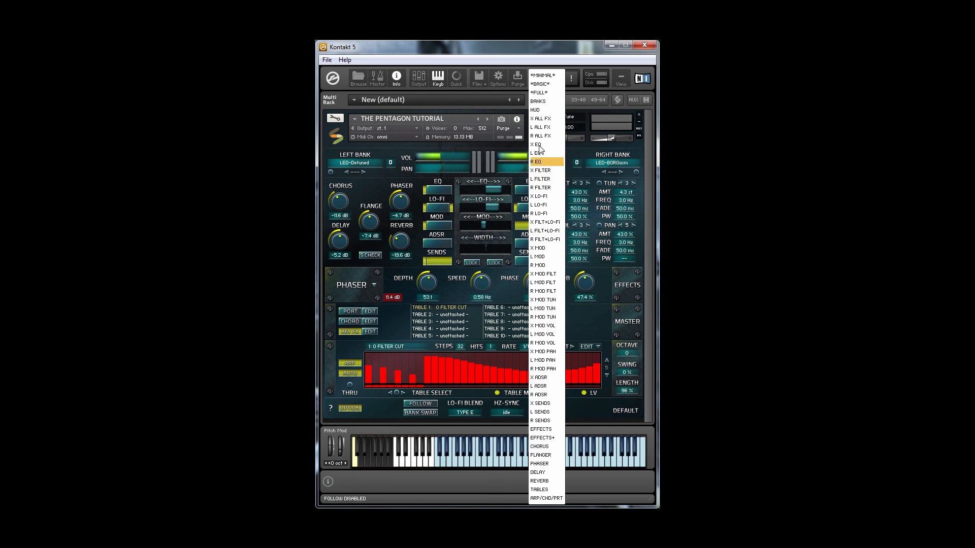
{"action": "left_click", "coordinate": [540, 101]}
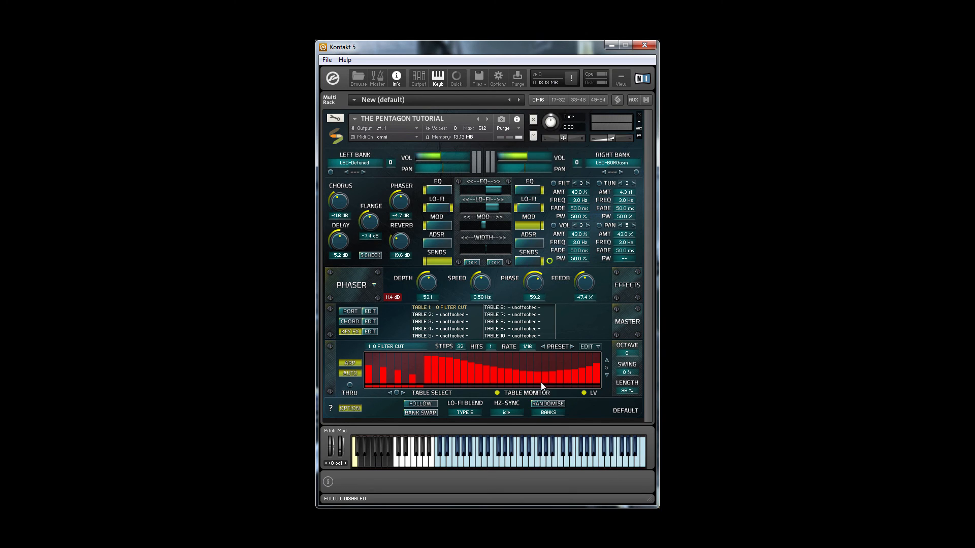
{"action": "left_click", "coordinate": [547, 404]}
{"action": "left_click", "coordinate": [547, 404]}
{"action": "left_click", "coordinate": [547, 404]}
Set the randomise target to HUD and randomise the volume and pan settings once.
{"action": "left_click", "coordinate": [548, 413]}
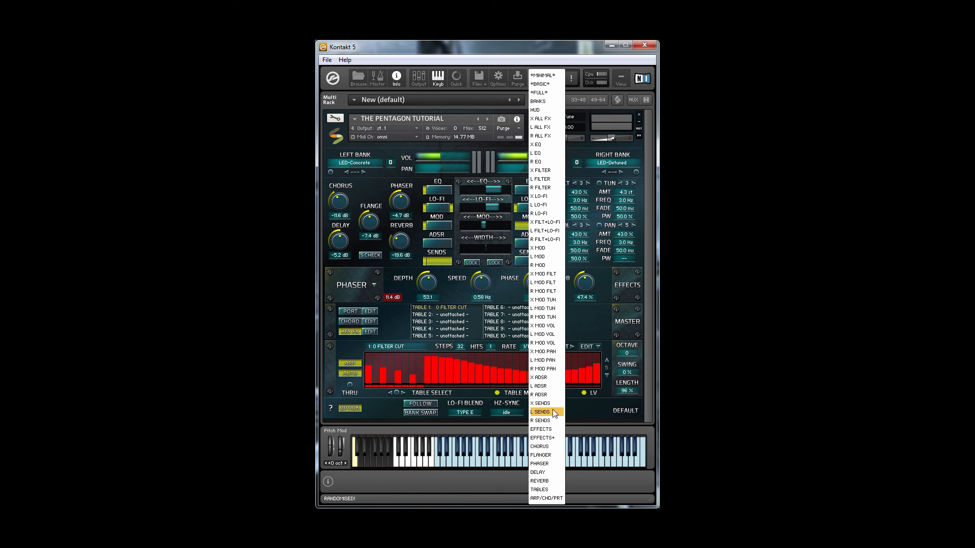
{"action": "left_click", "coordinate": [543, 110]}
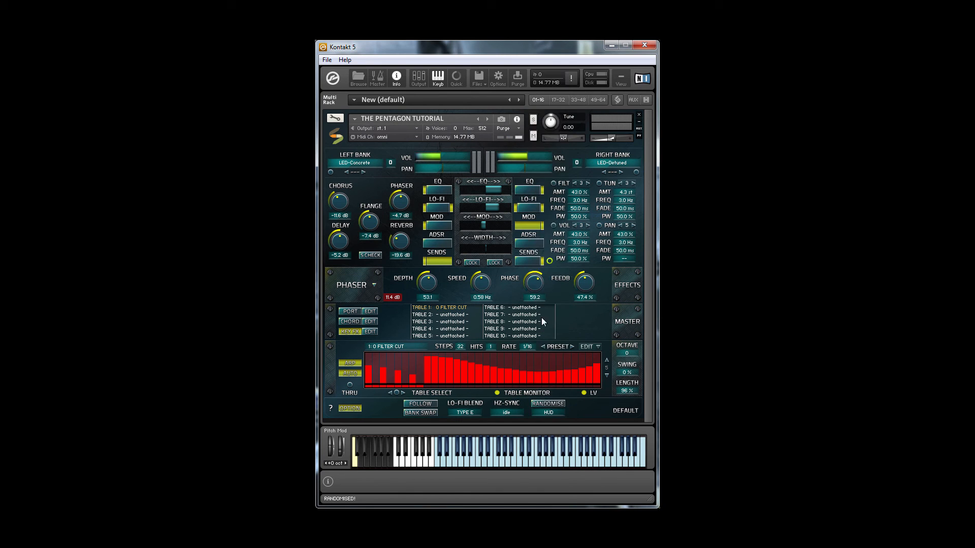
{"action": "left_click", "coordinate": [546, 405]}
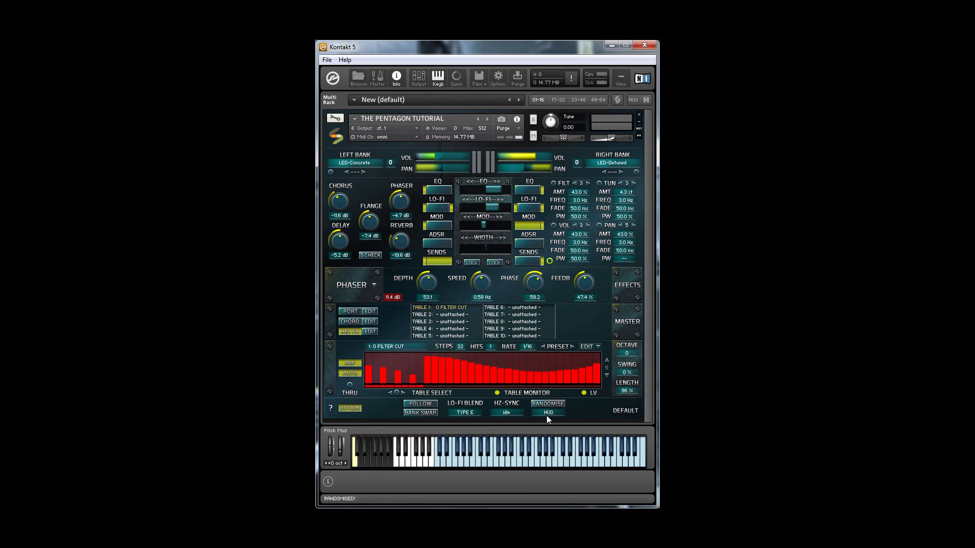
Set the randomise target to X EQ and randomise both banks' EQ settings twice.
{"action": "left_click", "coordinate": [547, 414]}
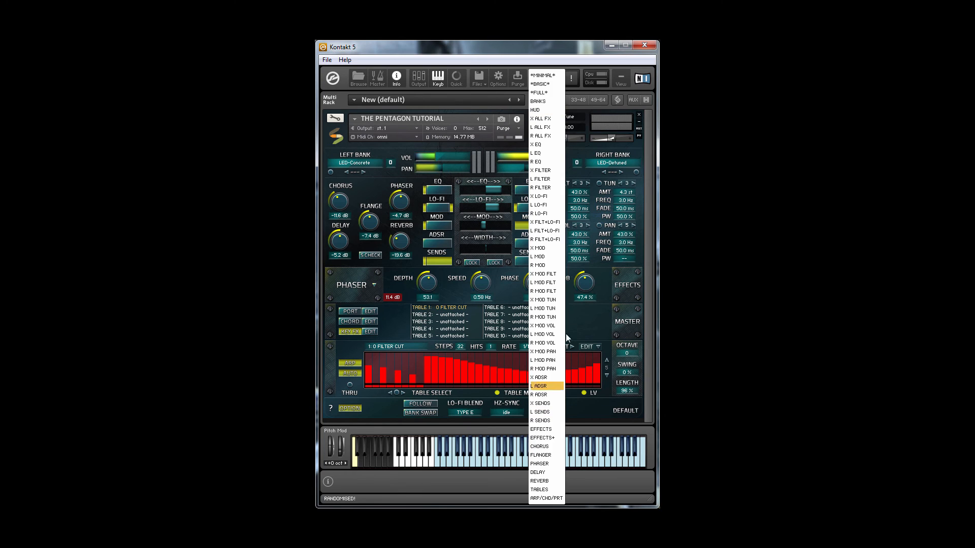
{"action": "left_click", "coordinate": [547, 146]}
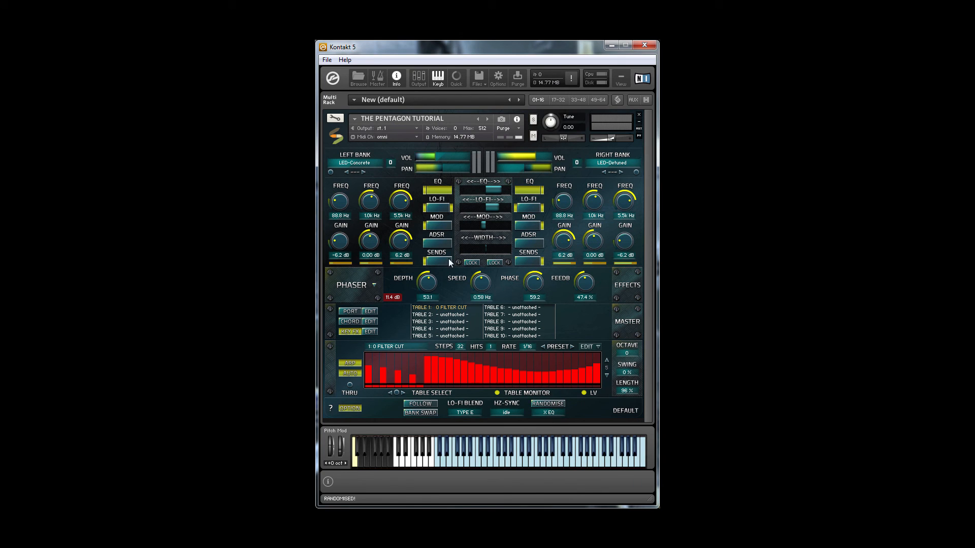
{"action": "left_click", "coordinate": [549, 406]}
{"action": "left_click", "coordinate": [552, 406]}
Set the randomise target to L ALL FX and randomise the left bank's effects three times.
{"action": "left_click", "coordinate": [549, 412]}
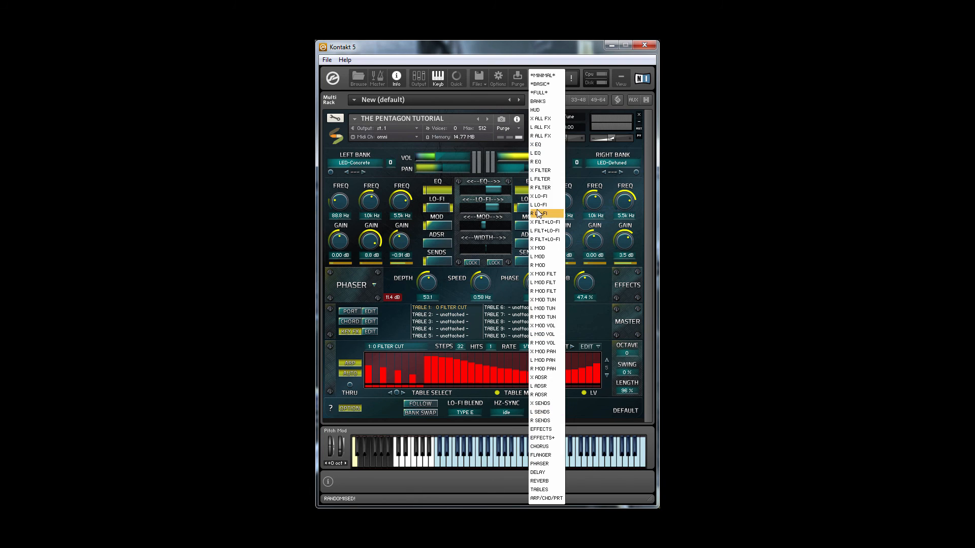
{"action": "left_click", "coordinate": [540, 127]}
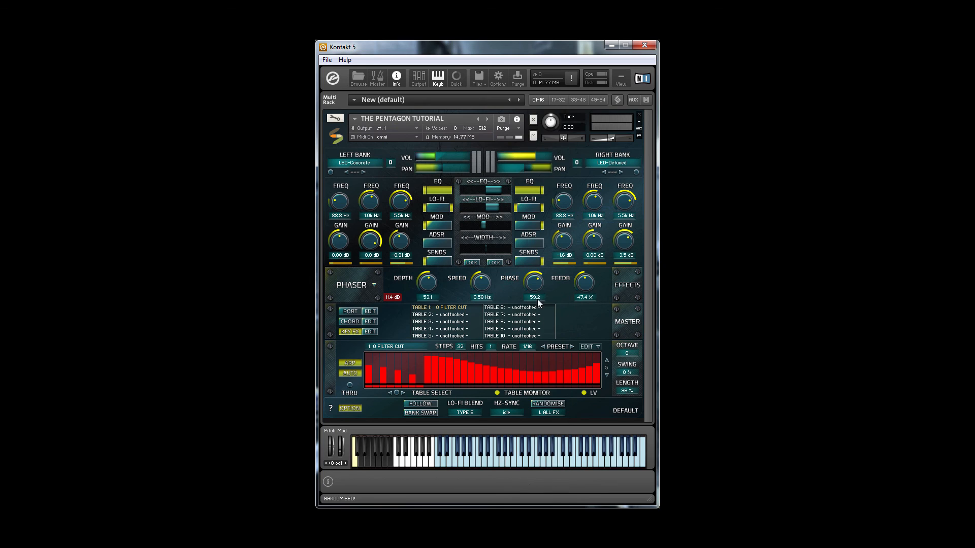
{"action": "left_click", "coordinate": [546, 403]}
{"action": "left_click", "coordinate": [546, 404]}
{"action": "left_click", "coordinate": [546, 403]}
Set the randomise target to X MOD and randomise both banks' modulation settings twice.
{"action": "left_click", "coordinate": [549, 413]}
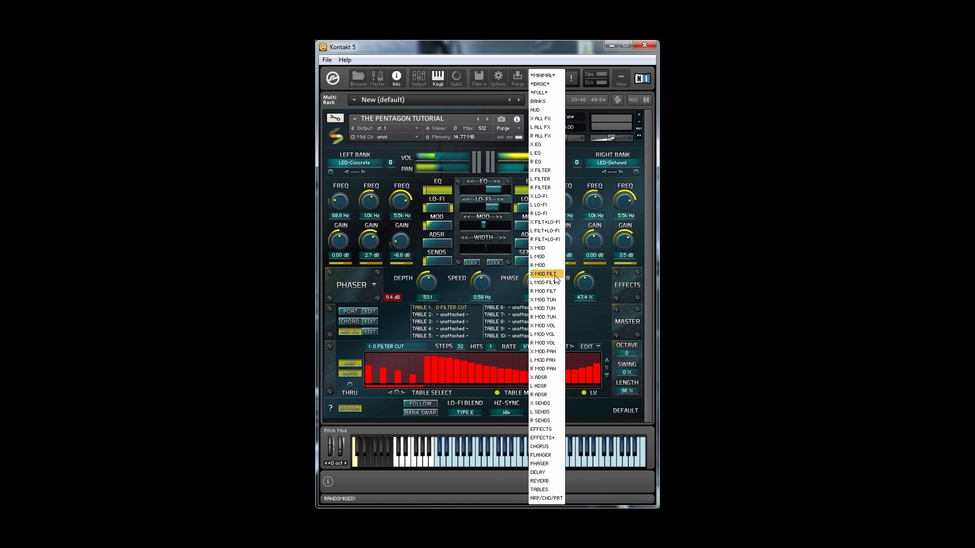
{"action": "left_click", "coordinate": [546, 249]}
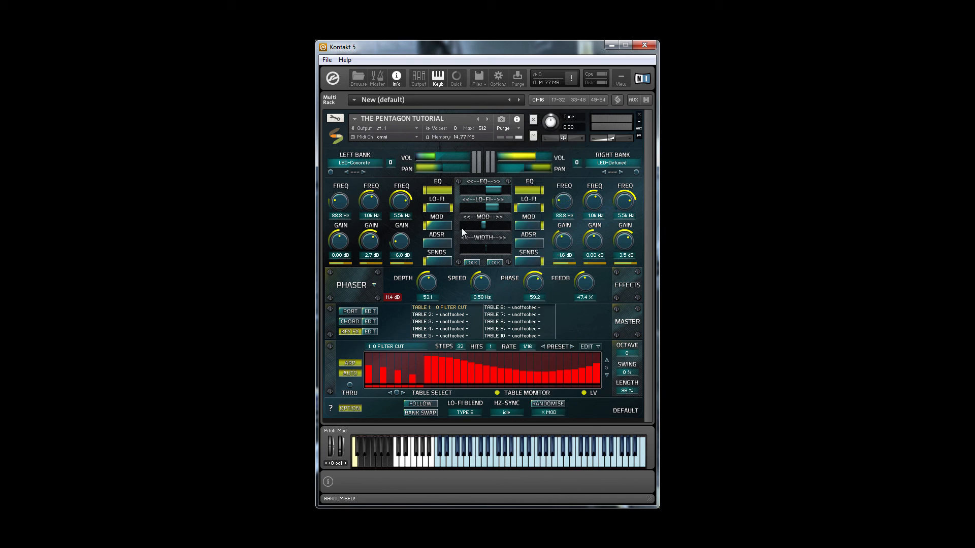
{"action": "left_click", "coordinate": [551, 405]}
{"action": "left_click", "coordinate": [550, 405]}
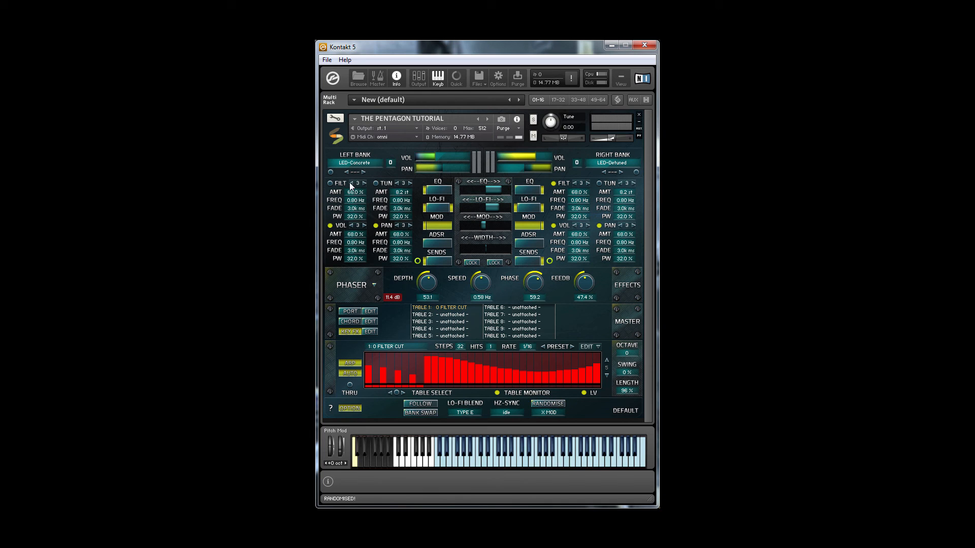
Set the left bank's filter modulation type to 0 and randomise X MOD repeatedly.
{"action": "left_click", "coordinate": [349, 182]}
{"action": "left_click", "coordinate": [553, 403]}
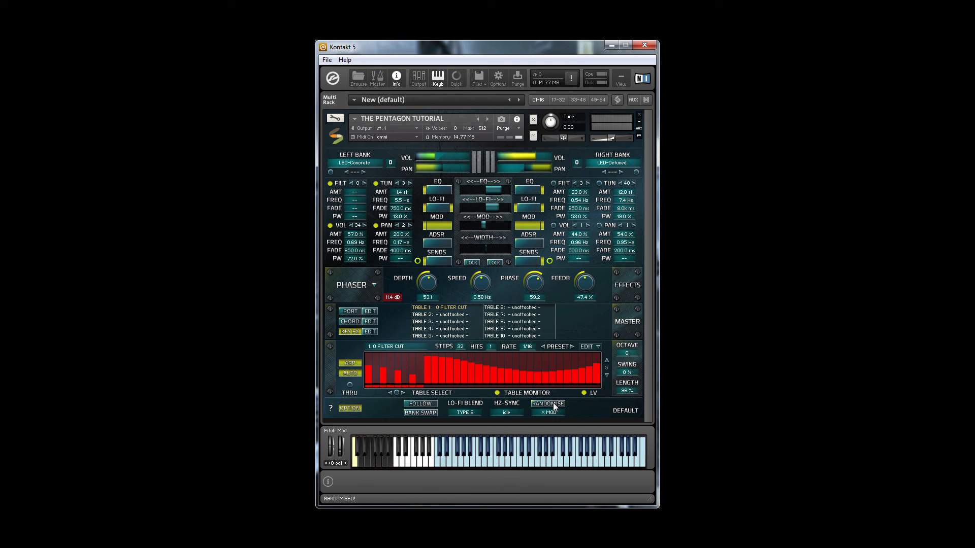
{"action": "left_click", "coordinate": [553, 403]}
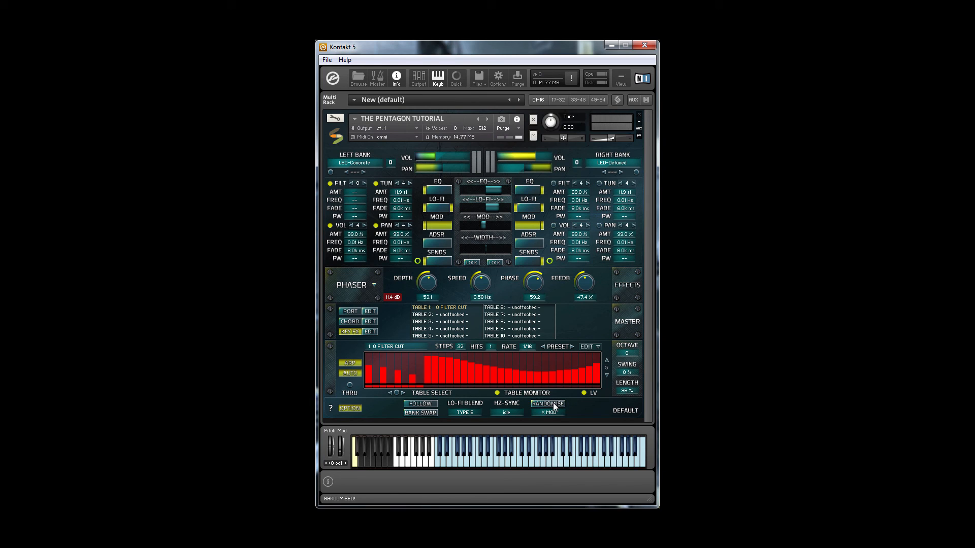
{"action": "left_click", "coordinate": [553, 403]}
{"action": "left_click", "coordinate": [553, 403]}
{"action": "left_click", "coordinate": [553, 403]}
{"action": "left_click", "coordinate": [553, 404]}
{"action": "left_click", "coordinate": [553, 403]}
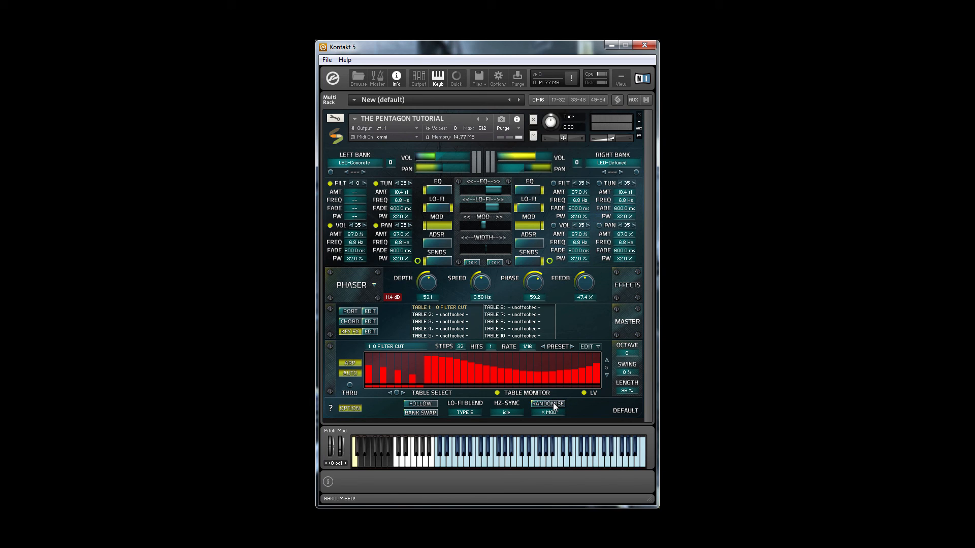
{"action": "left_click", "coordinate": [553, 403]}
{"action": "left_click", "coordinate": [553, 403]}
{"action": "left_click", "coordinate": [553, 403]}
{"action": "left_click", "coordinate": [553, 404]}
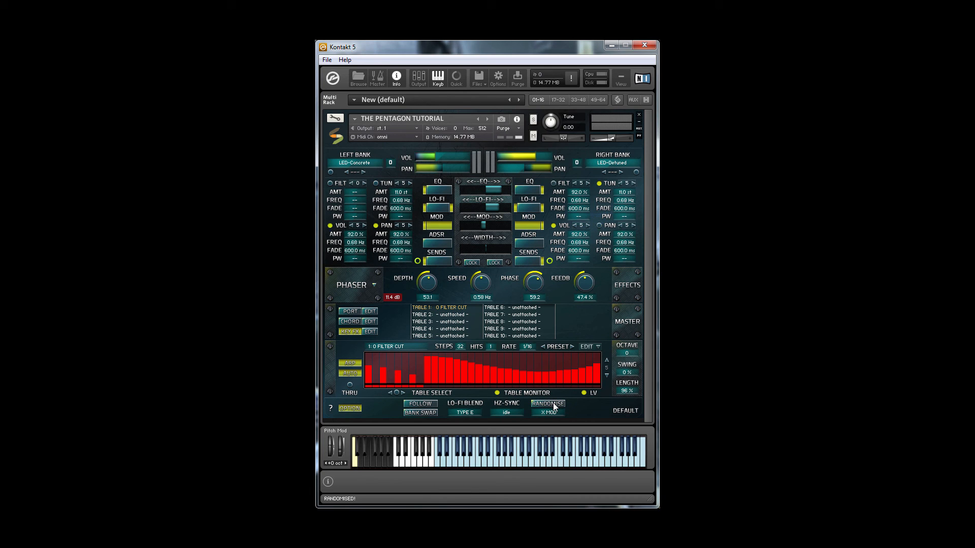
{"action": "left_click", "coordinate": [553, 403]}
{"action": "left_click", "coordinate": [553, 403]}
{"action": "left_click", "coordinate": [553, 404]}
{"action": "left_click", "coordinate": [553, 403]}
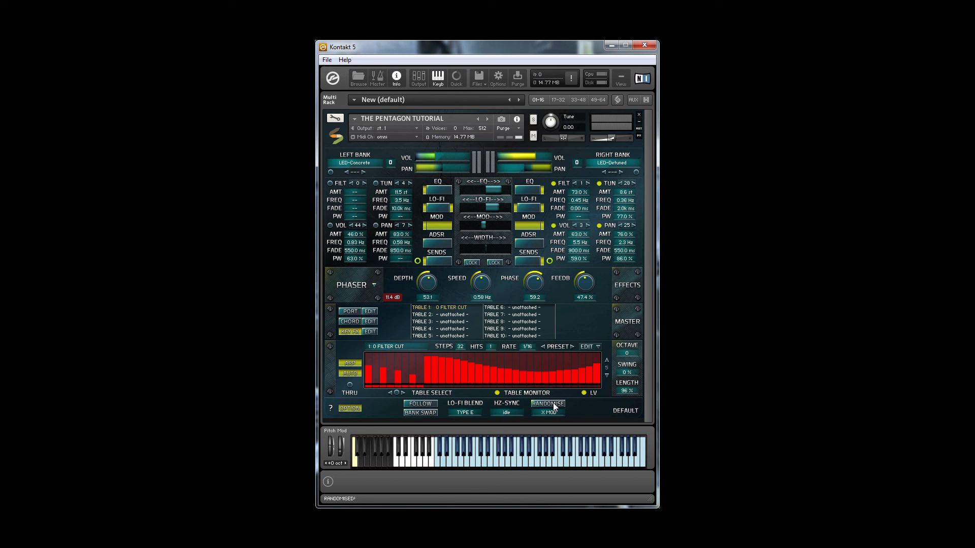
Set the randomise target to *FULL* and randomise the whole instrument several times.
{"action": "left_click", "coordinate": [553, 410]}
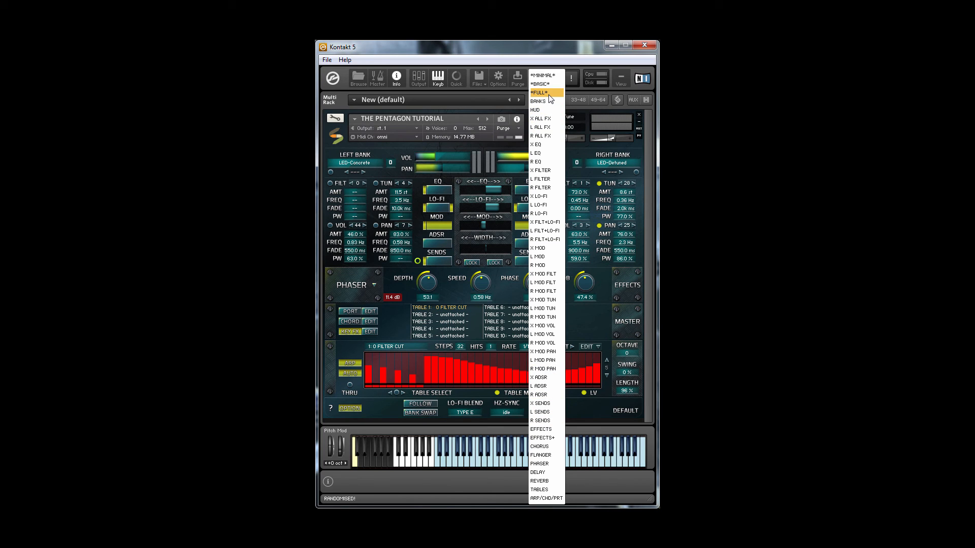
{"action": "left_click", "coordinate": [546, 93]}
{"action": "left_click", "coordinate": [548, 404]}
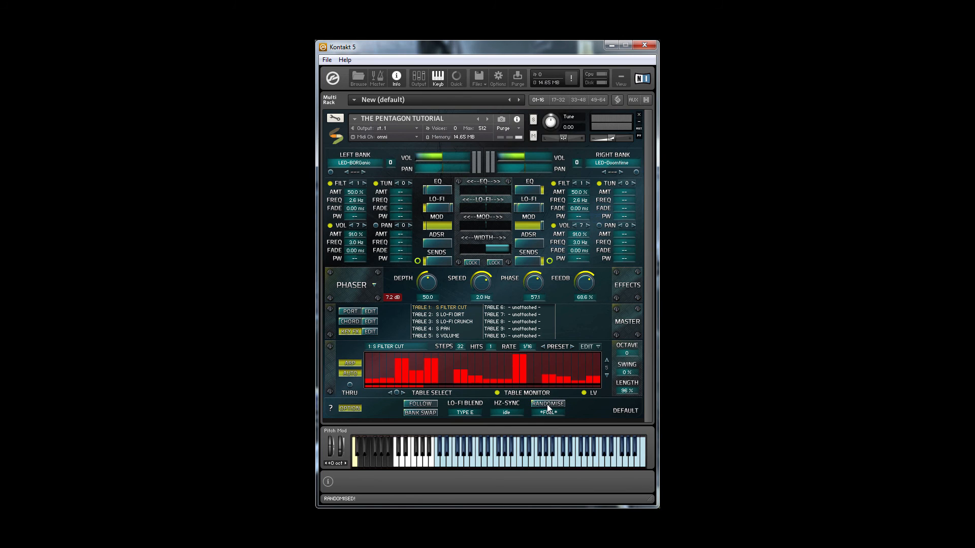
{"action": "left_click", "coordinate": [547, 406]}
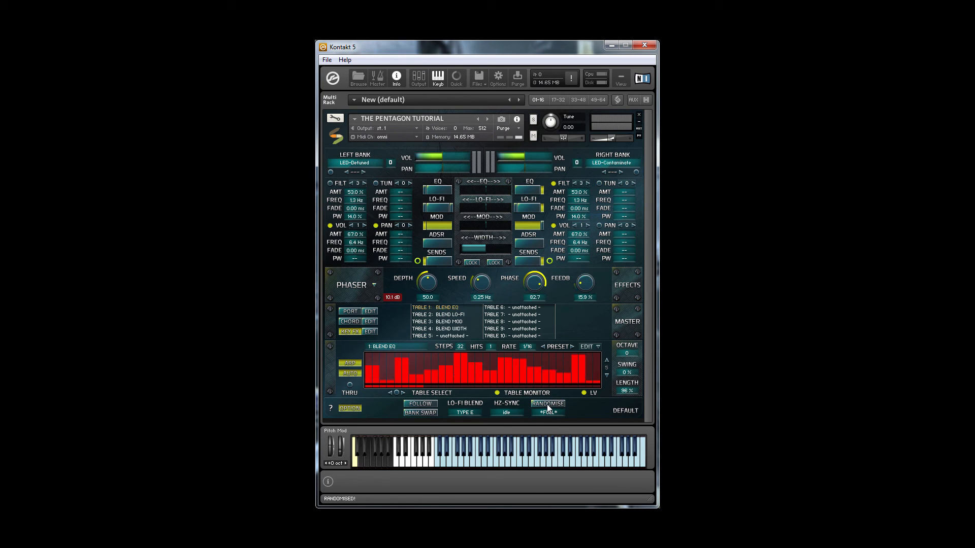
{"action": "left_click", "coordinate": [548, 405]}
{"action": "left_click", "coordinate": [547, 405]}
{"action": "left_click", "coordinate": [547, 405]}
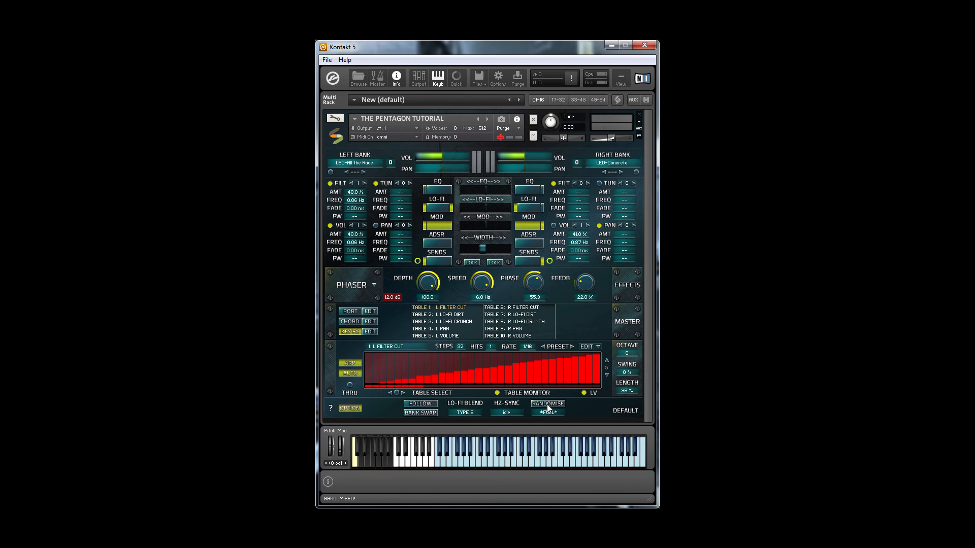
{"action": "left_click", "coordinate": [548, 405]}
{"action": "left_click", "coordinate": [547, 405]}
{"action": "left_click", "coordinate": [547, 405]}
{"action": "left_click", "coordinate": [548, 405]}
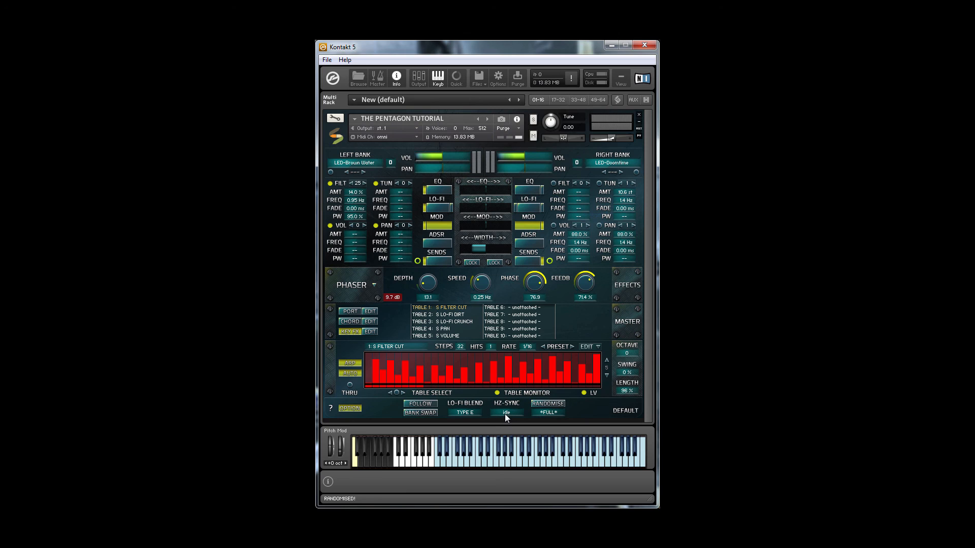
Raise HZ-SYNC to 1.8 Hz, view the effects list, and lower HZ-SYNC to 0.91 Hz.
{"action": "left_click_drag", "start_coordinate": [507, 413], "coordinate": [504, 337]}
{"action": "left_click_drag", "start_coordinate": [505, 413], "coordinate": [504, 383]}
{"action": "left_click", "coordinate": [363, 285]}
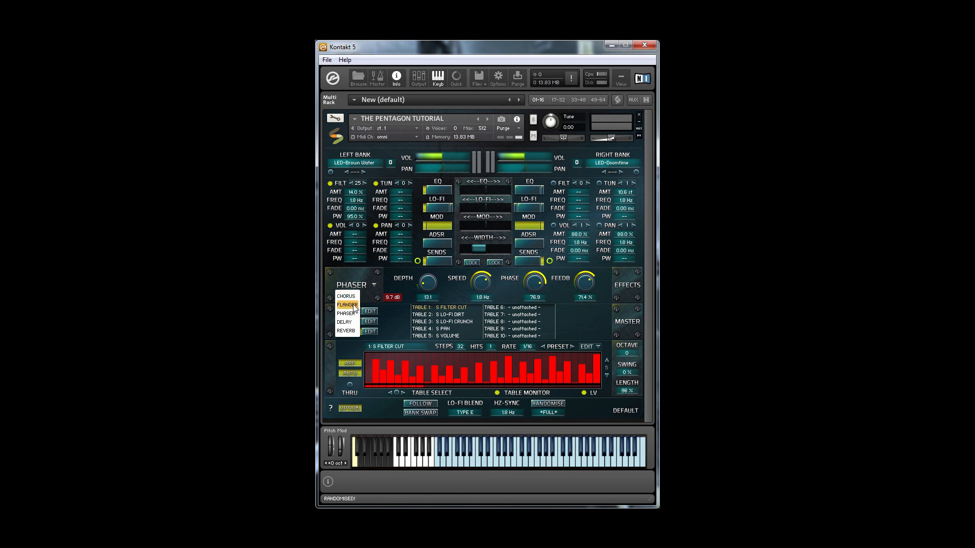
{"action": "left_click", "coordinate": [496, 295]}
{"action": "left_click_drag", "start_coordinate": [511, 412], "coordinate": [510, 465]}
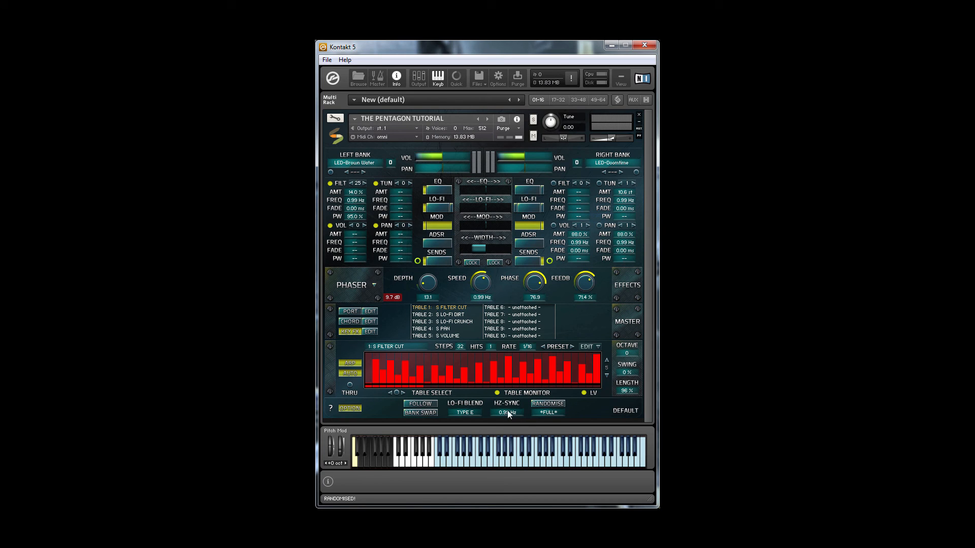
{"action": "left_click_drag", "start_coordinate": [508, 414], "coordinate": [508, 427]}
Apply Bank Swap twice and turn on Follow.
{"action": "left_click", "coordinate": [428, 412]}
{"action": "left_click", "coordinate": [420, 414]}
{"action": "left_click", "coordinate": [429, 405]}
Shift the EQ, LO-FI and MOD blend sliders between the left and right banks.
{"action": "mouse_move", "coordinate": [486, 190]}
{"action": "left_mouse_down"}
{"action": "mouse_move", "coordinate": [491, 235]}
{"action": "mouse_move", "coordinate": [495, 174]}
{"action": "left_mouse_up"}
{"action": "mouse_move", "coordinate": [495, 208]}
{"action": "left_mouse_down"}
{"action": "mouse_move", "coordinate": [486, 266]}
{"action": "mouse_move", "coordinate": [492, 201]}
{"action": "left_mouse_up"}
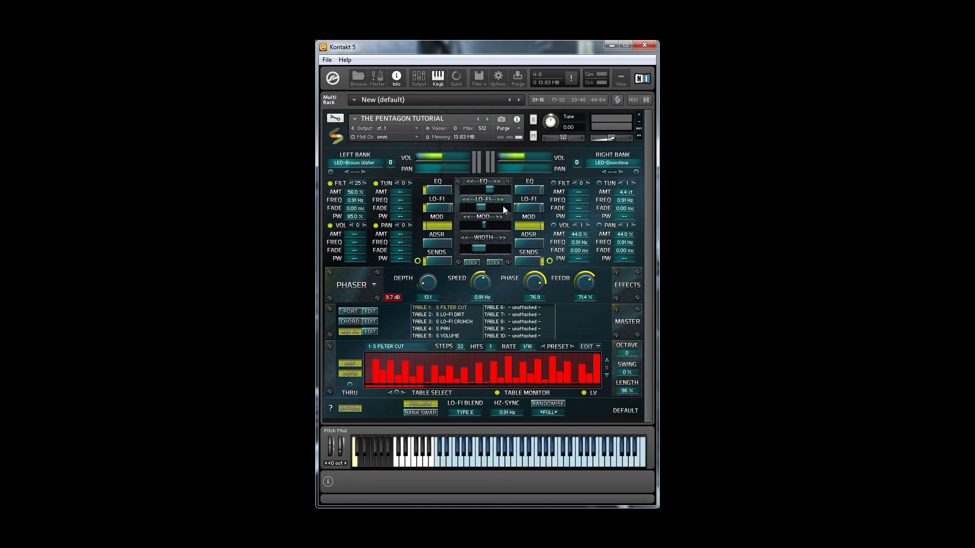
{"action": "mouse_move", "coordinate": [487, 209]}
{"action": "left_mouse_down"}
{"action": "mouse_move", "coordinate": [496, 172]}
{"action": "mouse_move", "coordinate": [493, 252]}
{"action": "mouse_move", "coordinate": [500, 195]}
{"action": "mouse_move", "coordinate": [497, 205]}
{"action": "left_mouse_up"}
Raise the left bank's sends, with reverb at 3.2 dB, flange at -6.8 dB, chorus at -12.3 dB and delay at 2.4 dB.
{"action": "left_click", "coordinate": [439, 262]}
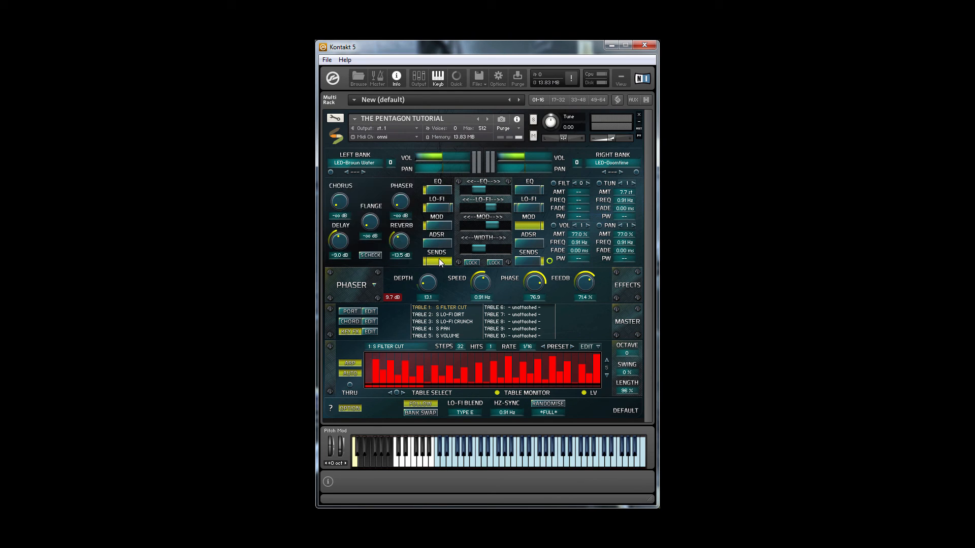
{"action": "left_click_drag", "start_coordinate": [405, 240], "coordinate": [407, 164]}
{"action": "left_click_drag", "start_coordinate": [376, 217], "coordinate": [377, 177]}
{"action": "left_click_drag", "start_coordinate": [336, 208], "coordinate": [349, 171]}
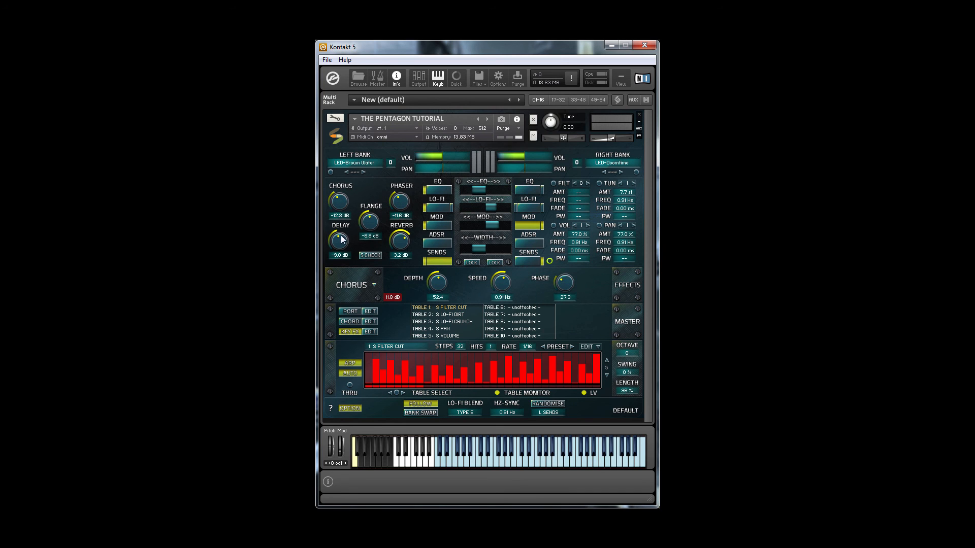
{"action": "left_click_drag", "start_coordinate": [341, 240], "coordinate": [340, 223]}
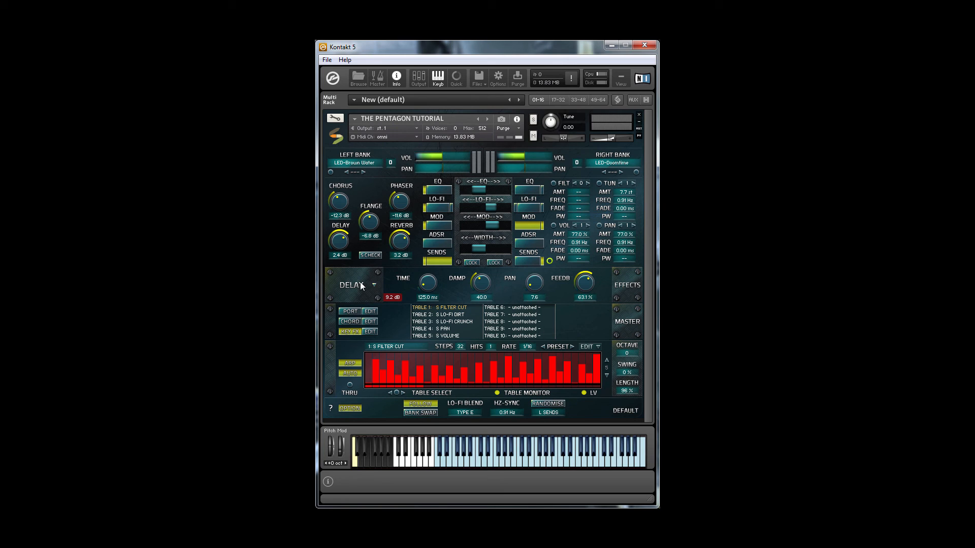
Make DELAY the randomise target through Follow and randomise the delay settings twice.
{"action": "left_click", "coordinate": [431, 288]}
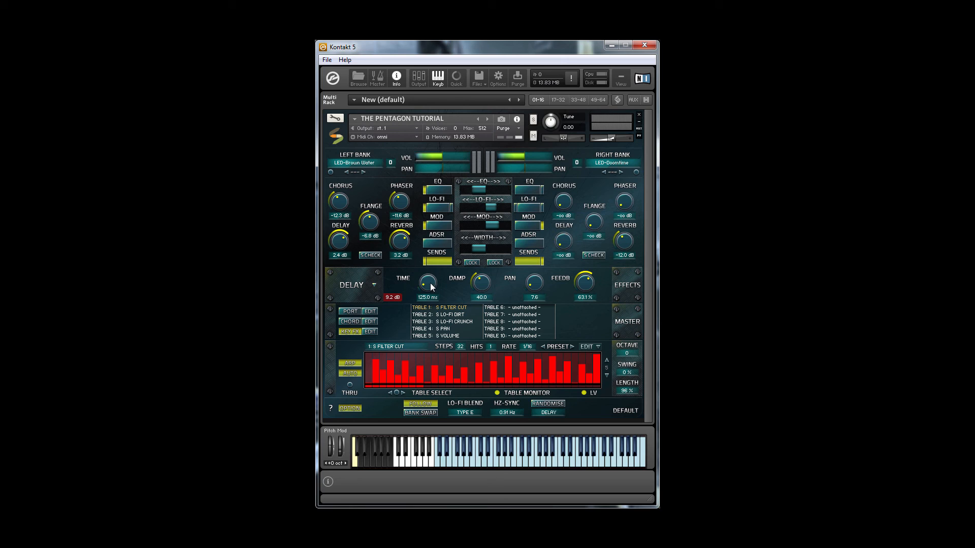
{"action": "left_click", "coordinate": [546, 404]}
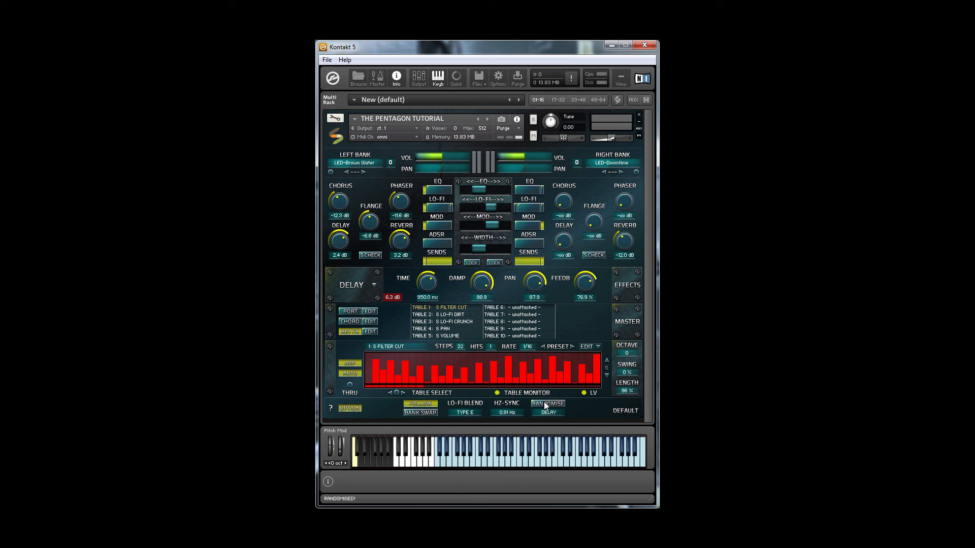
{"action": "left_click", "coordinate": [546, 404]}
Restore the default settings for X MAIN, followed by the defaults for ALL.
{"action": "left_click", "coordinate": [624, 413]}
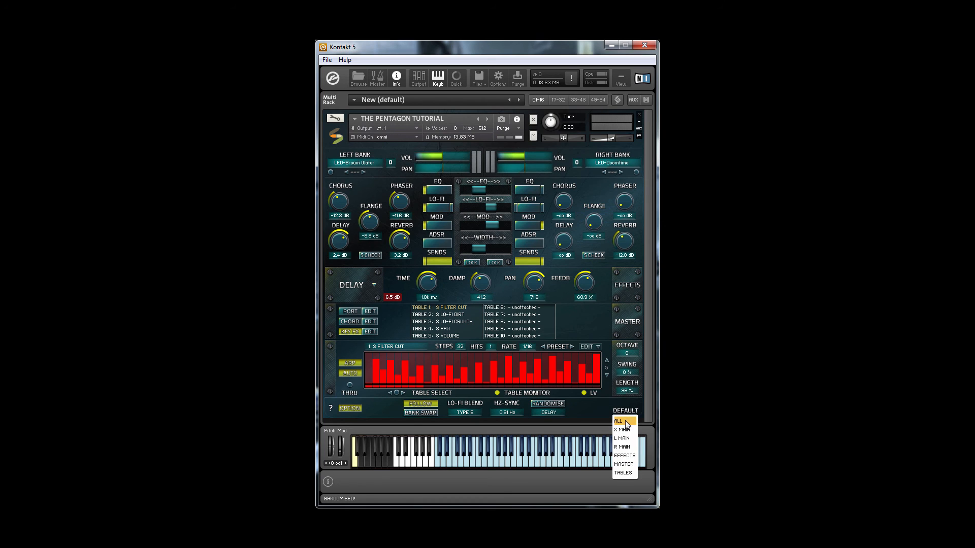
{"action": "left_click", "coordinate": [628, 429]}
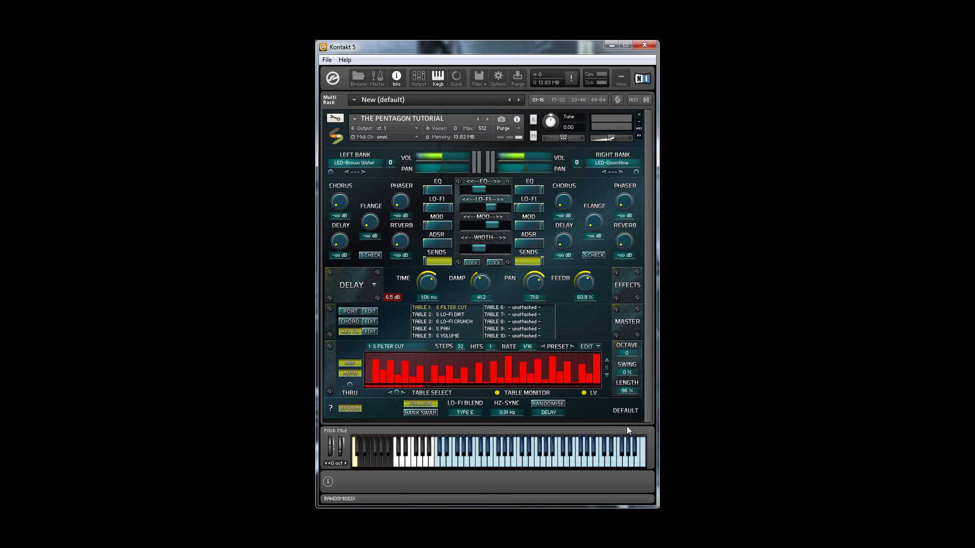
{"action": "left_click", "coordinate": [624, 412]}
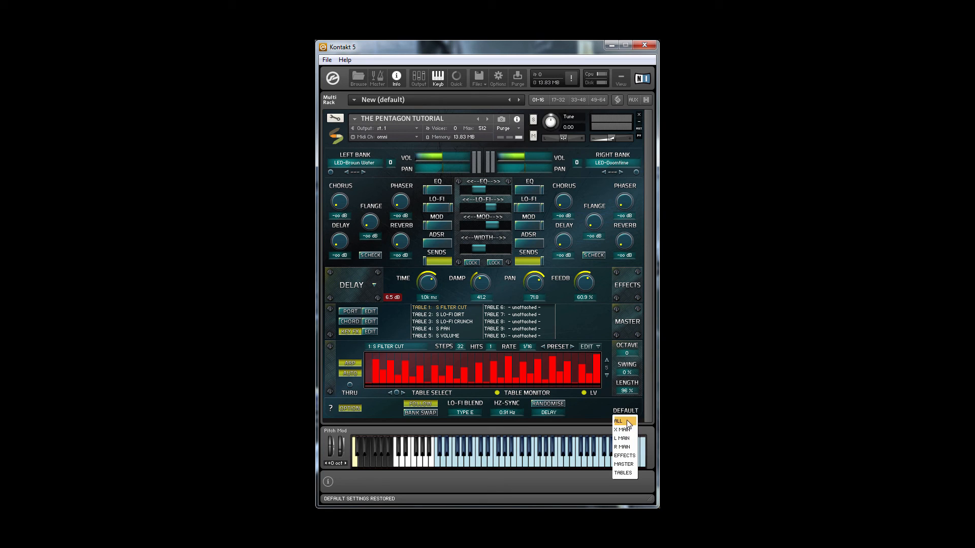
{"action": "left_click", "coordinate": [624, 422]}
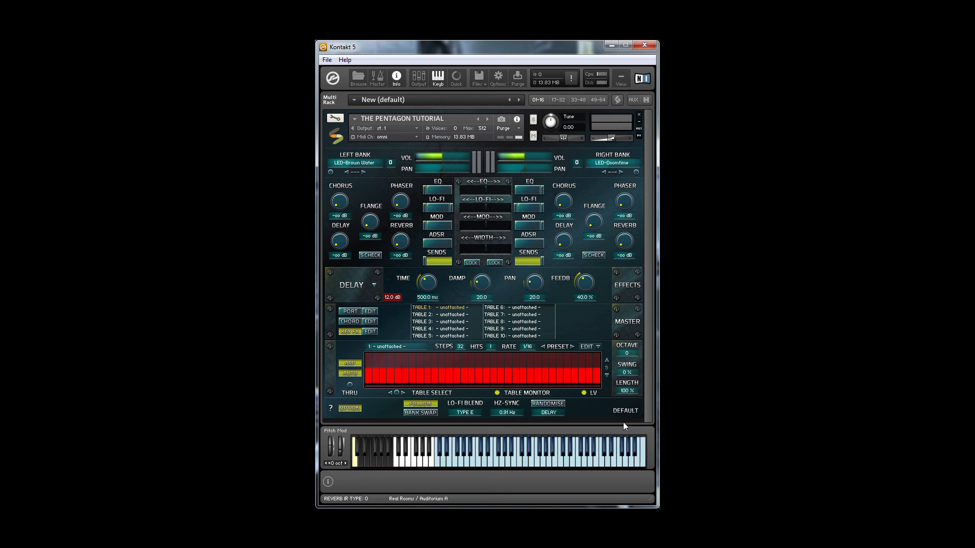